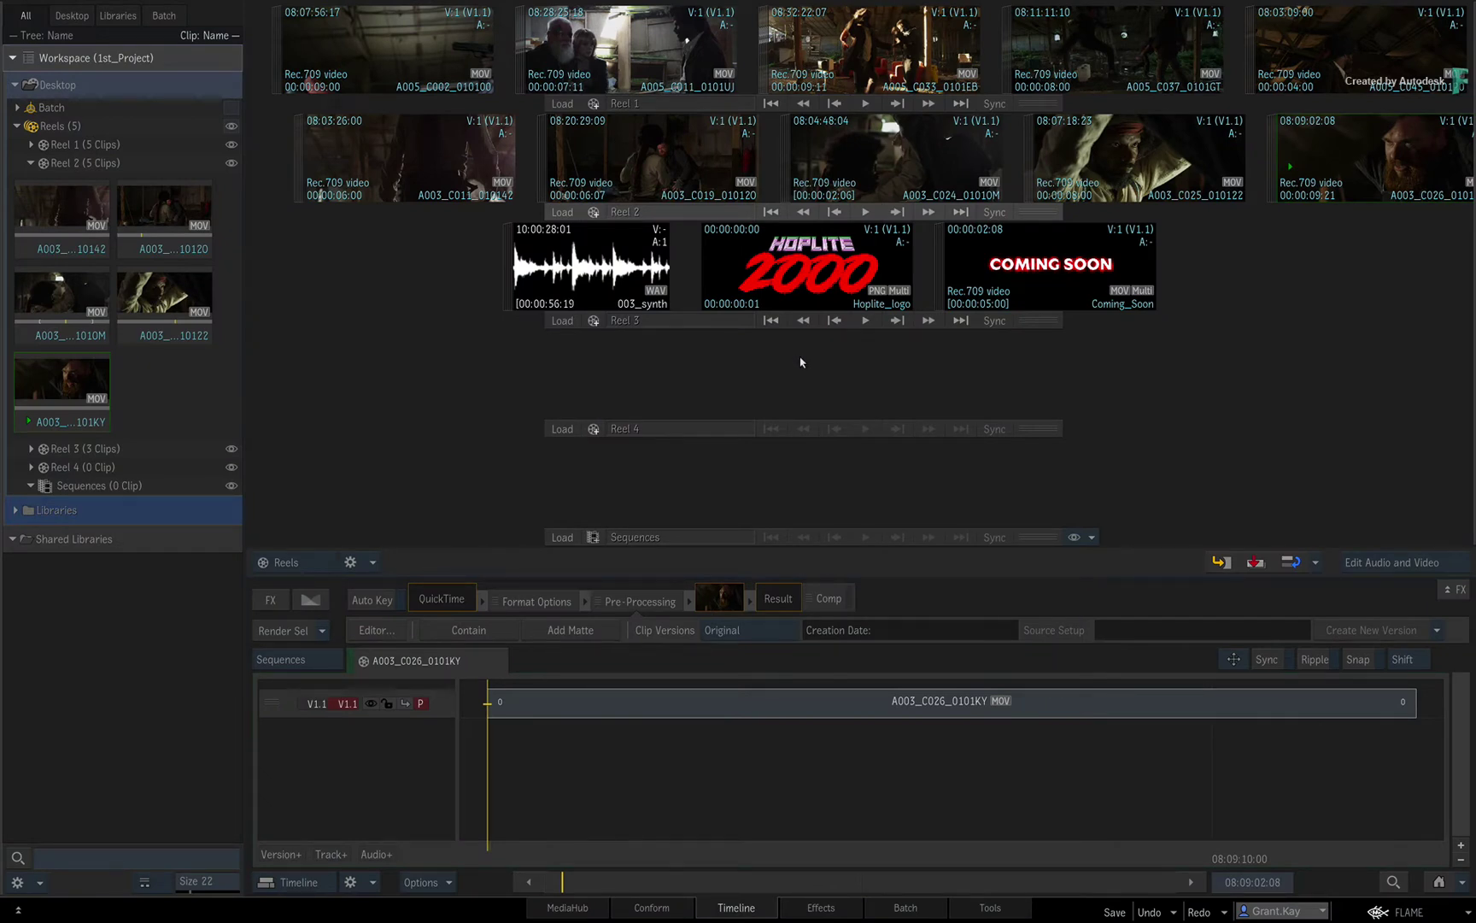
Toggle clip labels between timecode and frame numbers, ending back on timecode
{"action": "key", "text": "ctrl+alt+t"}
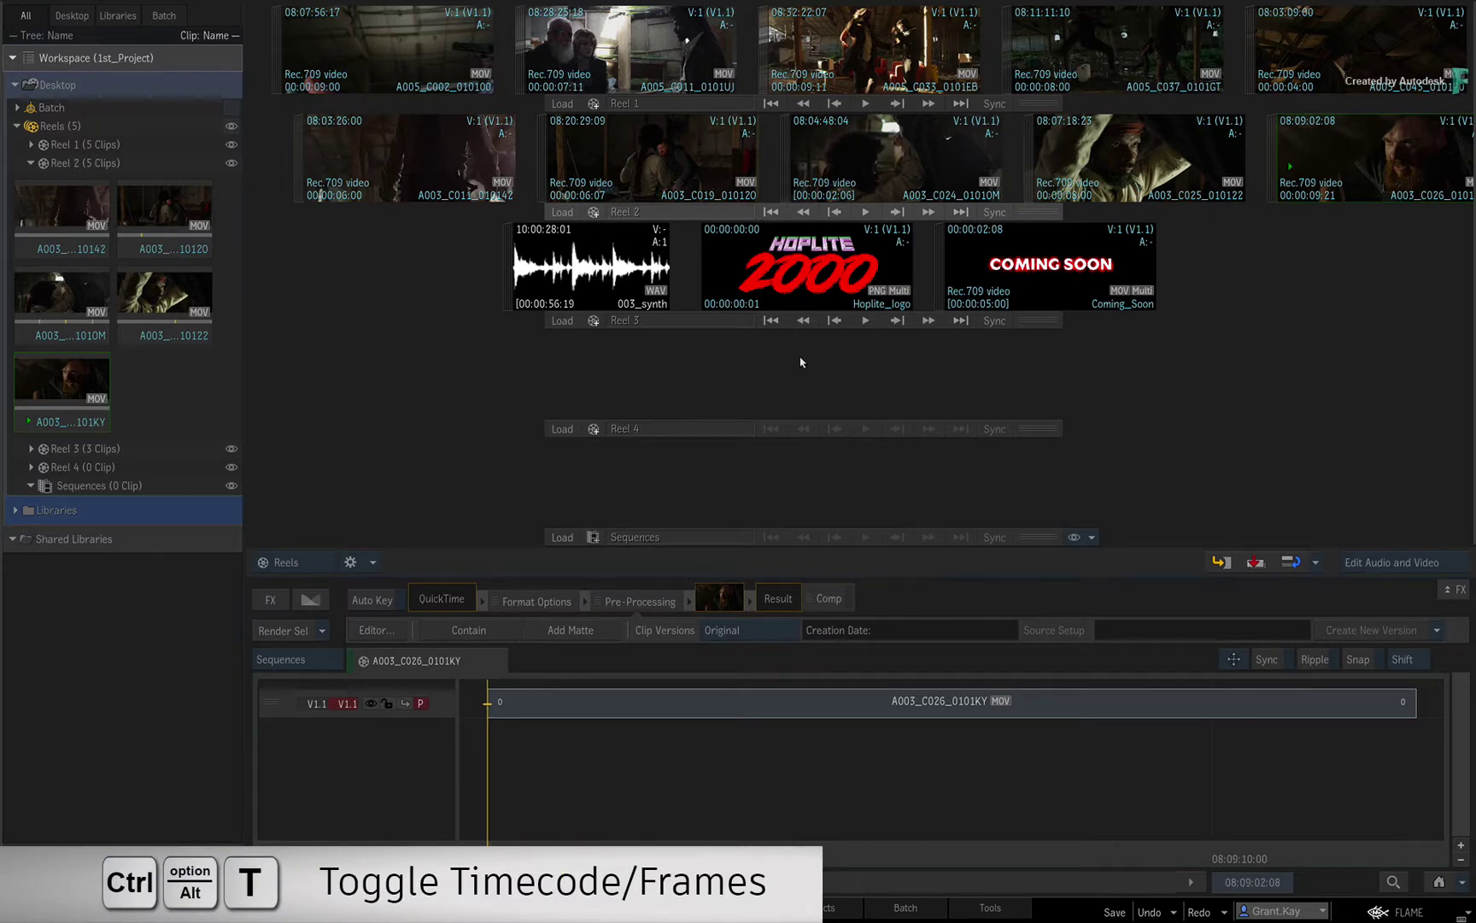
{"action": "key", "text": "ctrl+alt+t"}
{"action": "key", "text": "ctrl+alt+t"}
{"action": "key", "text": "ctrl+alt+t"}
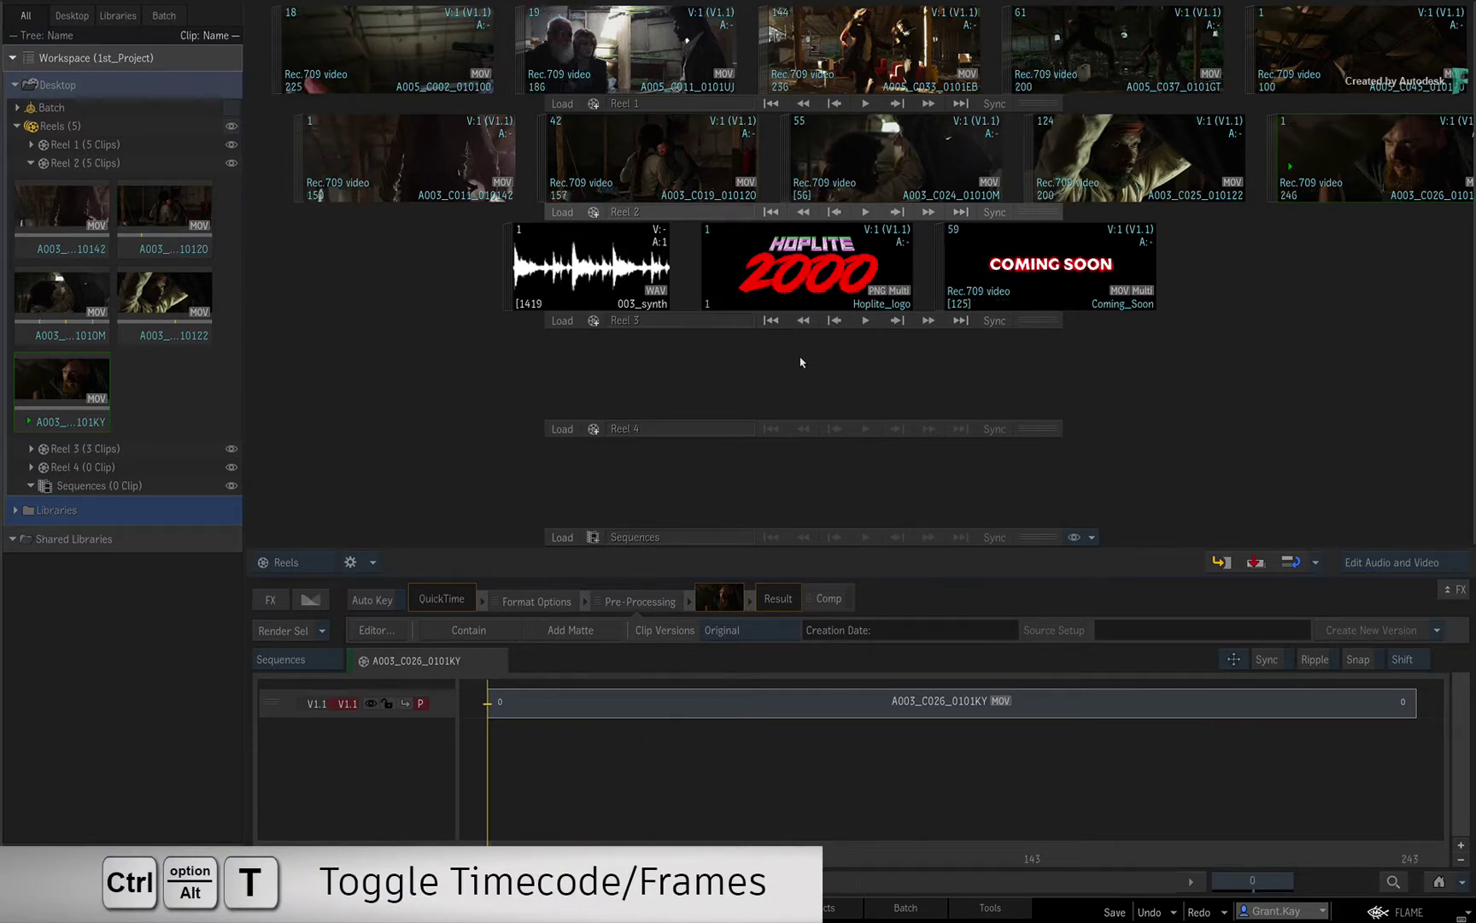
{"action": "key", "text": "ctrl+alt+t"}
{"action": "key", "text": "ctrl+alt+t"}
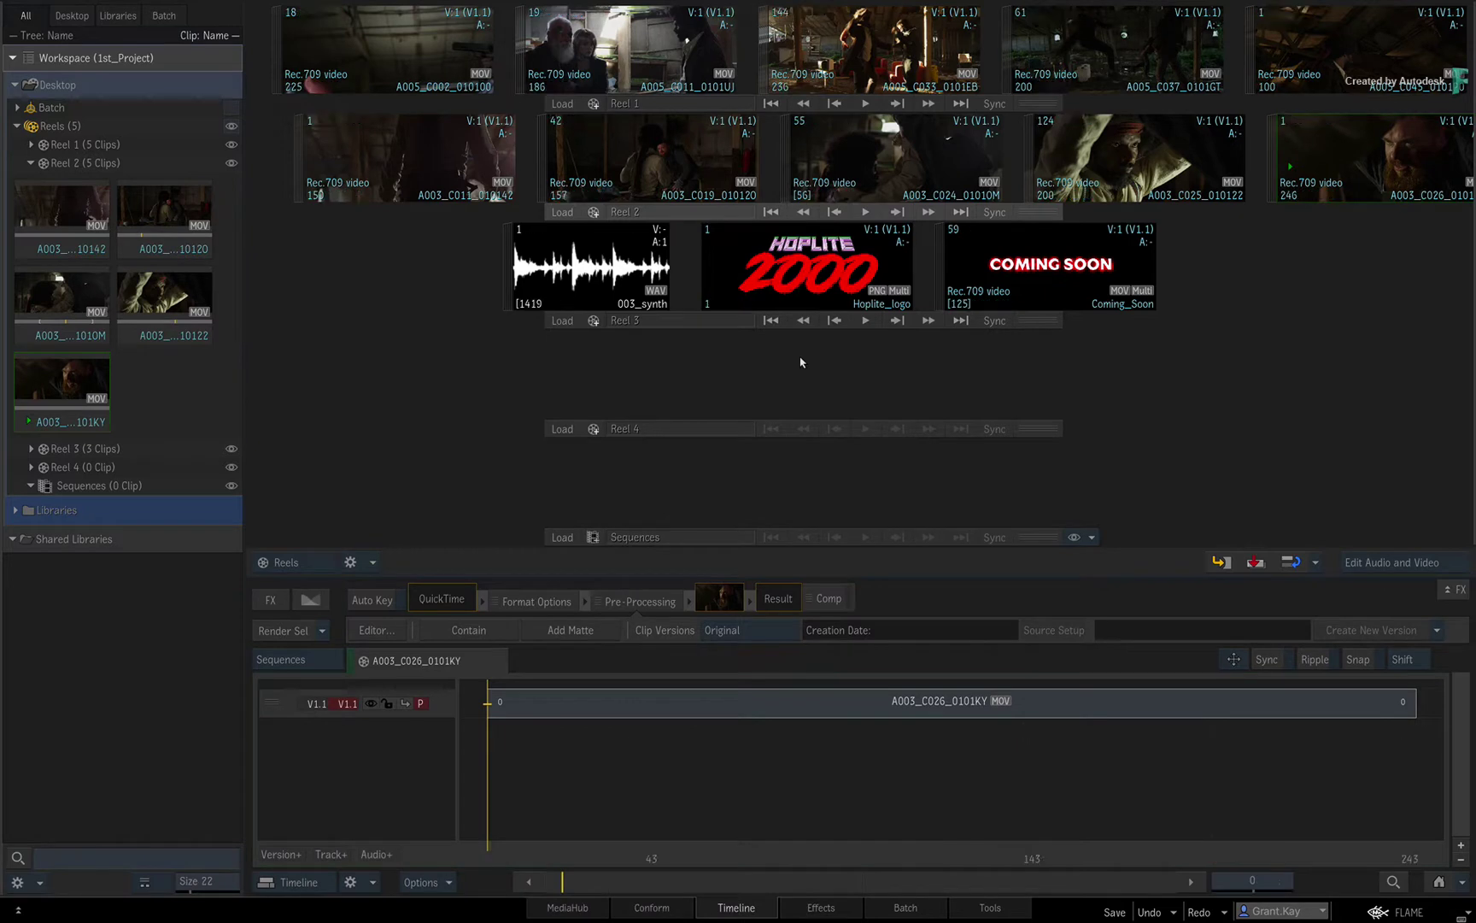
{"action": "key", "text": "ctrl+alt+t"}
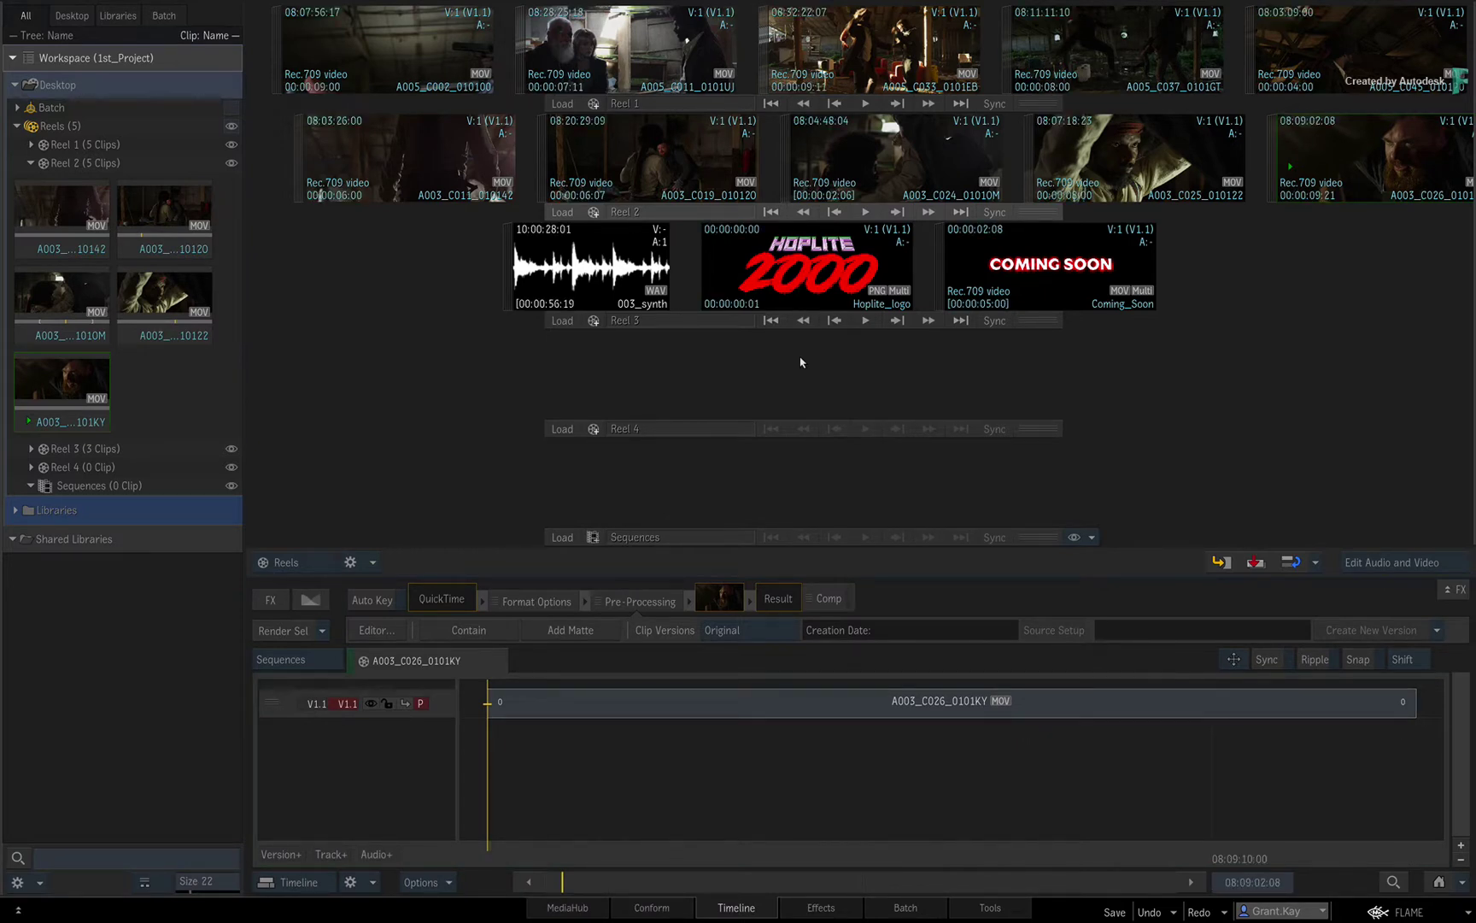
Preview the Reel 2 clips, then bring up the Sequences reel's context menu
{"action": "left_click", "coordinate": [176, 301]}
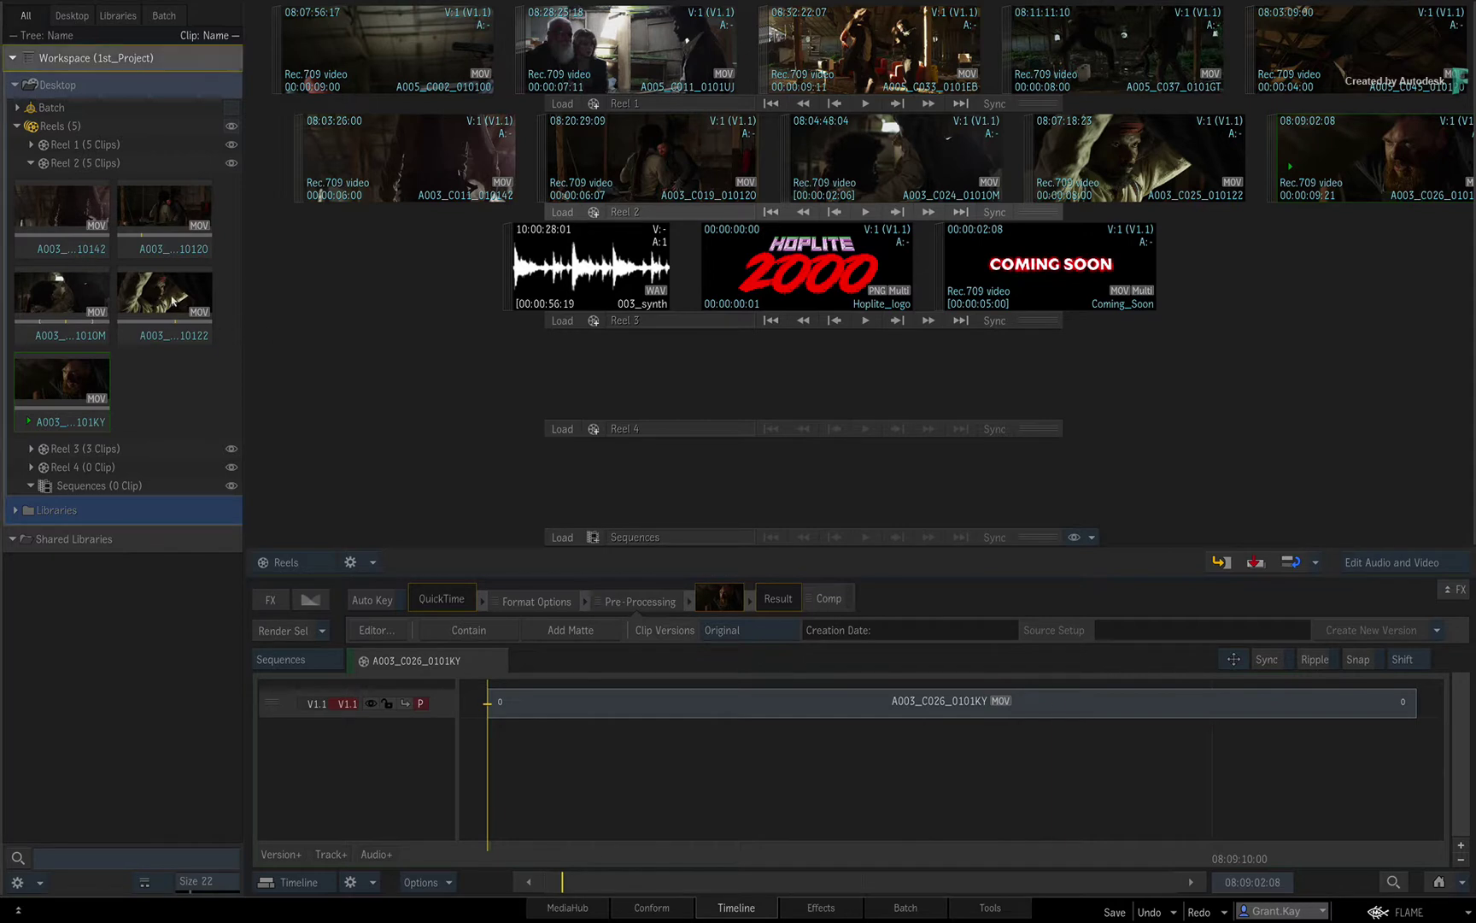
{"action": "left_click", "coordinate": [175, 215]}
{"action": "left_click", "coordinate": [51, 210]}
{"action": "left_click", "coordinate": [52, 291]}
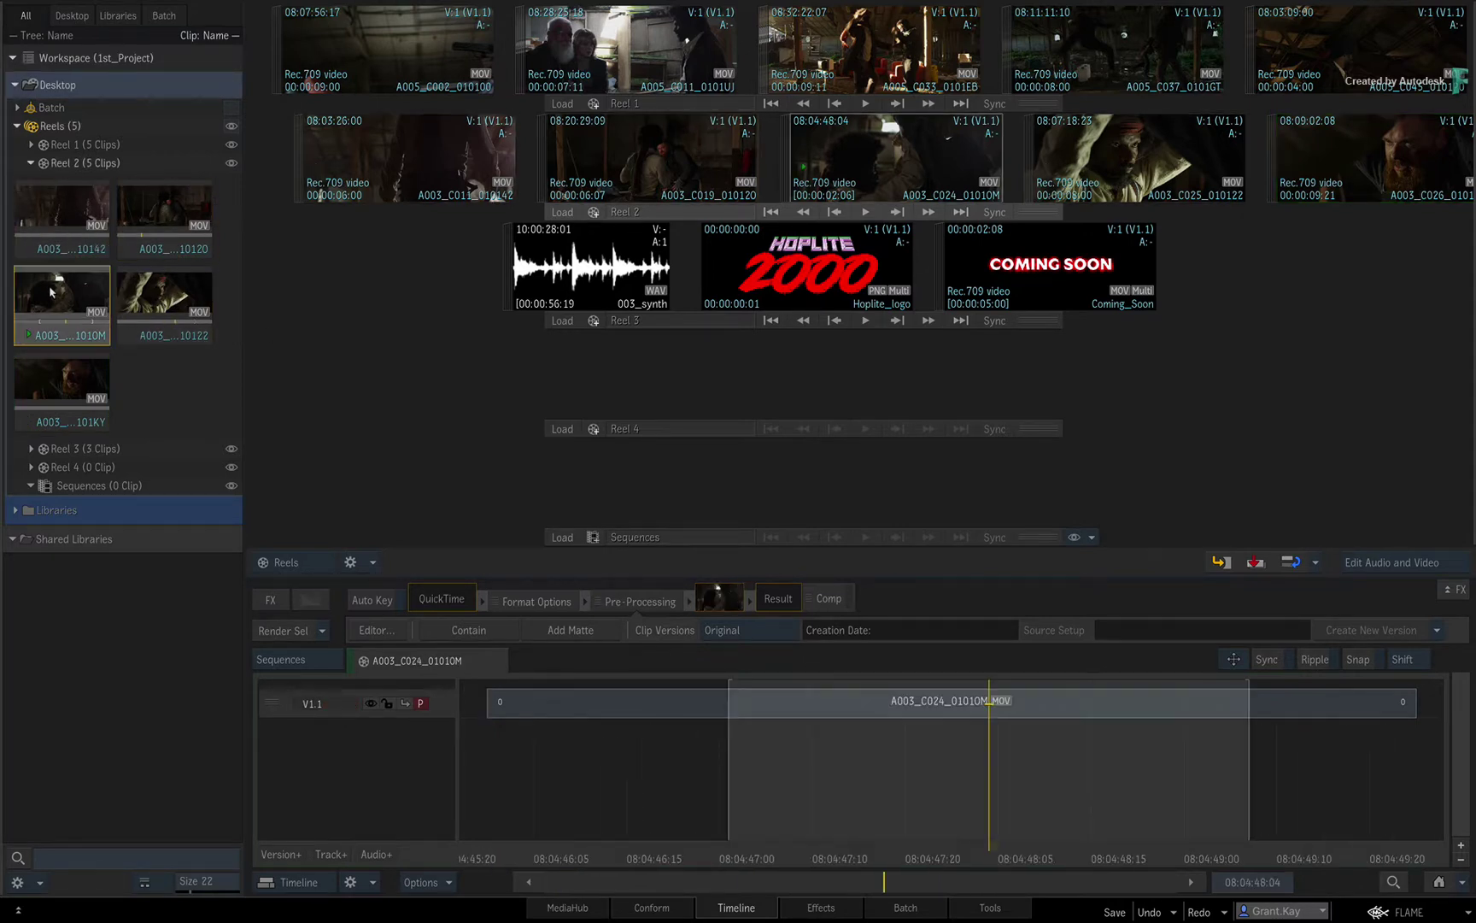
{"action": "left_click", "coordinate": [63, 363]}
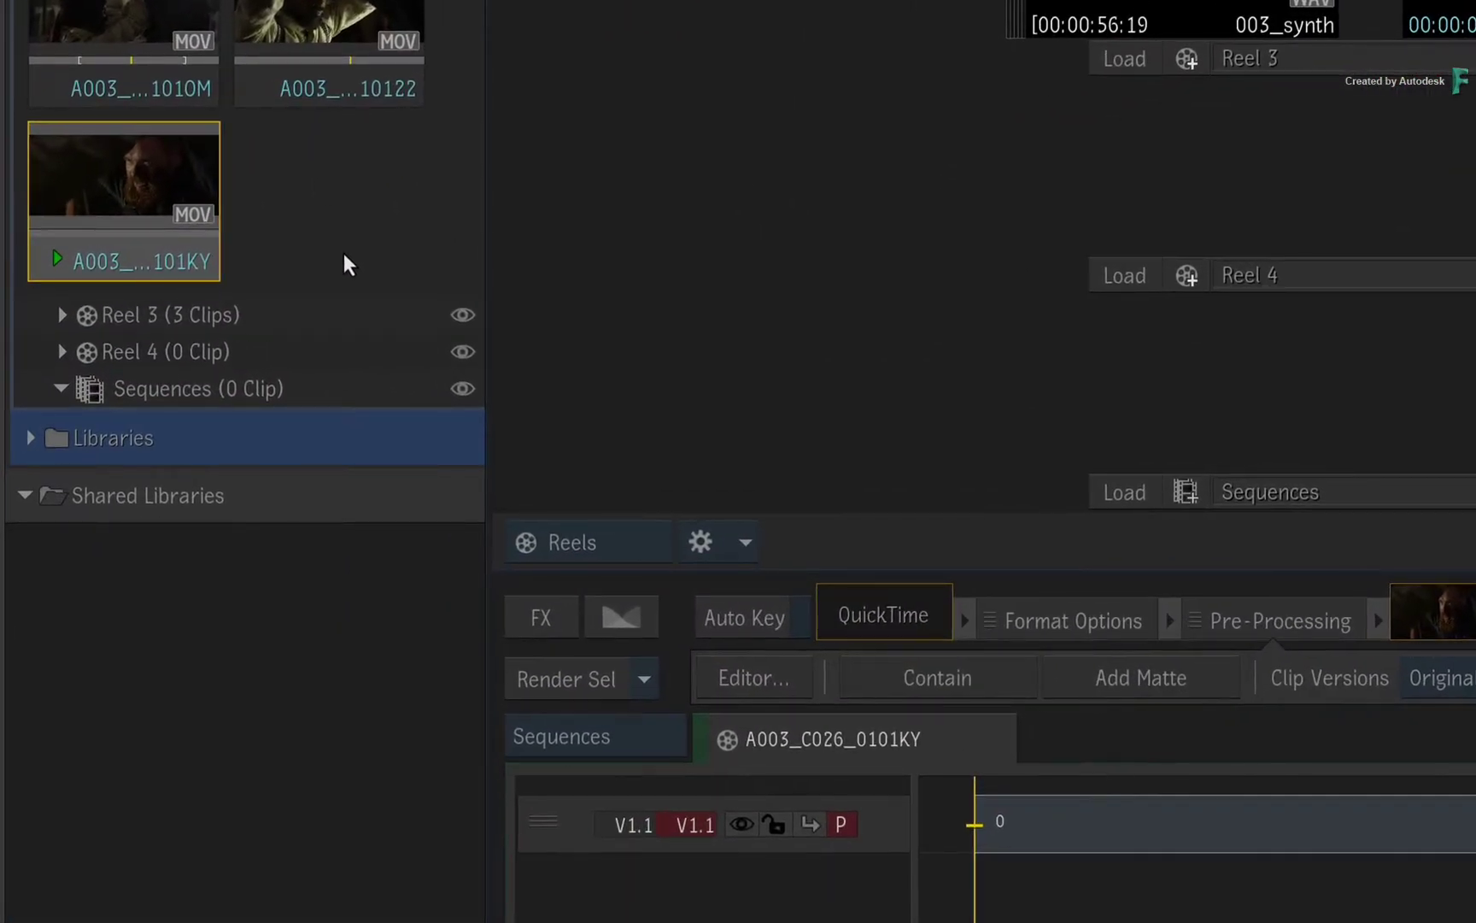
{"action": "left_click", "coordinate": [333, 396]}
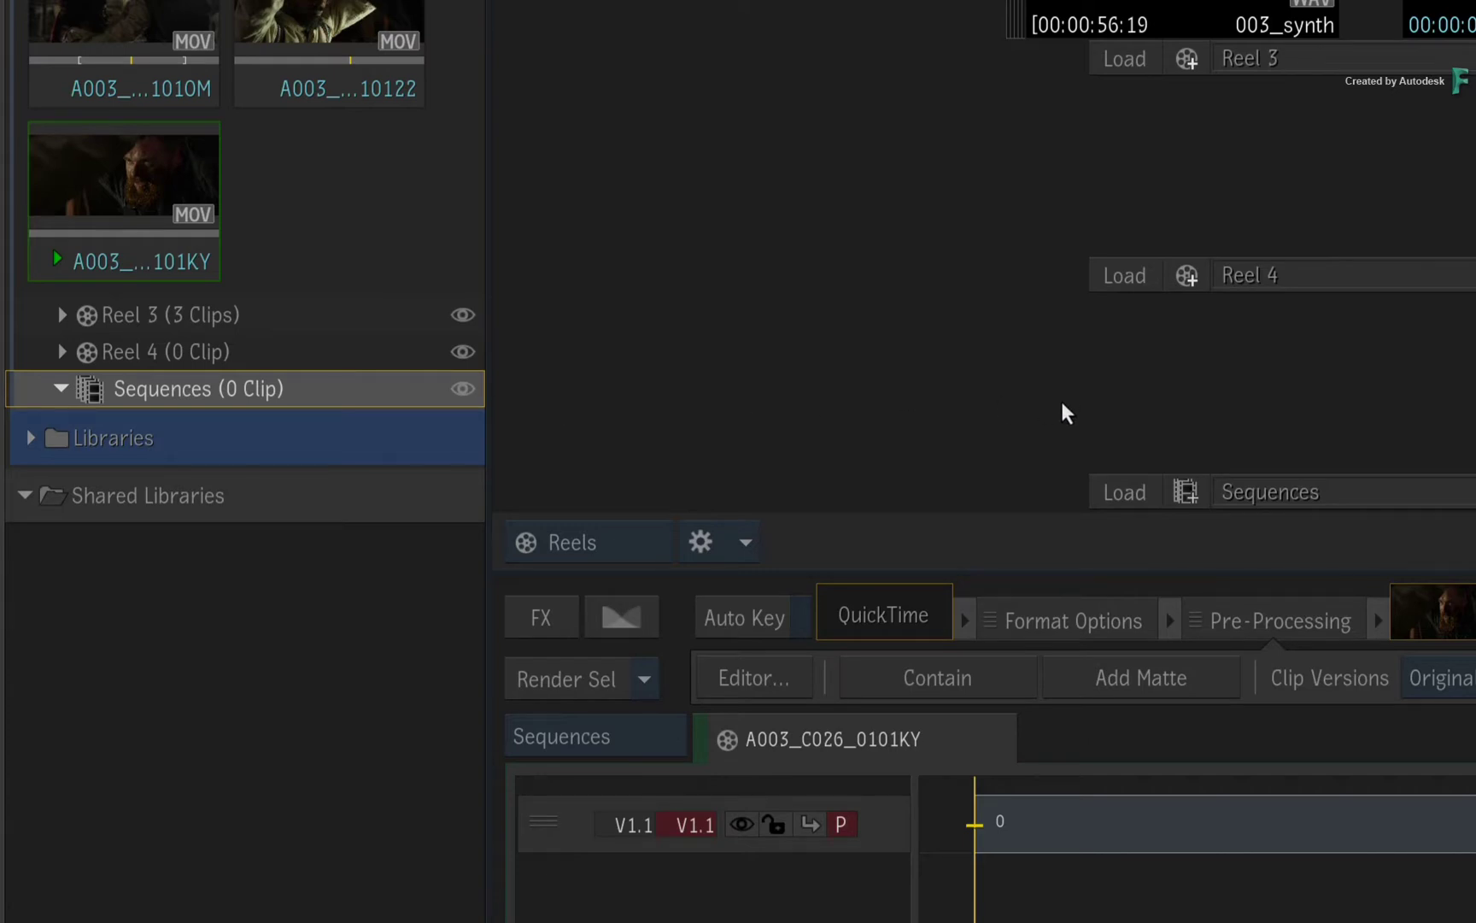
{"action": "right_click", "coordinate": [333, 397]}
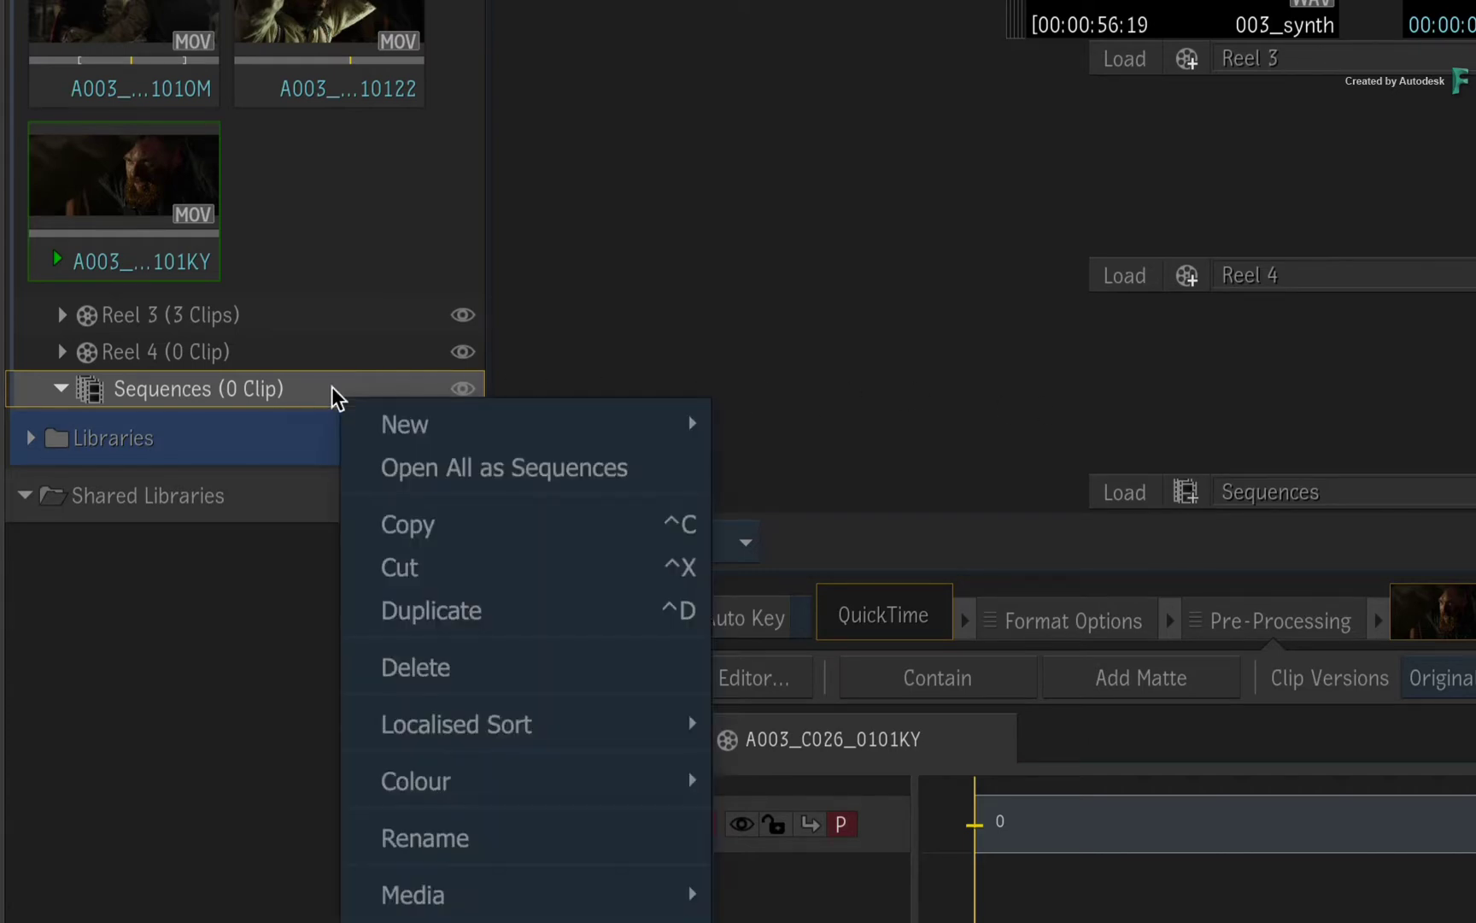
Start a new sequence and name it '1st Edit'
{"action": "mouse_move", "coordinate": [379, 418]}
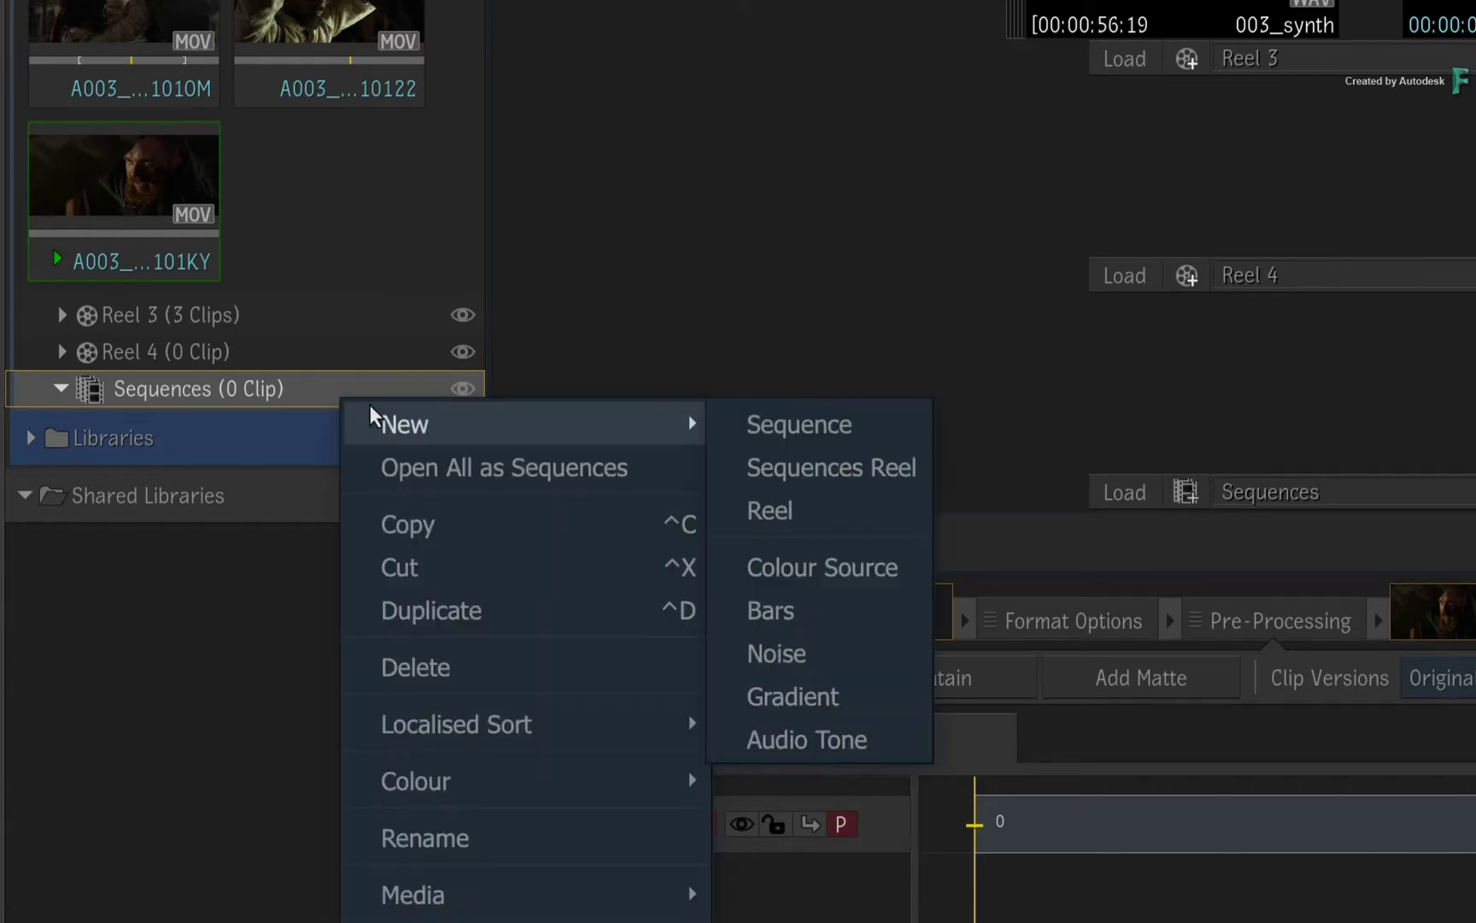
{"action": "left_click", "coordinate": [795, 425]}
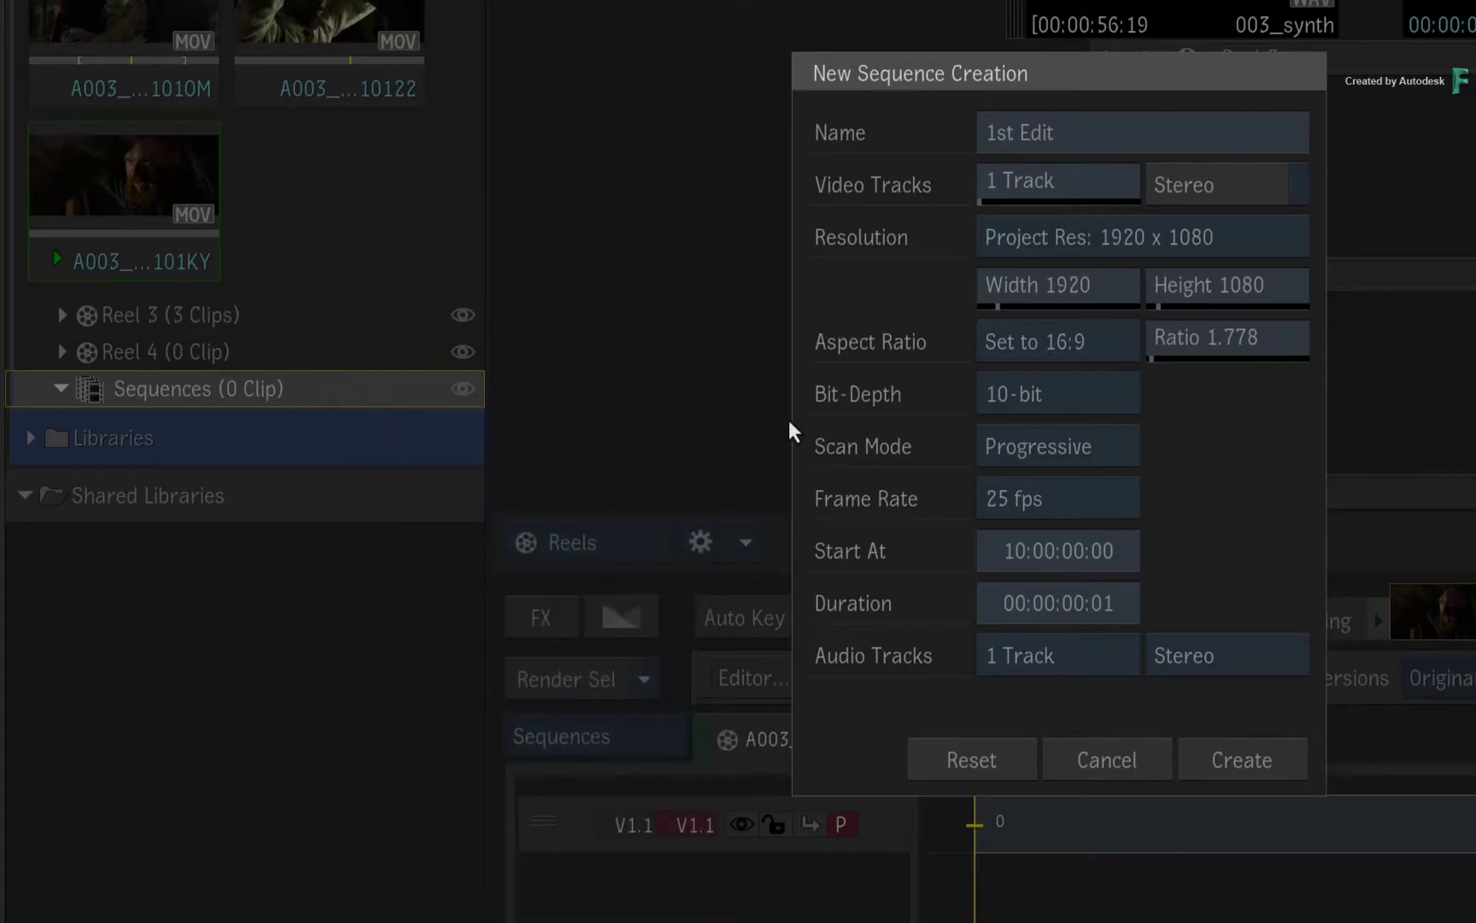
{"action": "left_click", "coordinate": [1139, 143]}
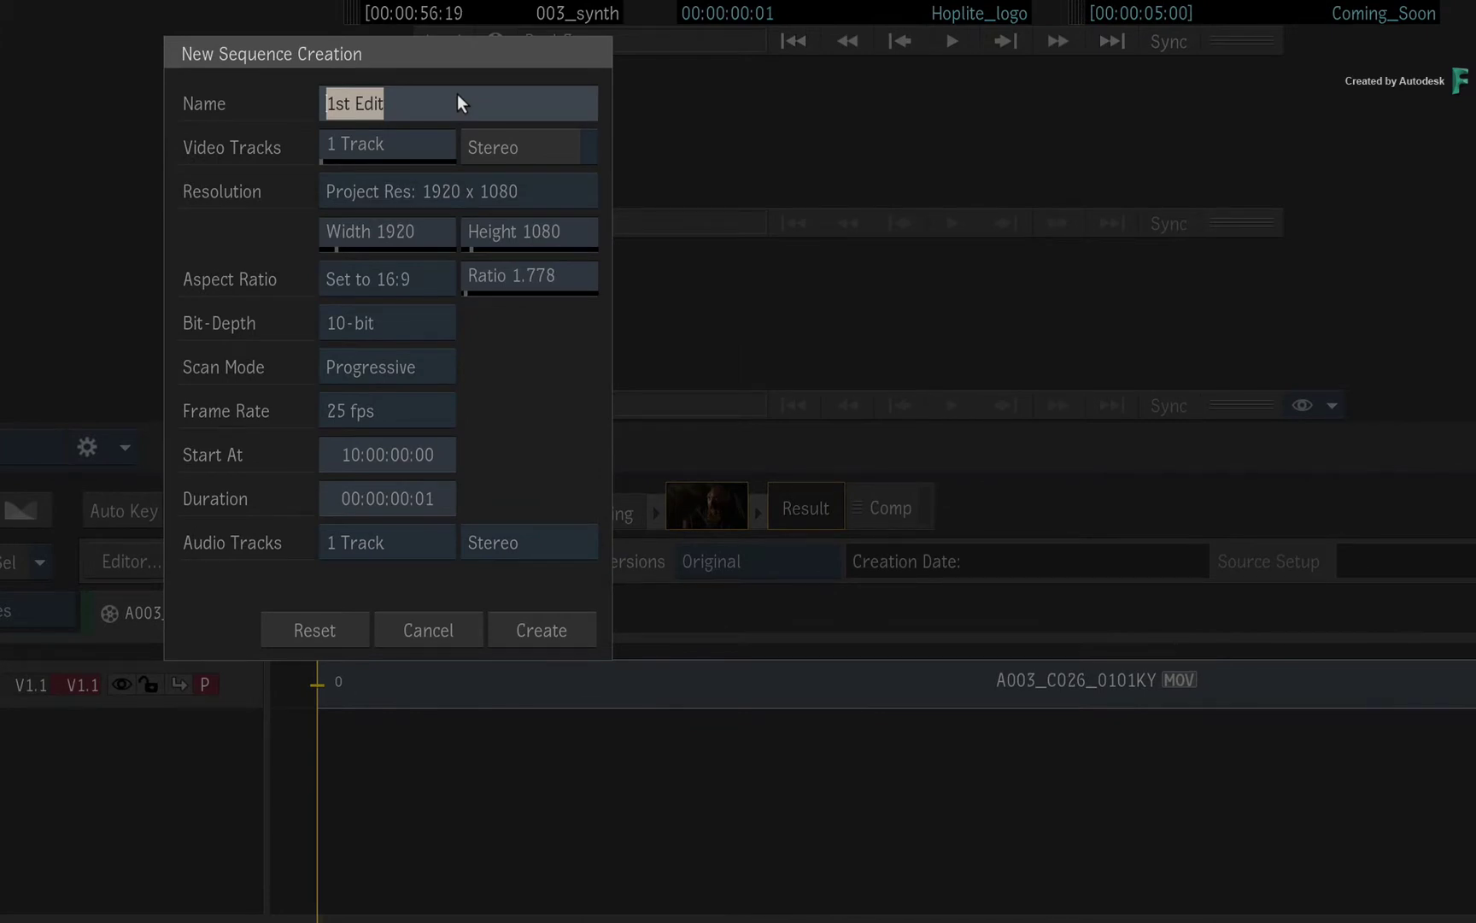
{"action": "key", "text": "Return"}
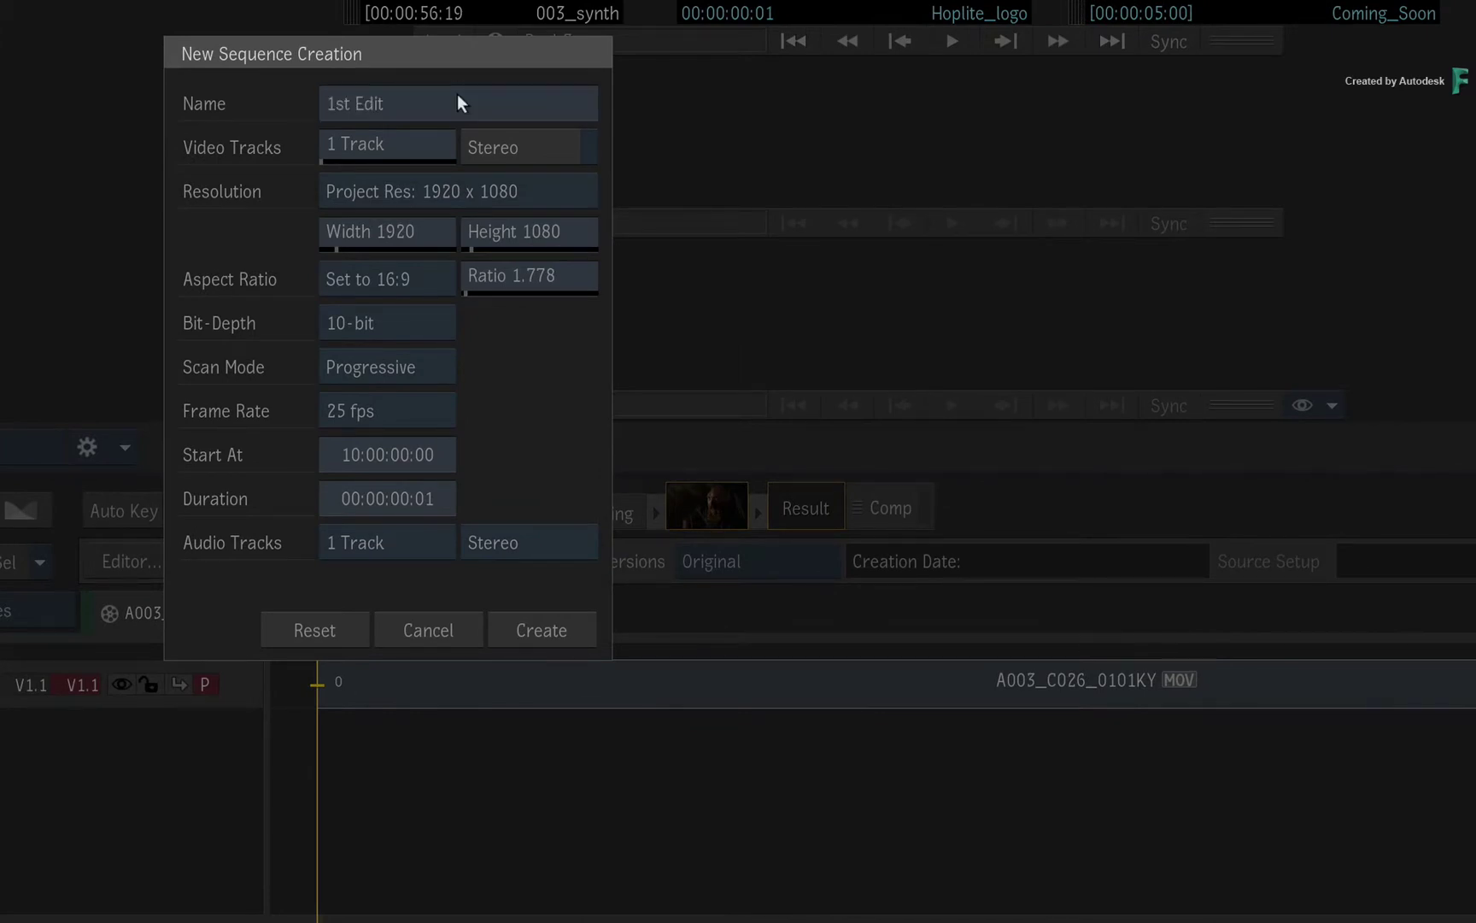
Set the sequence resolution to RED 2K 2.39 WS, 2048 x 854
{"action": "left_click", "coordinate": [531, 189]}
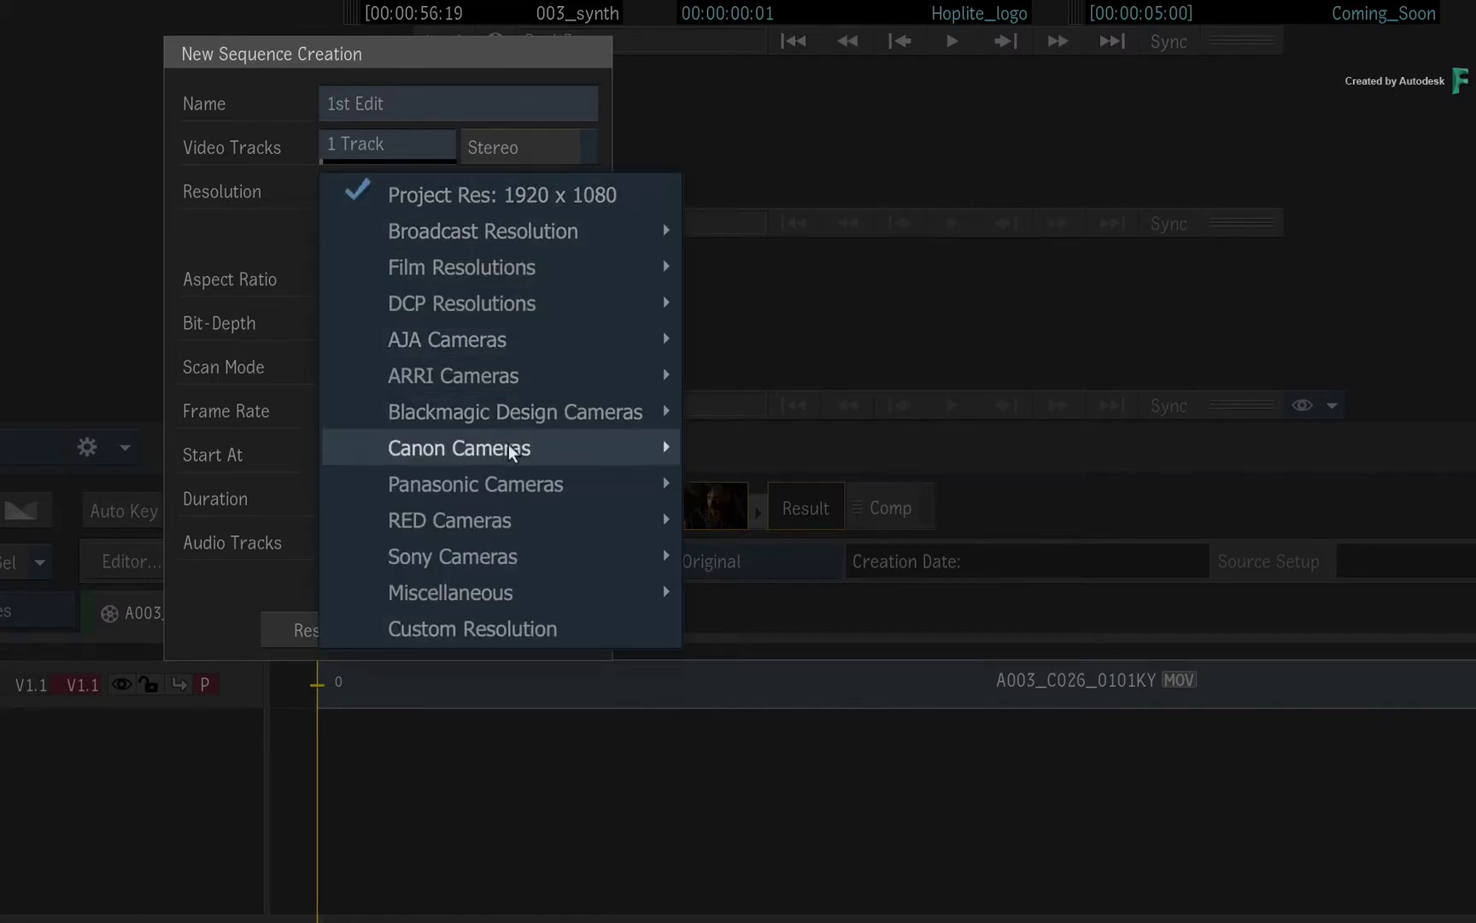
{"action": "mouse_move", "coordinate": [510, 521]}
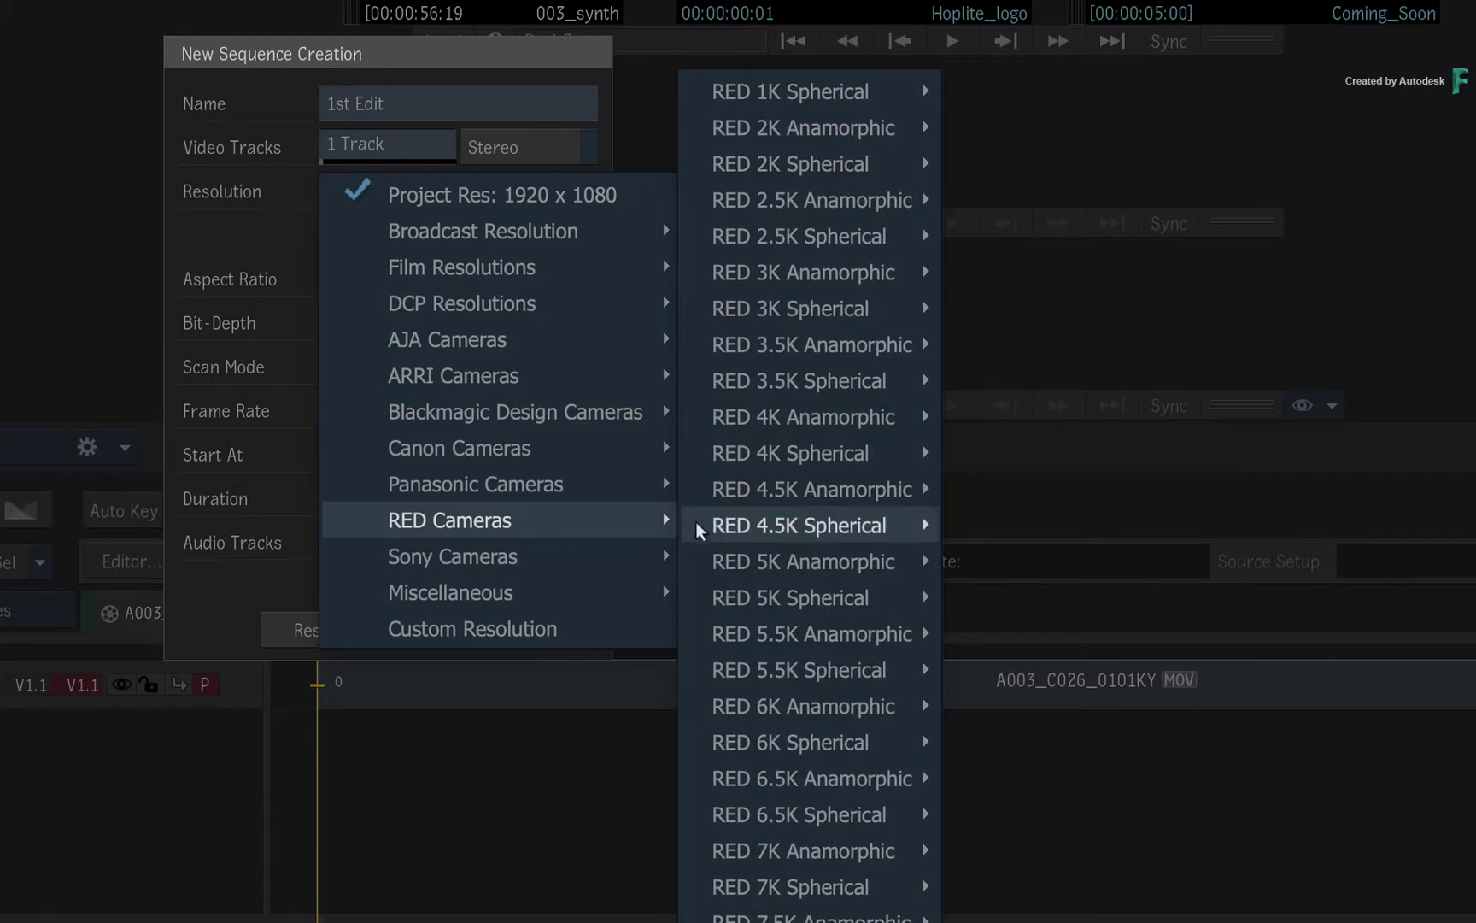
{"action": "mouse_move", "coordinate": [868, 162]}
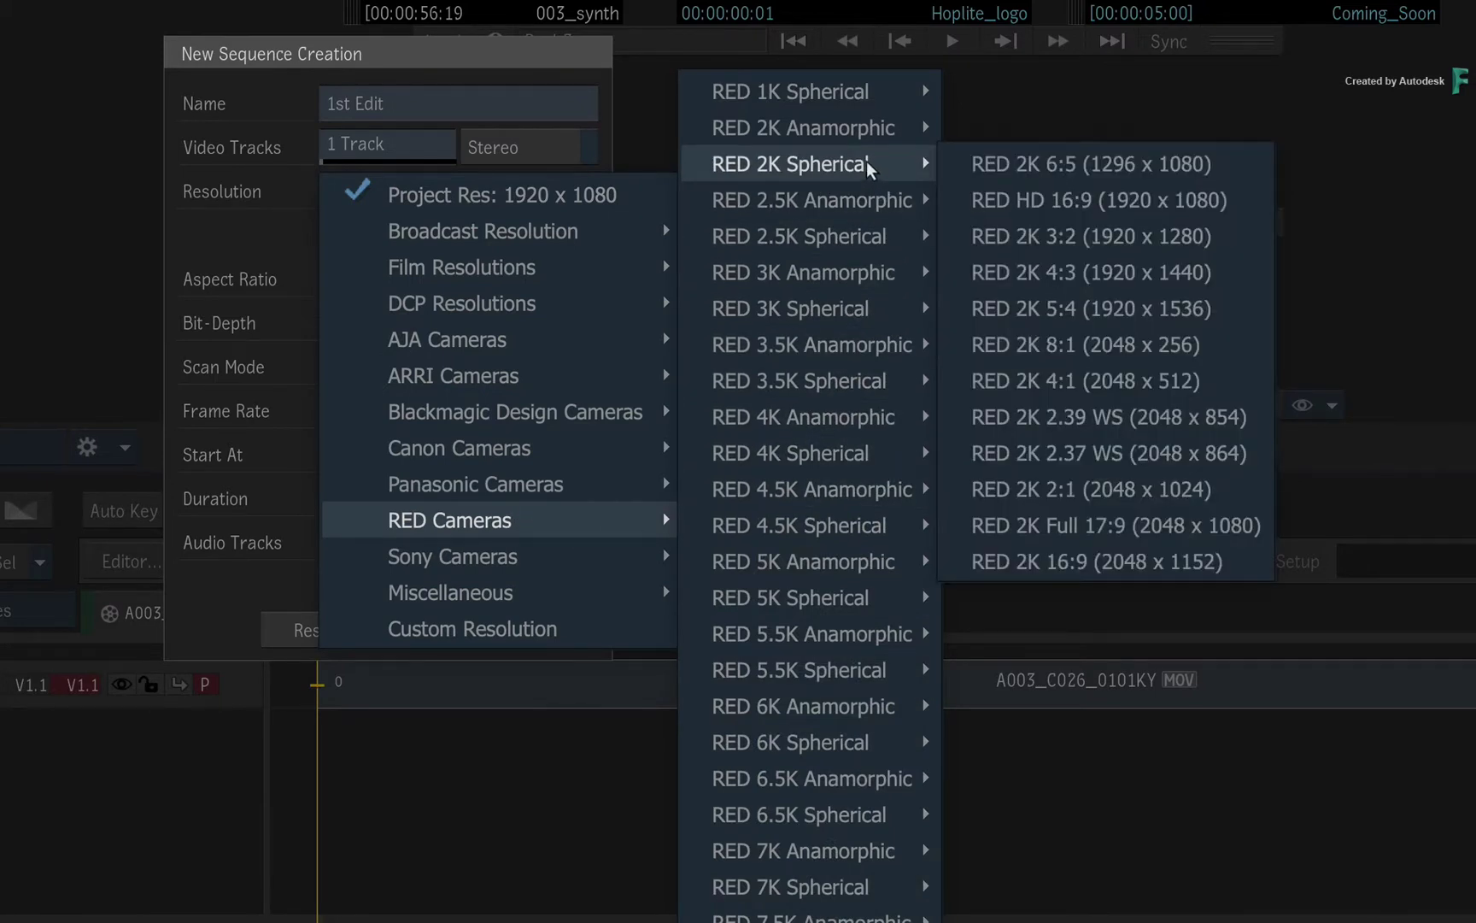
{"action": "left_click", "coordinate": [1158, 419]}
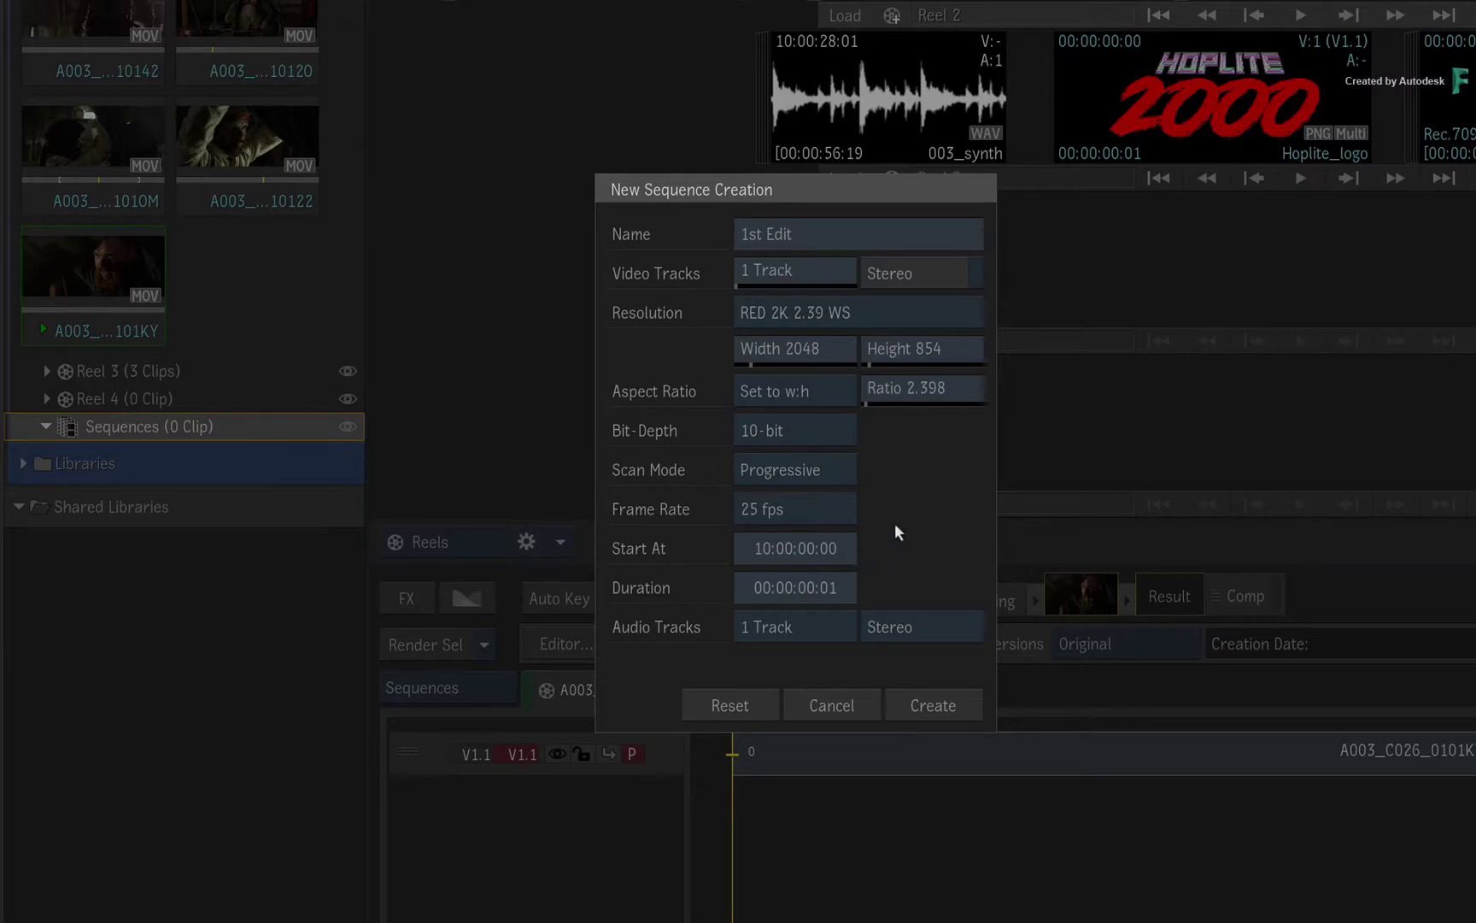
{"action": "left_click", "coordinate": [941, 701]}
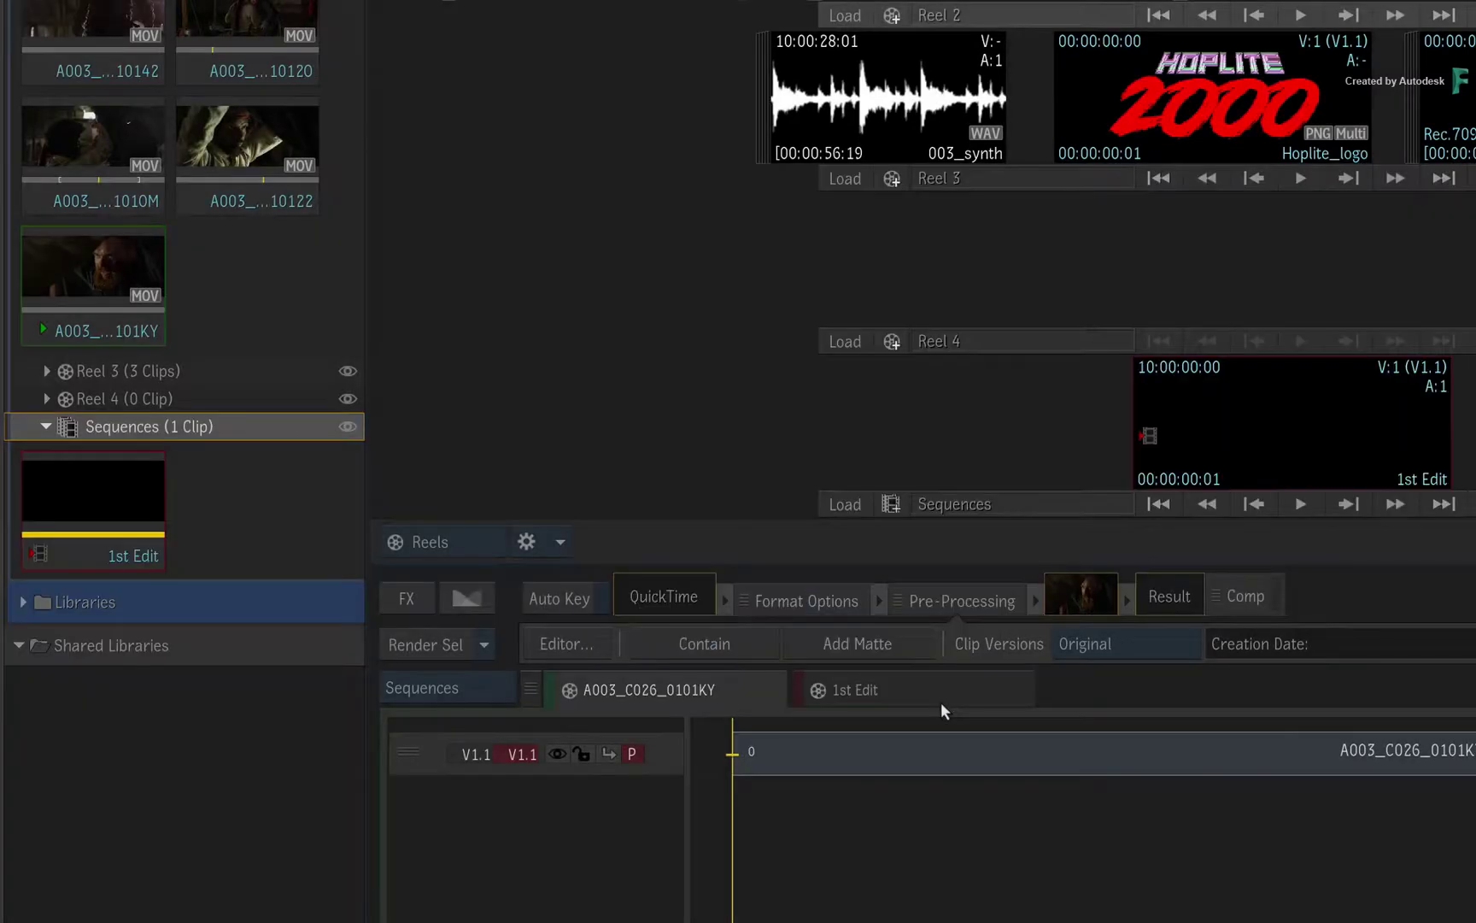
{"action": "left_click", "coordinate": [1209, 438]}
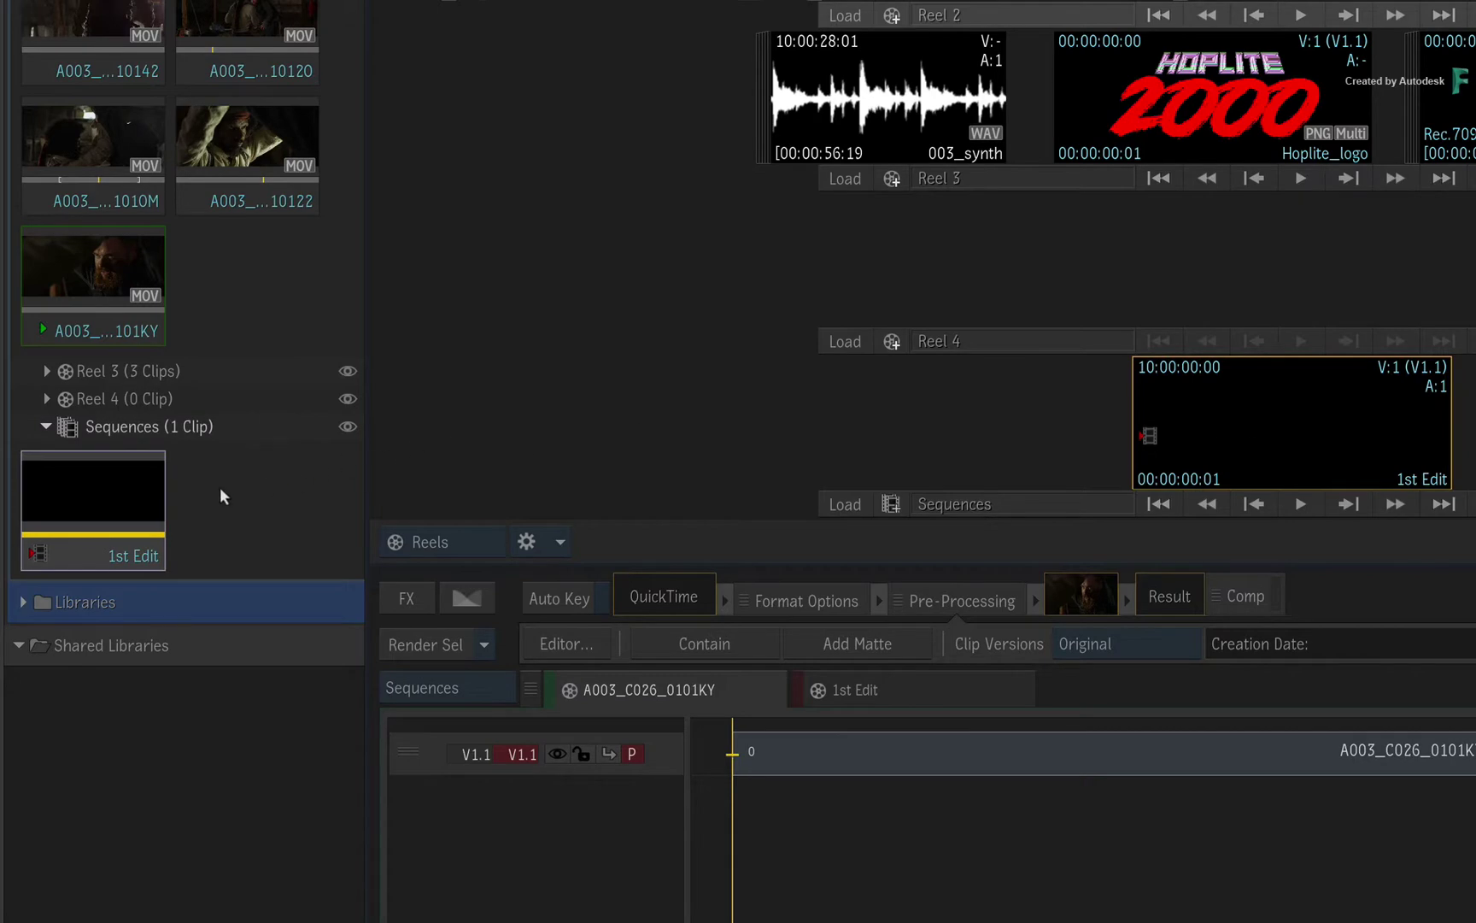
{"action": "left_click", "coordinate": [135, 488]}
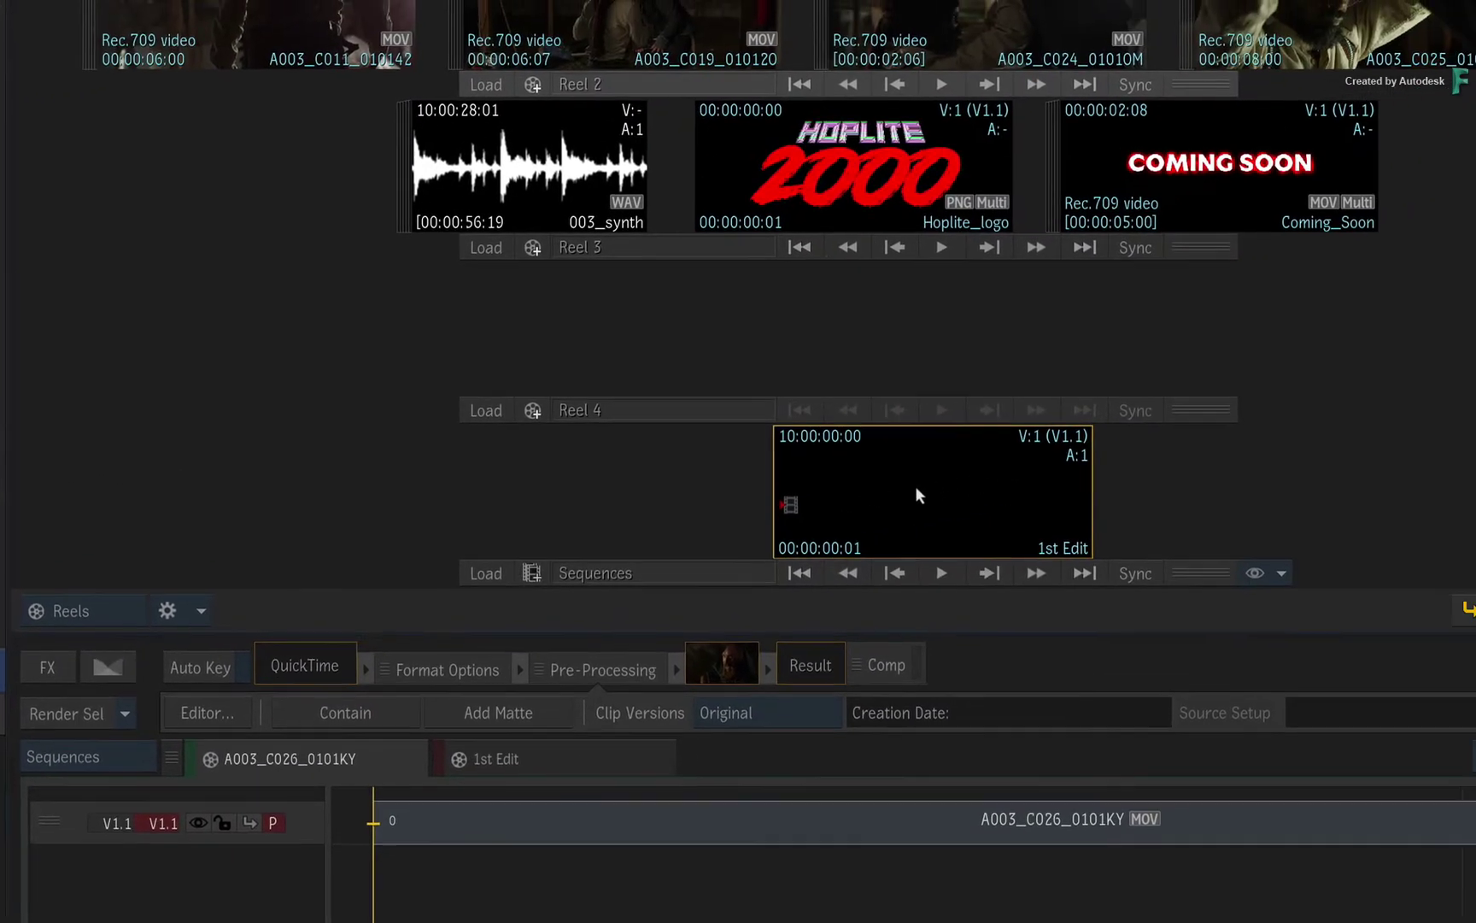
{"action": "right_click", "coordinate": [1278, 426]}
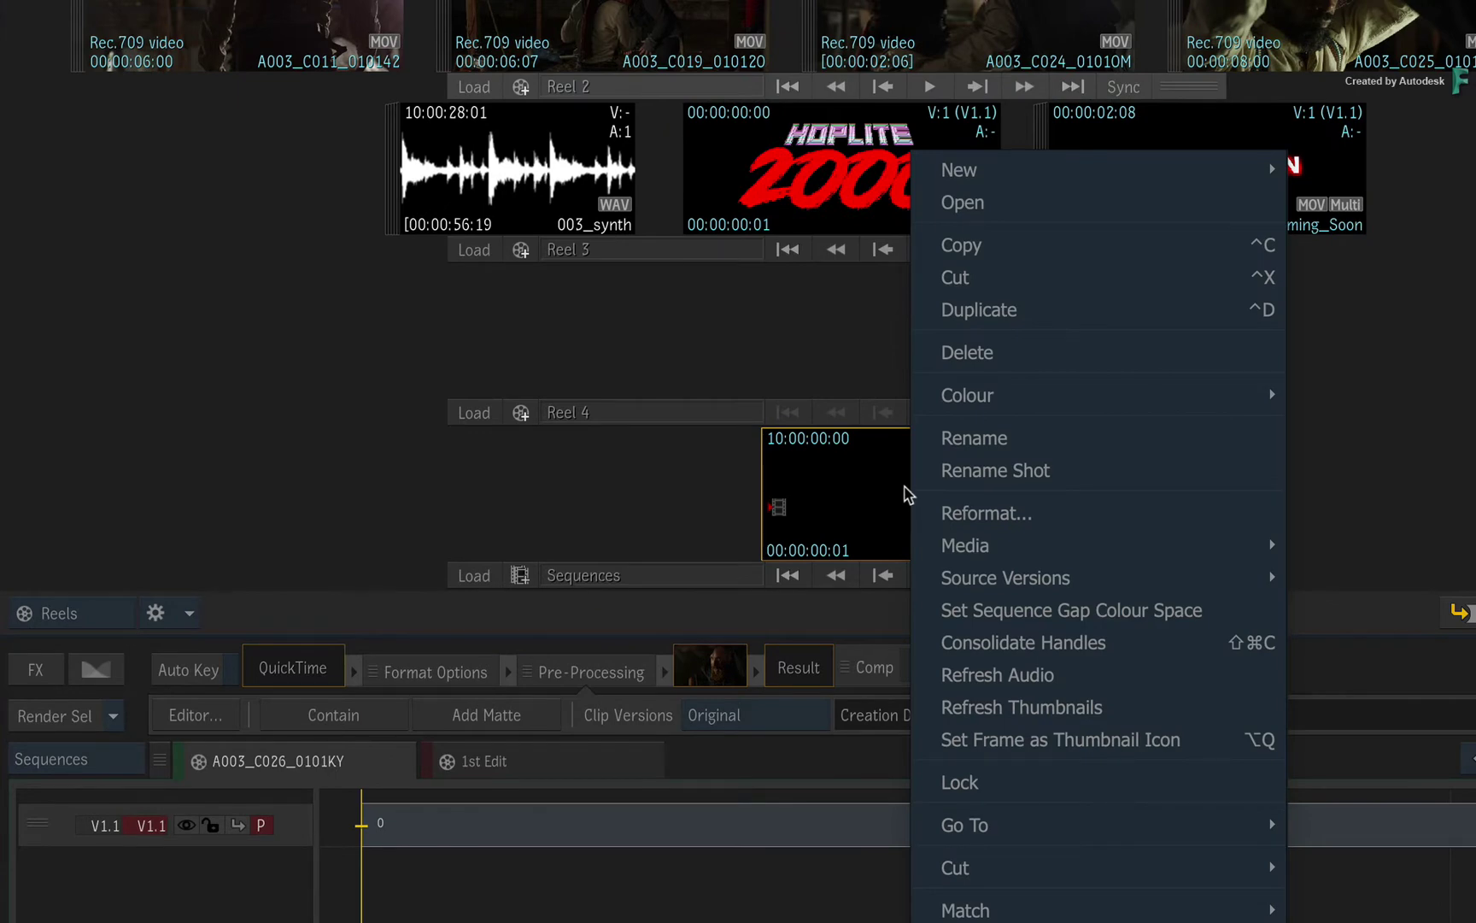
{"action": "left_click", "coordinate": [1075, 514]}
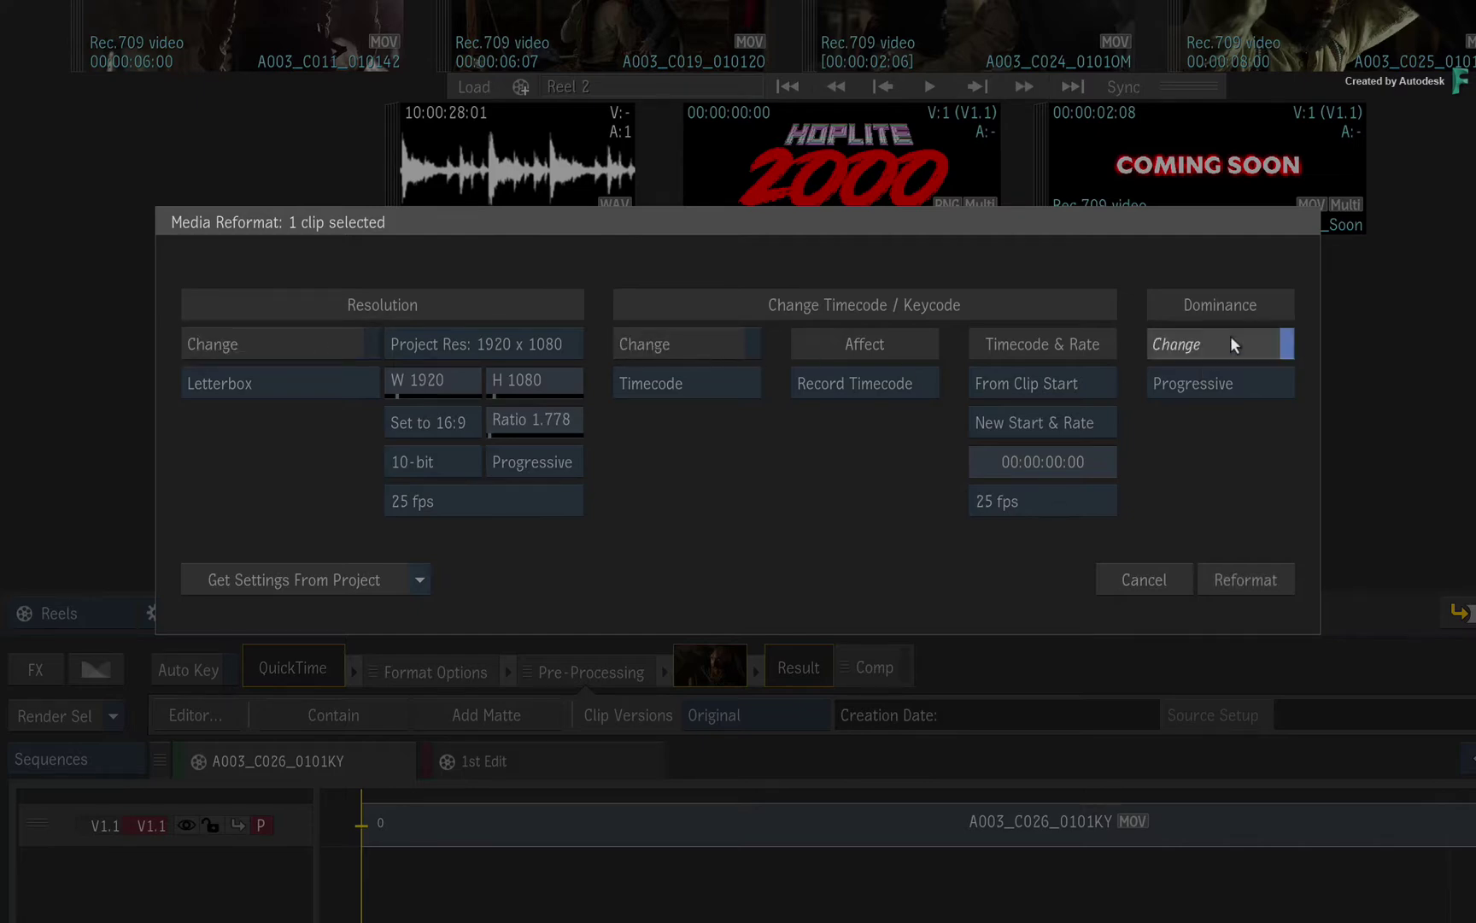
{"action": "left_click", "coordinate": [1135, 579]}
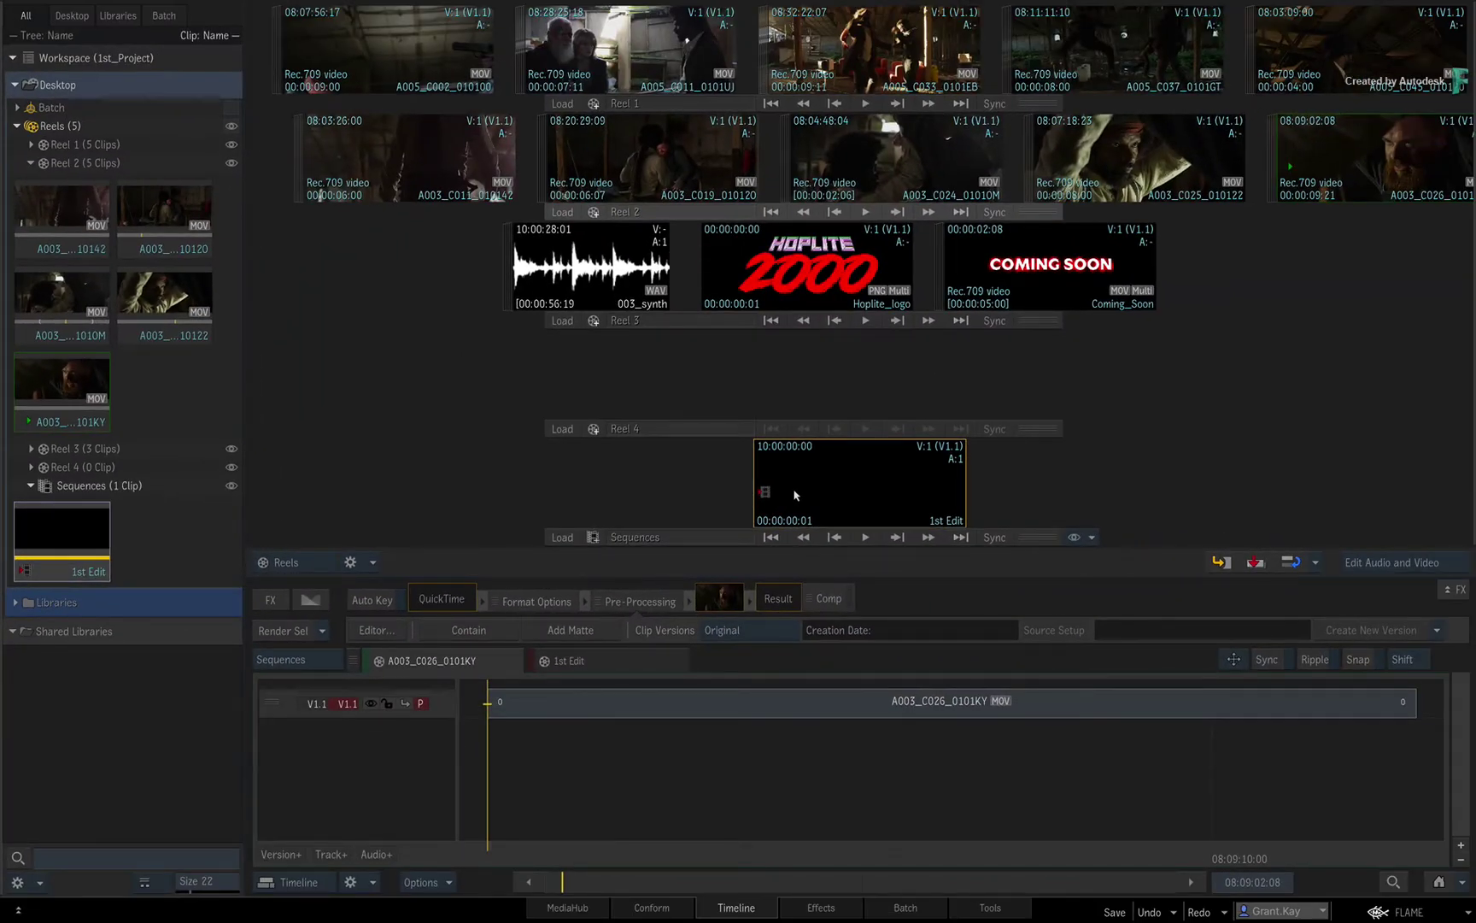
Show the empty 1st Edit in the timeline, close it, and reopen it from its thumbnail menu
{"action": "left_click", "coordinate": [610, 663]}
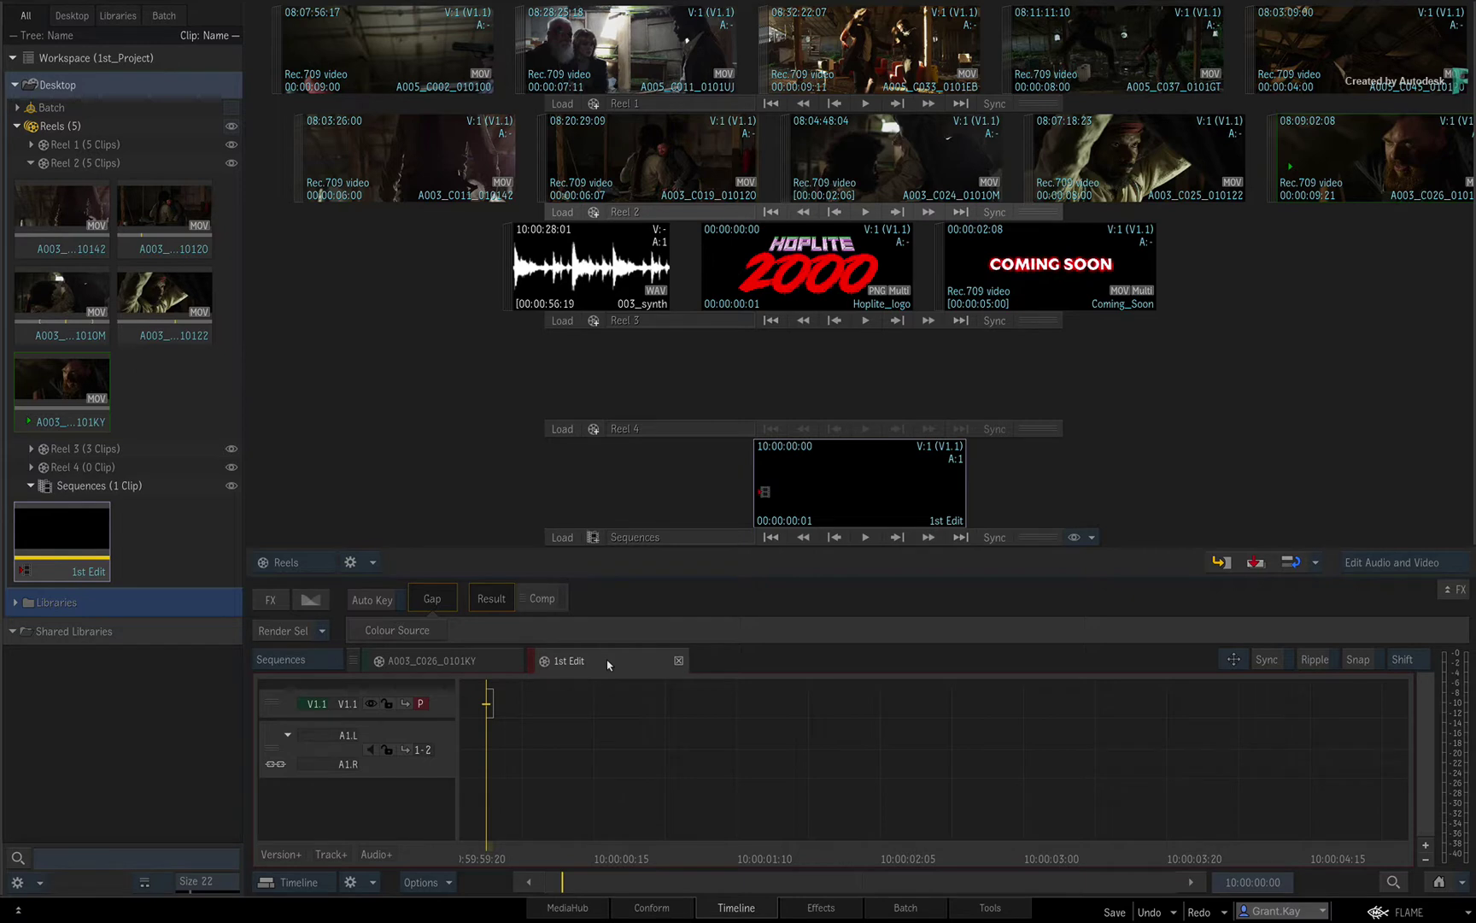
{"action": "left_click", "coordinate": [679, 661]}
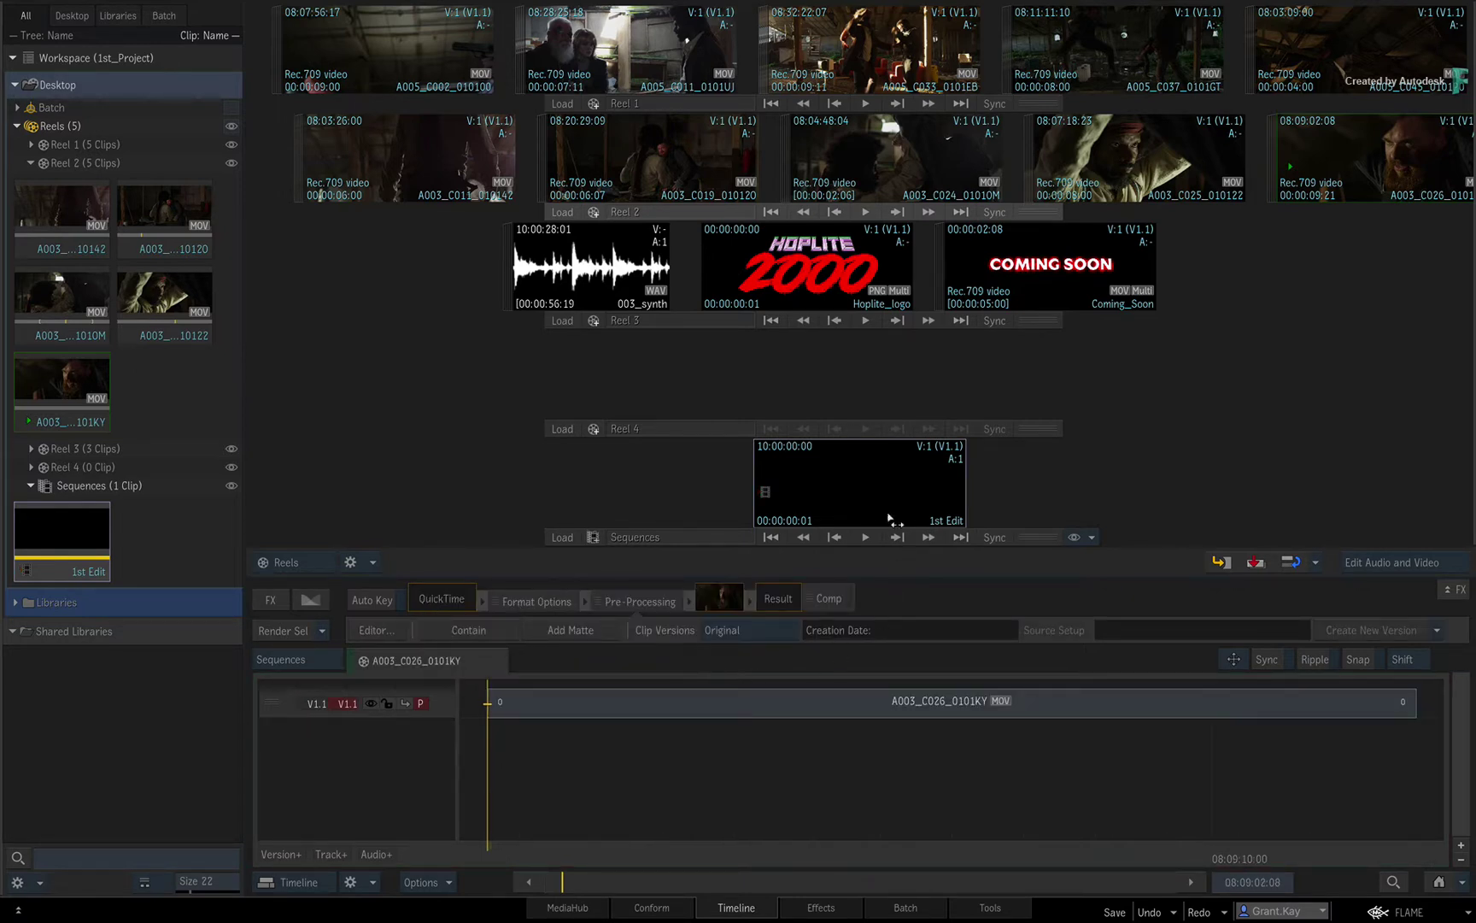
{"action": "right_click", "coordinate": [850, 493]}
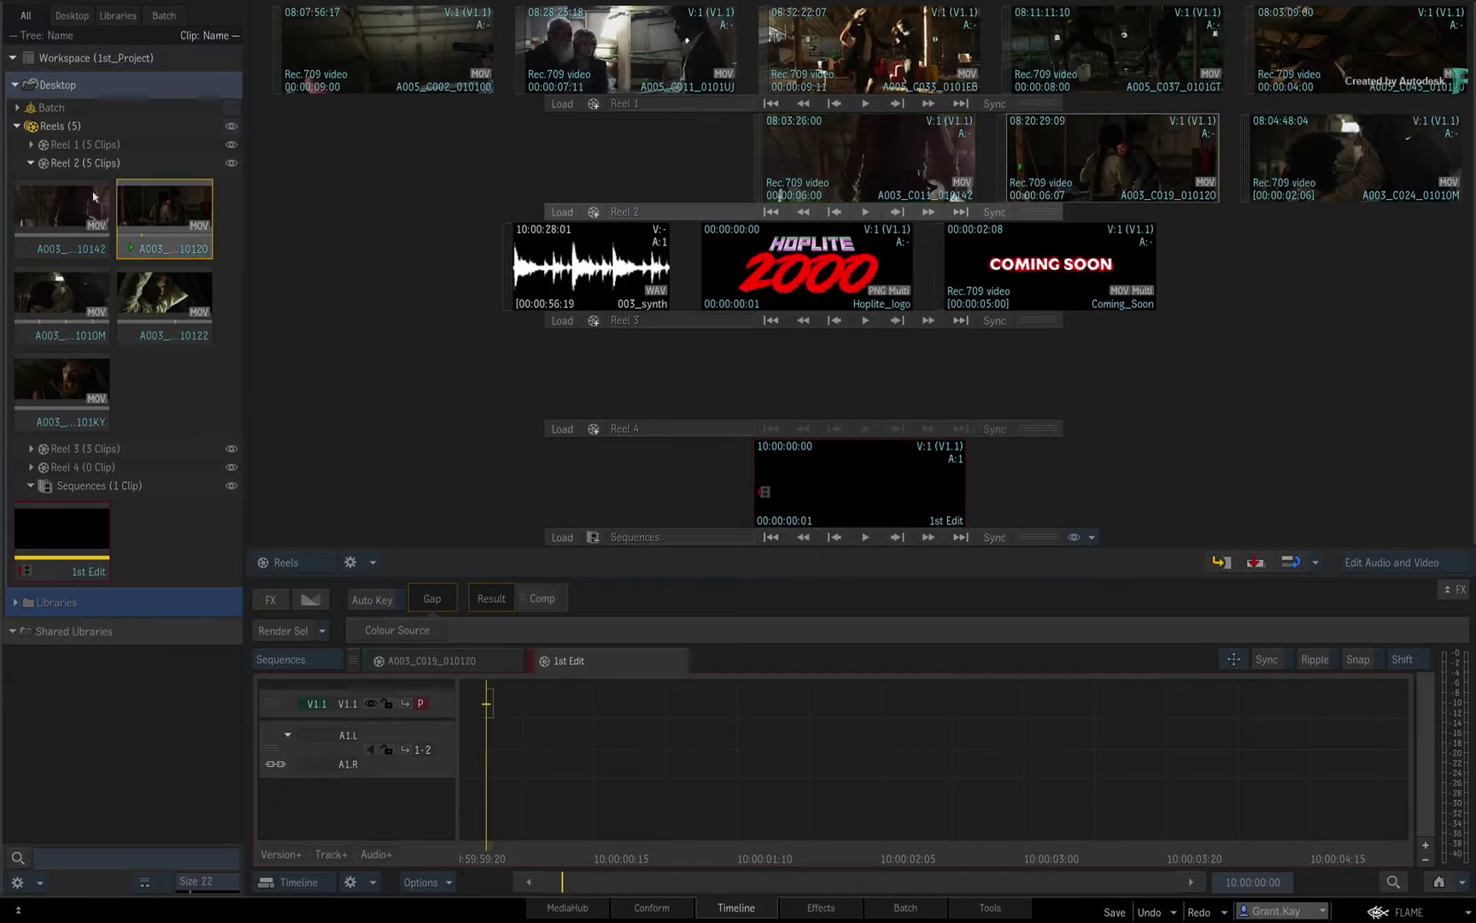
Switch to the single Player view and toggle the viewer between the clip and 1st Edit
{"action": "left_click", "coordinate": [60, 203]}
{"action": "left_click", "coordinate": [52, 313]}
{"action": "left_click", "coordinate": [65, 210]}
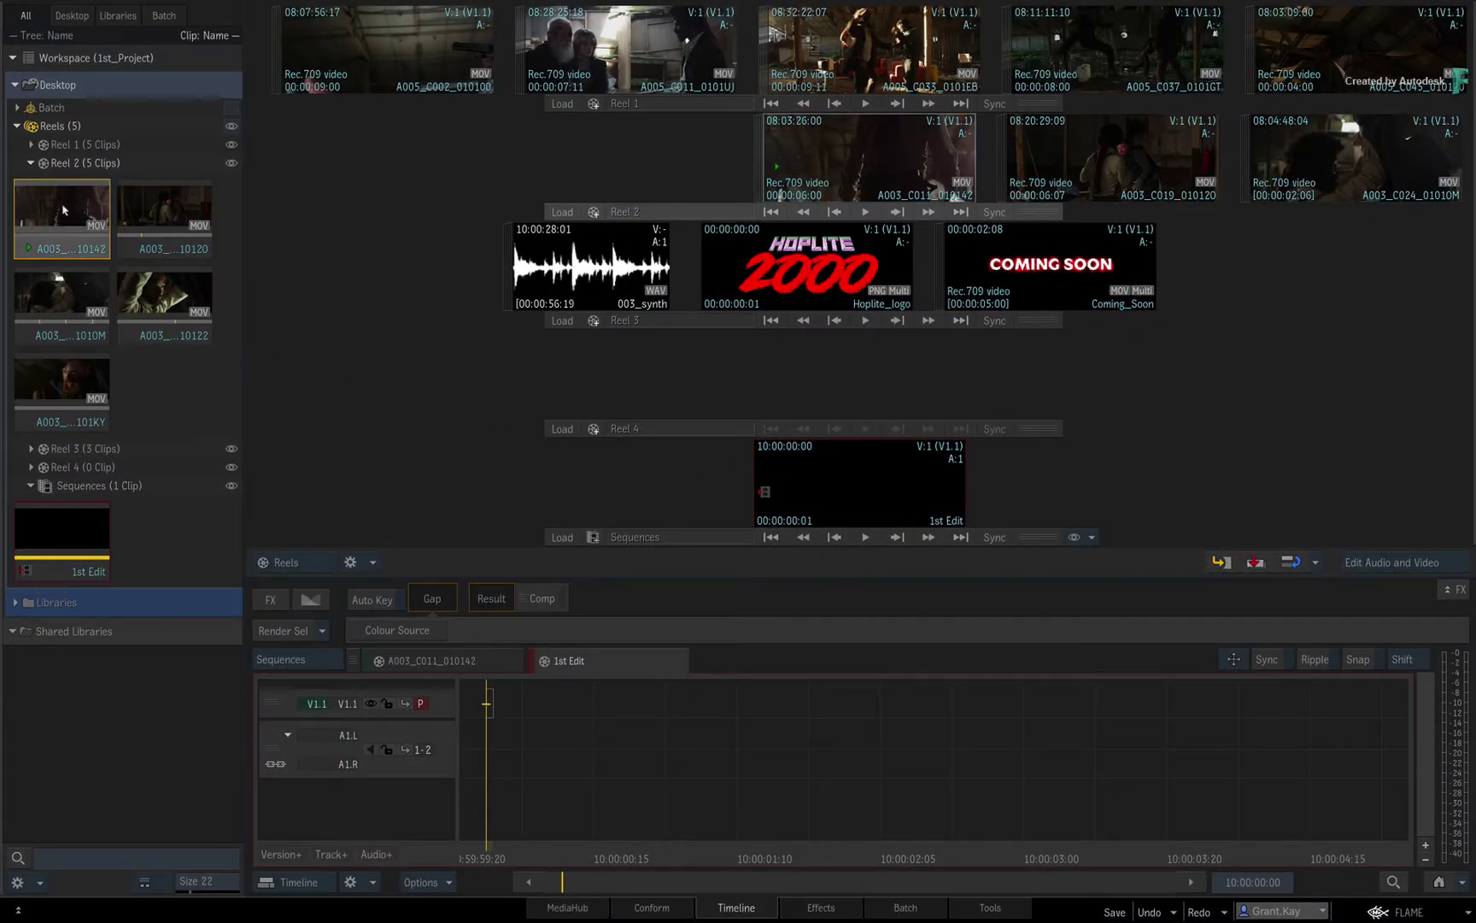
{"action": "left_click", "coordinate": [313, 565]}
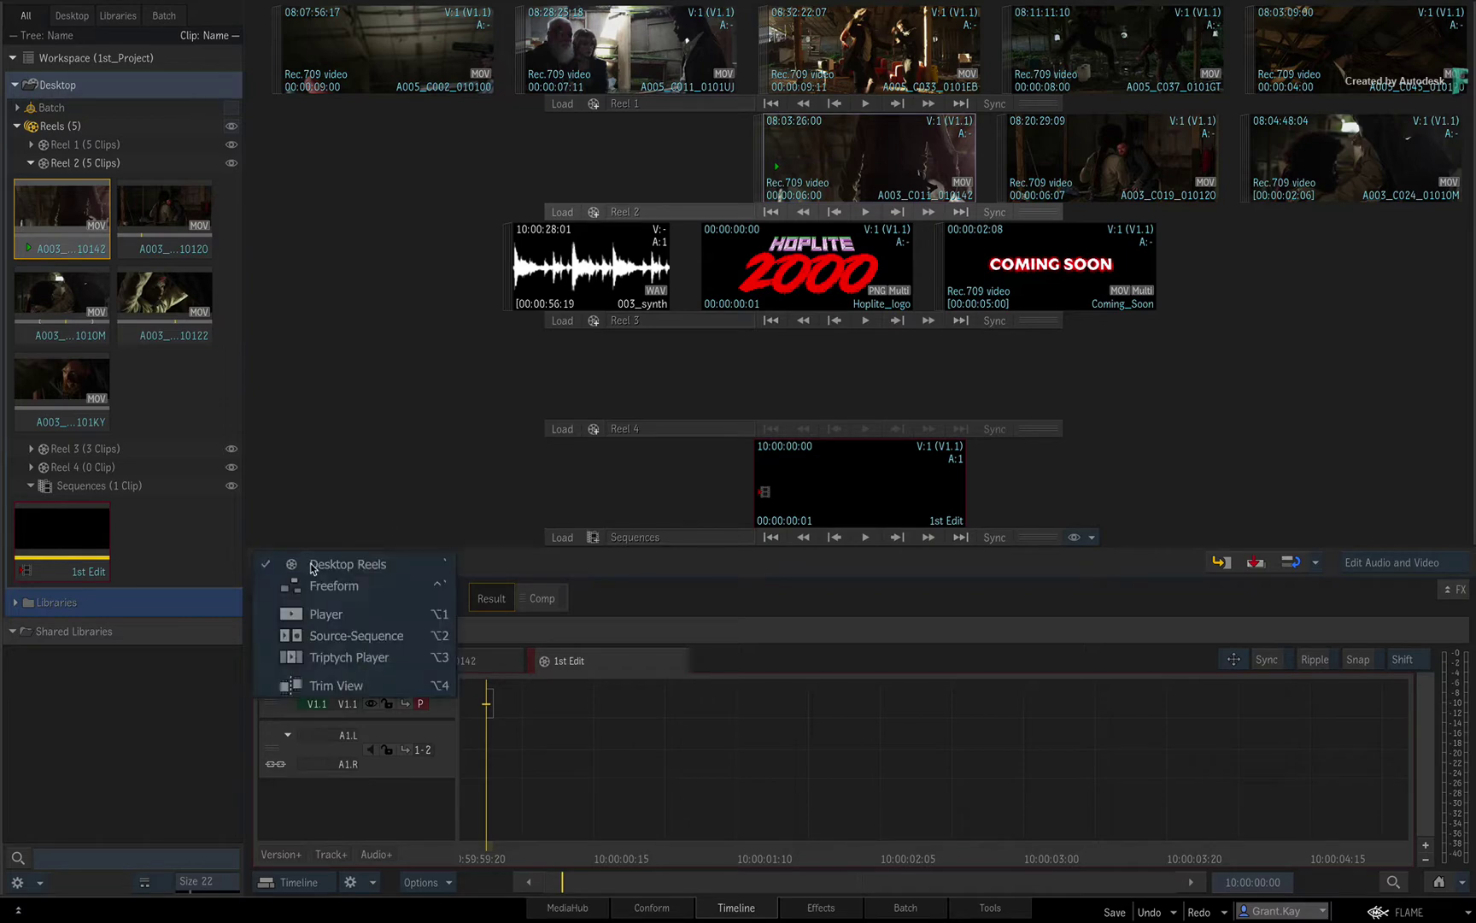
{"action": "left_click", "coordinate": [377, 621]}
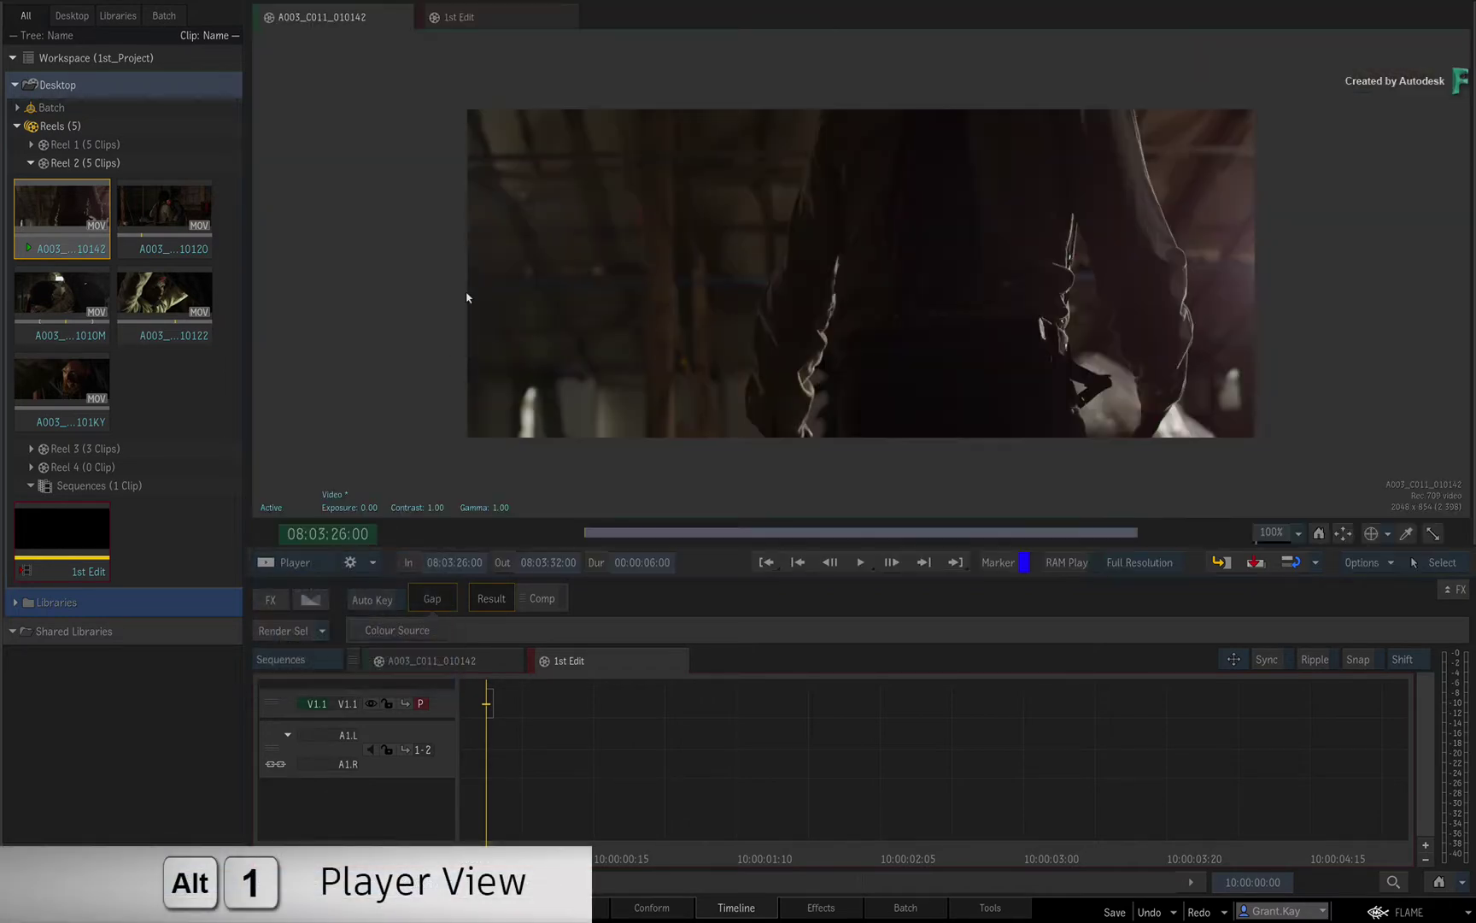
{"action": "left_click", "coordinate": [500, 22]}
{"action": "left_click", "coordinate": [366, 17]}
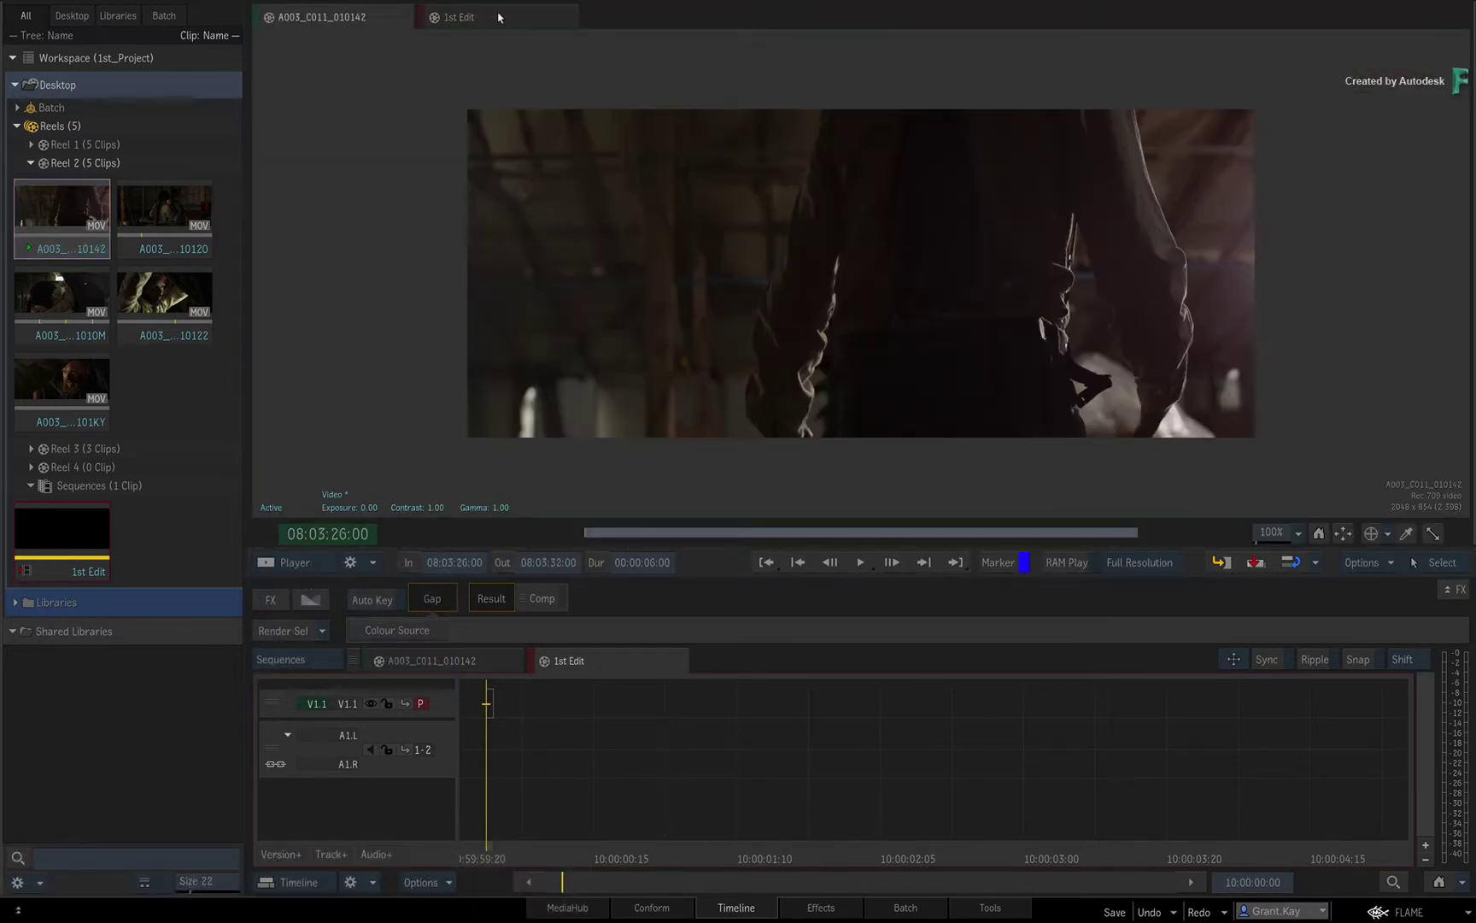
{"action": "left_click", "coordinate": [423, 19]}
{"action": "left_click", "coordinate": [384, 17]}
Switch to the Source-Sequence view and load A003_C011_010142 as the source clip
{"action": "left_click", "coordinate": [316, 563]}
{"action": "left_click", "coordinate": [348, 590]}
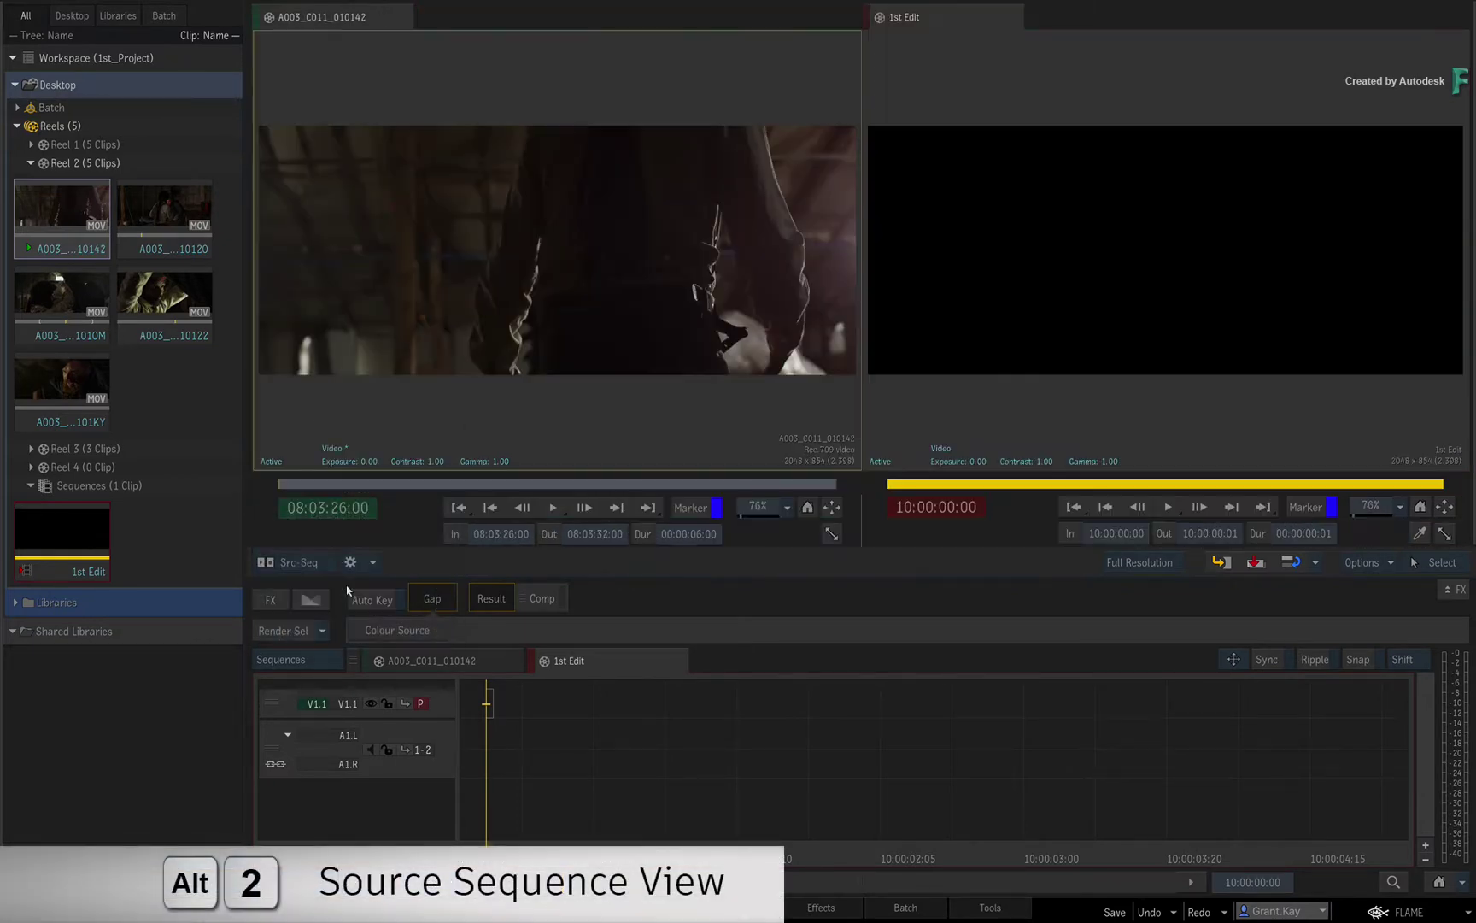
{"action": "left_click", "coordinate": [192, 221]}
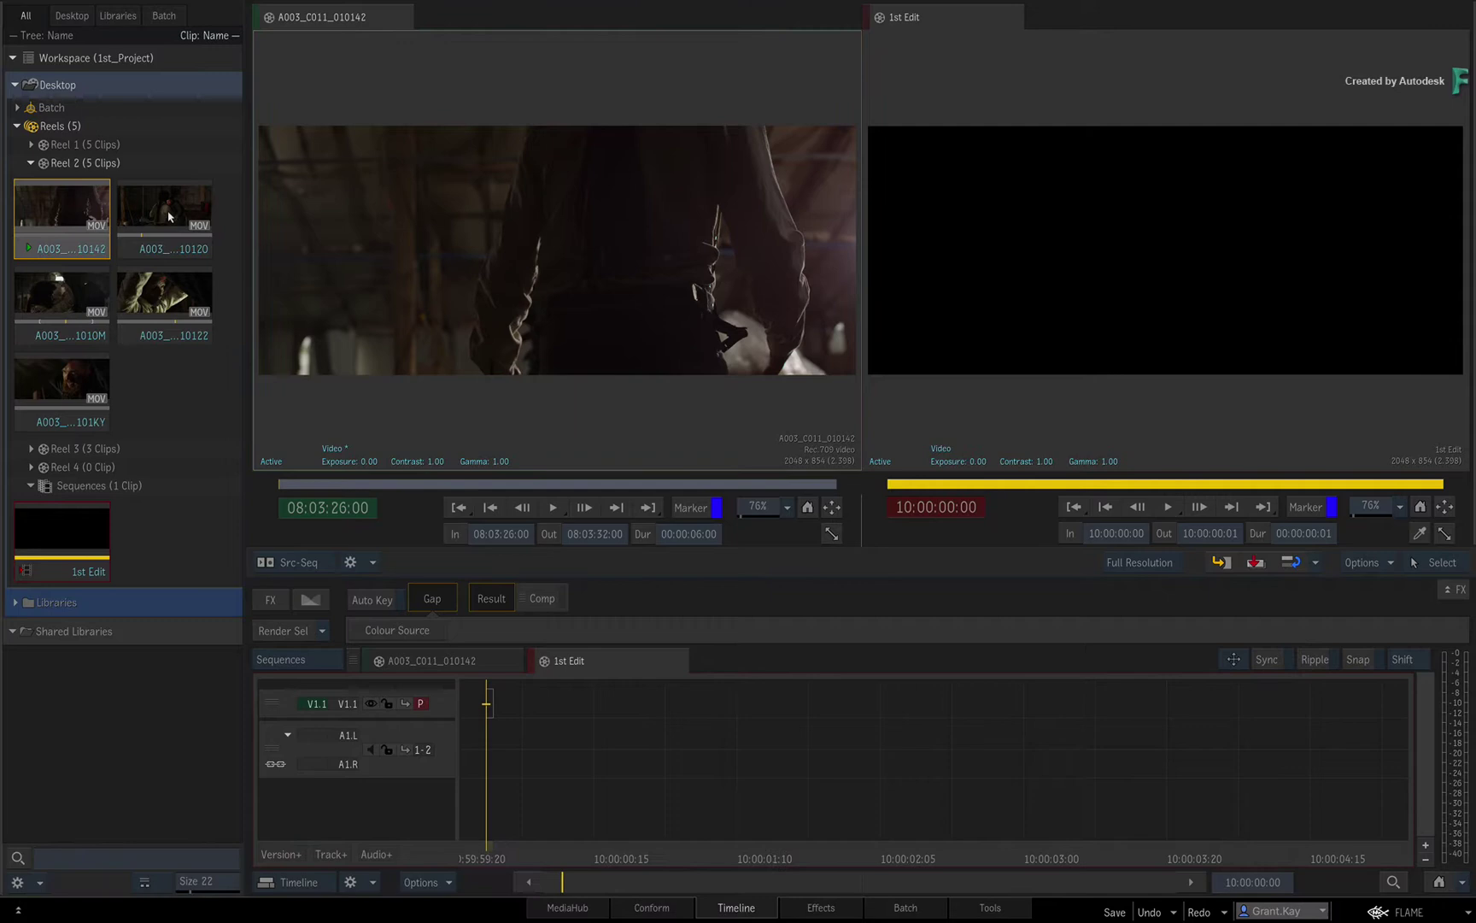
{"action": "left_click", "coordinate": [77, 301]}
{"action": "left_click", "coordinate": [162, 298]}
{"action": "left_click", "coordinate": [78, 370]}
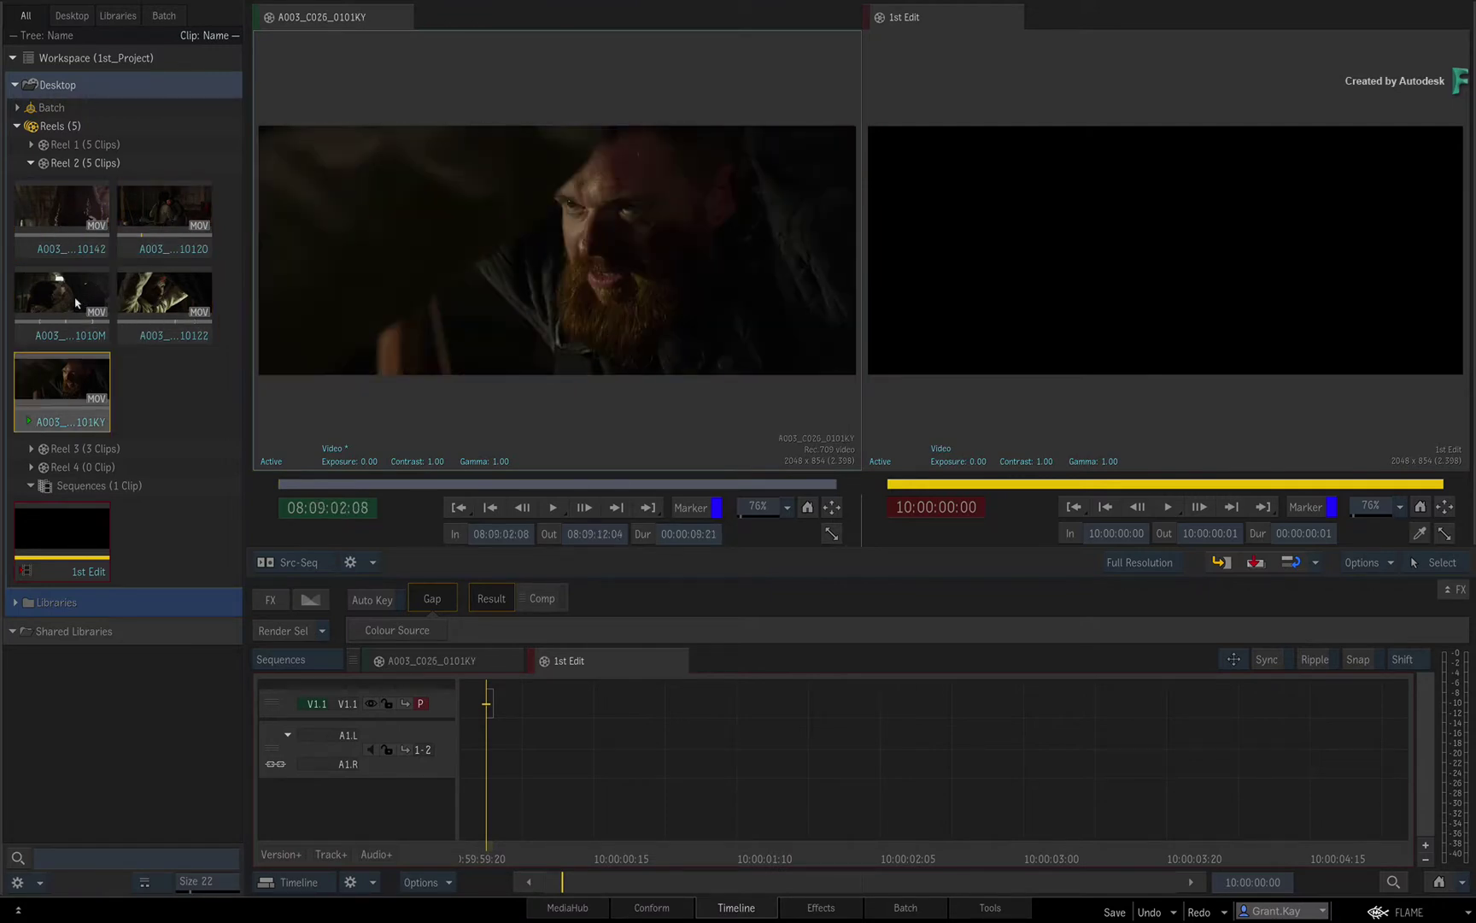
{"action": "left_click", "coordinate": [78, 305]}
{"action": "left_click", "coordinate": [61, 200]}
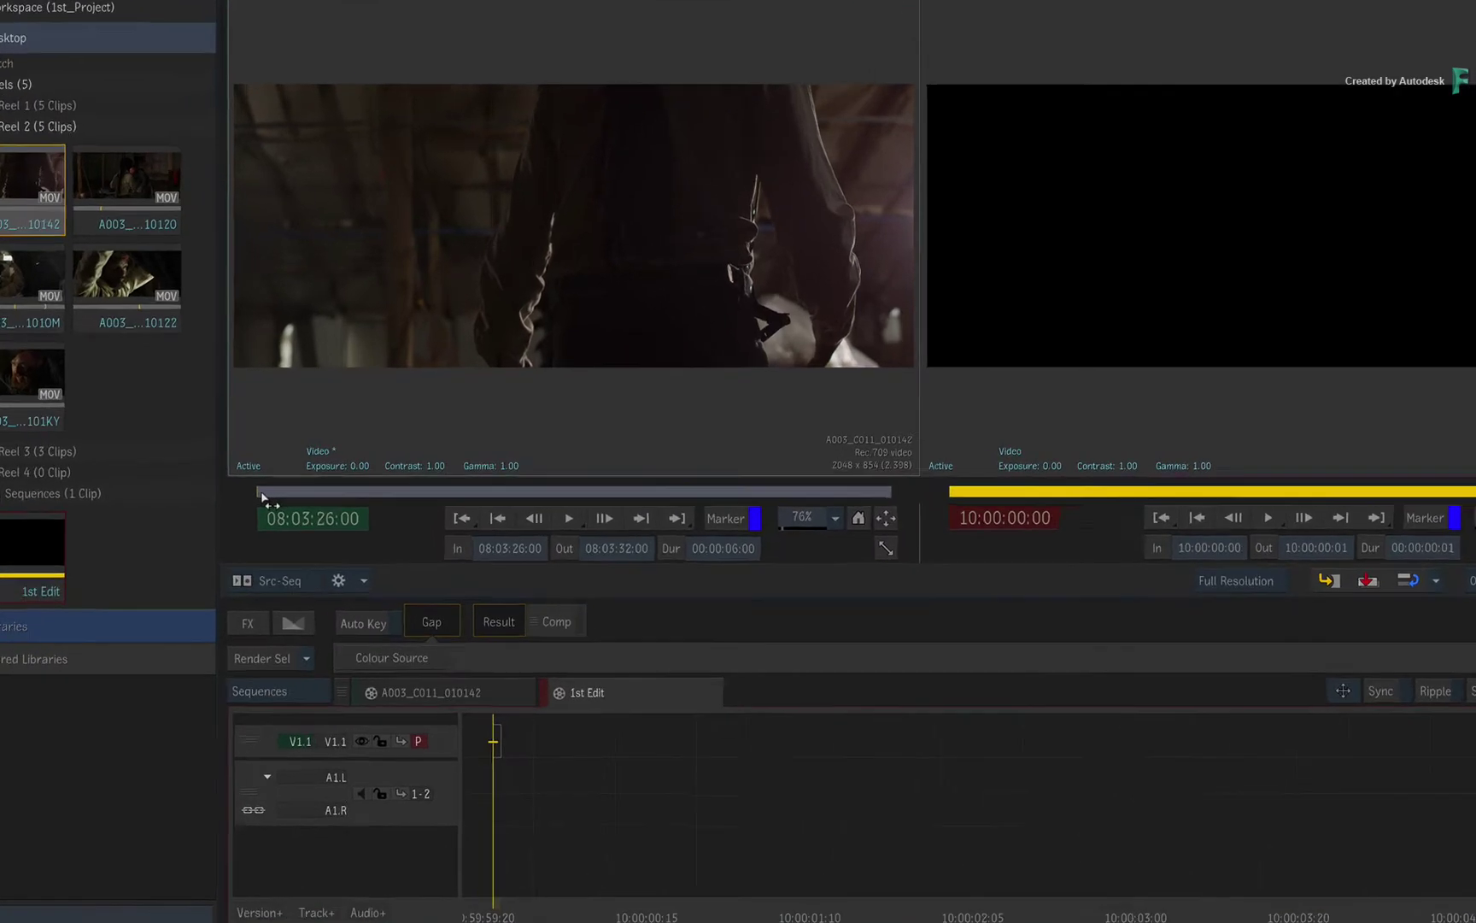
Mark the source clip In at 08:03:27:10 and Out at 08:03:29:23, a 2:13 duration
{"action": "left_click_drag", "start_coordinate": [292, 491], "coordinate": [555, 485]}
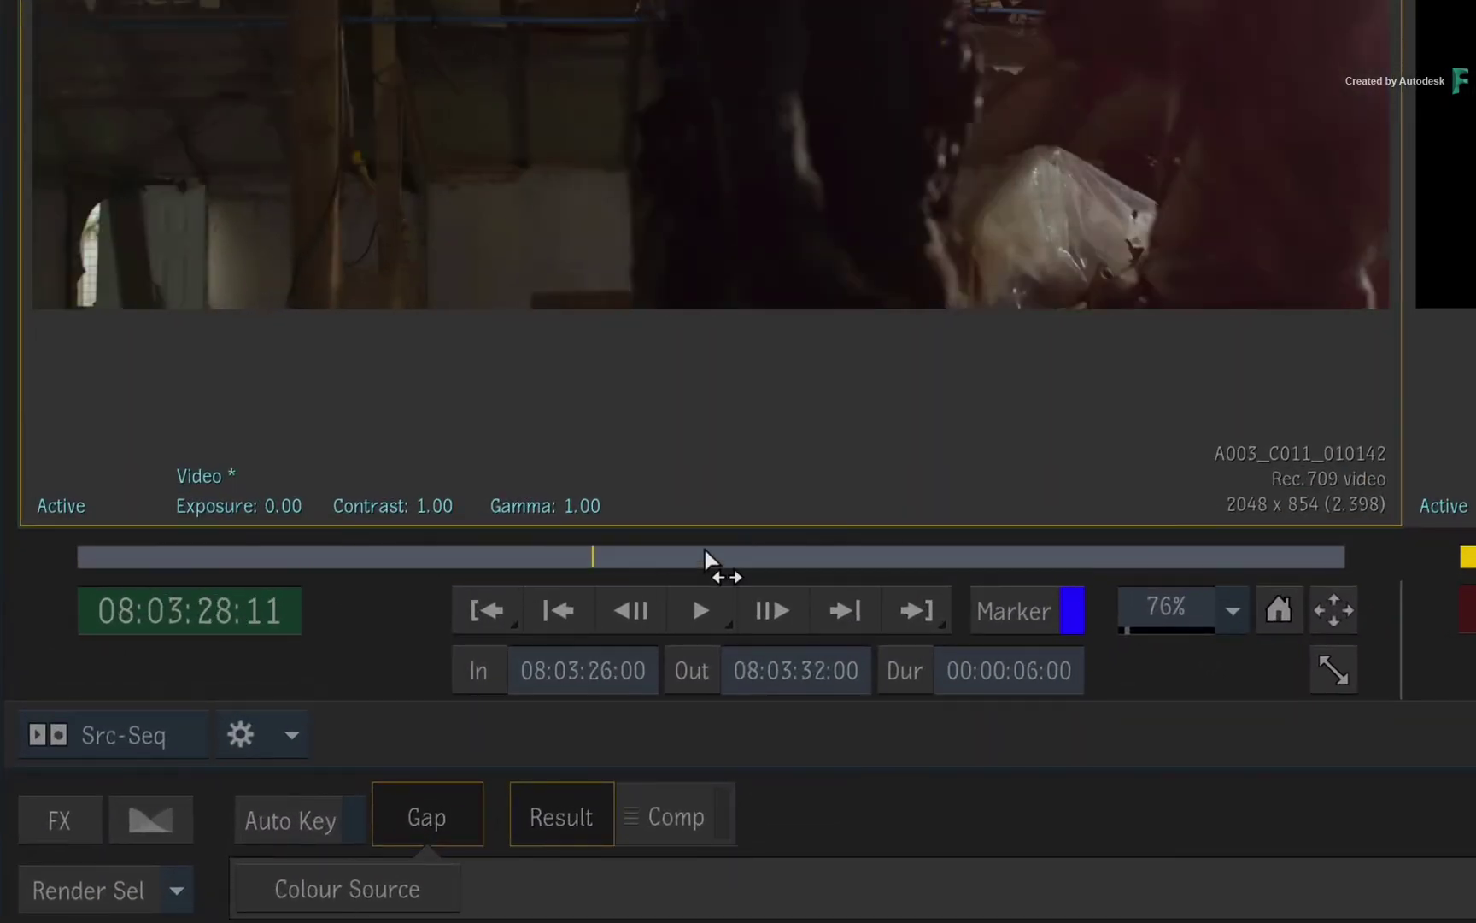
{"action": "left_click_drag", "start_coordinate": [706, 551], "coordinate": [372, 532]}
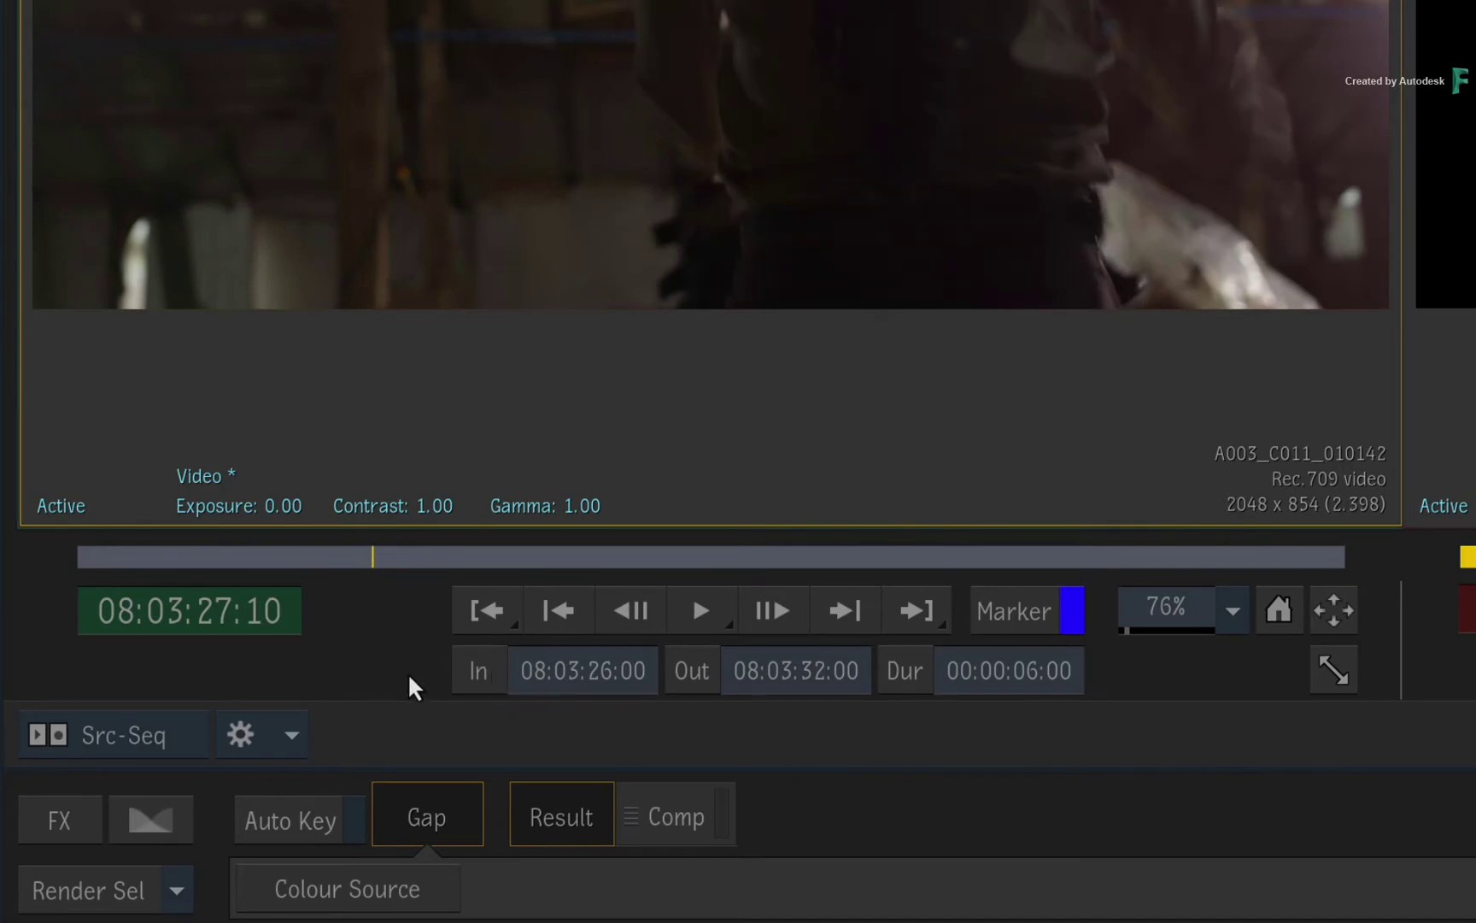
{"action": "left_click", "coordinate": [478, 670]}
{"action": "left_click_drag", "start_coordinate": [386, 560], "coordinate": [906, 581]}
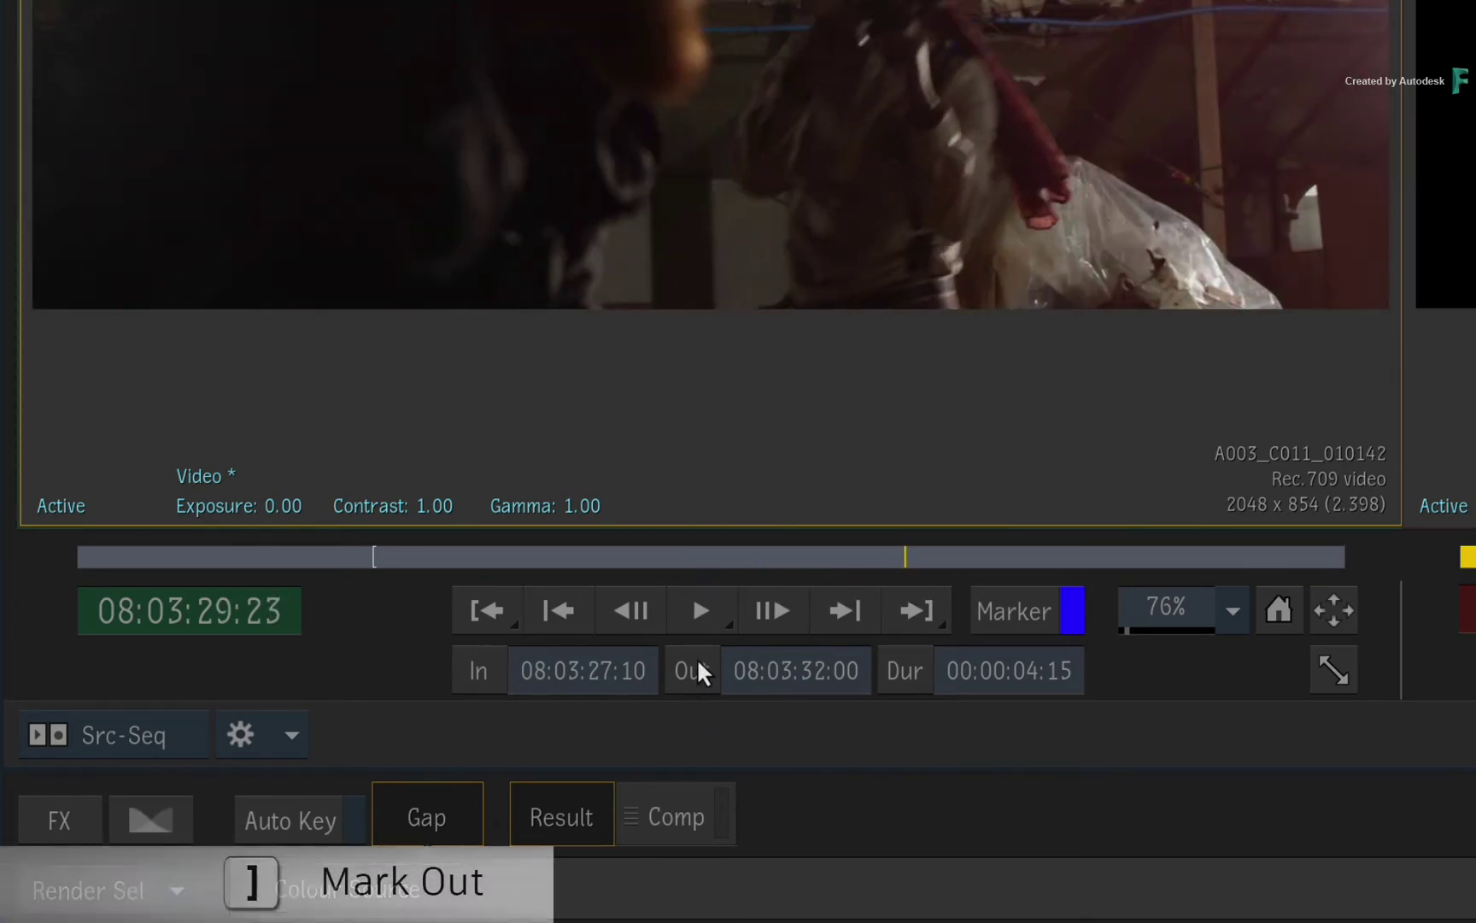
{"action": "left_click", "coordinate": [695, 666]}
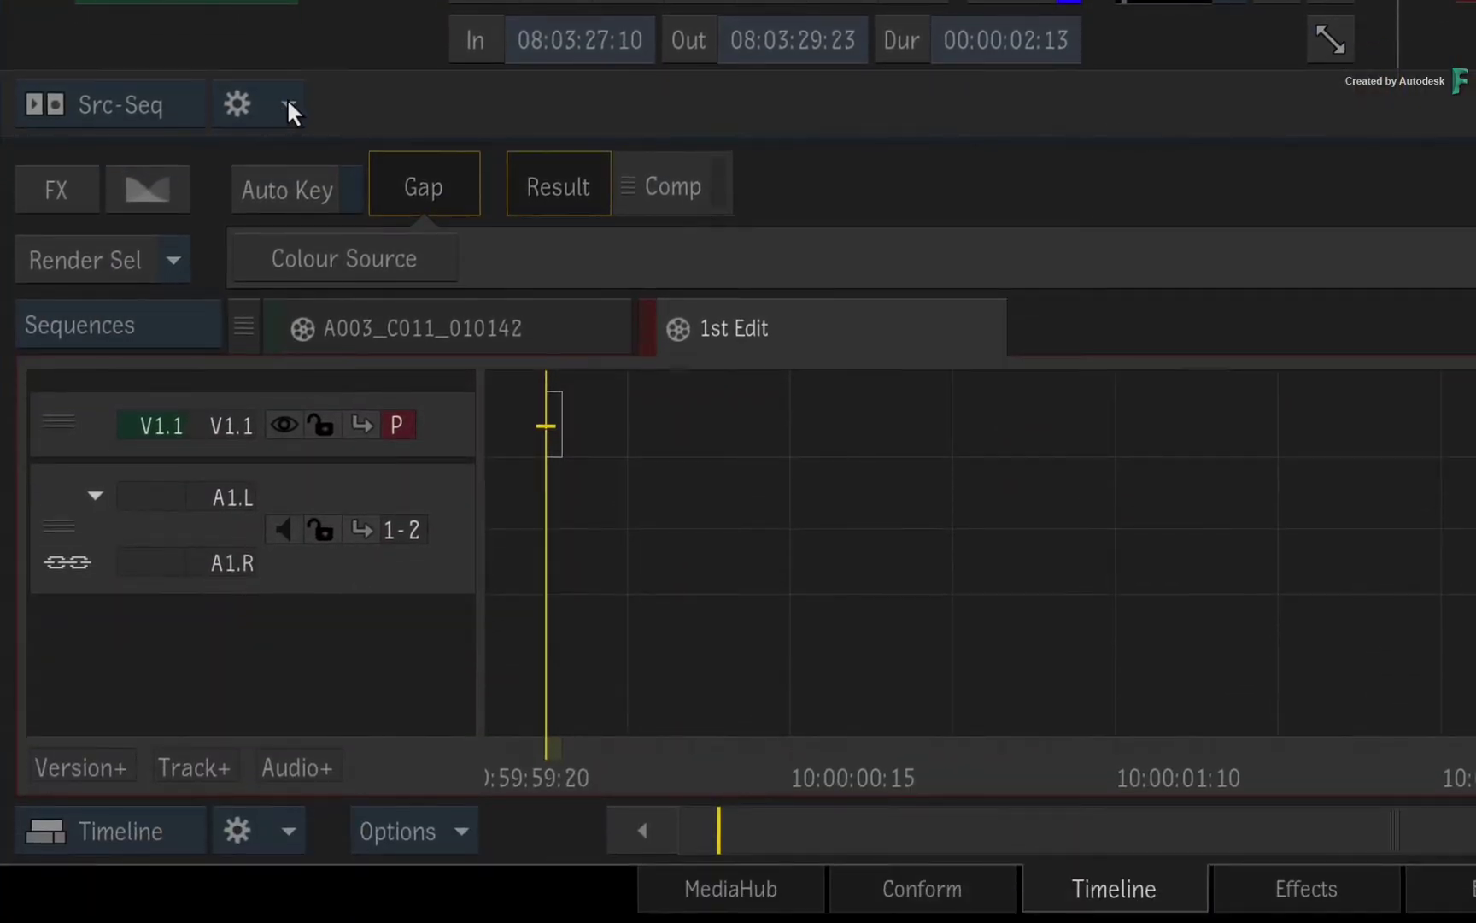
Bring up the clip actions menu and its Mark submenu
{"action": "left_click", "coordinate": [292, 734]}
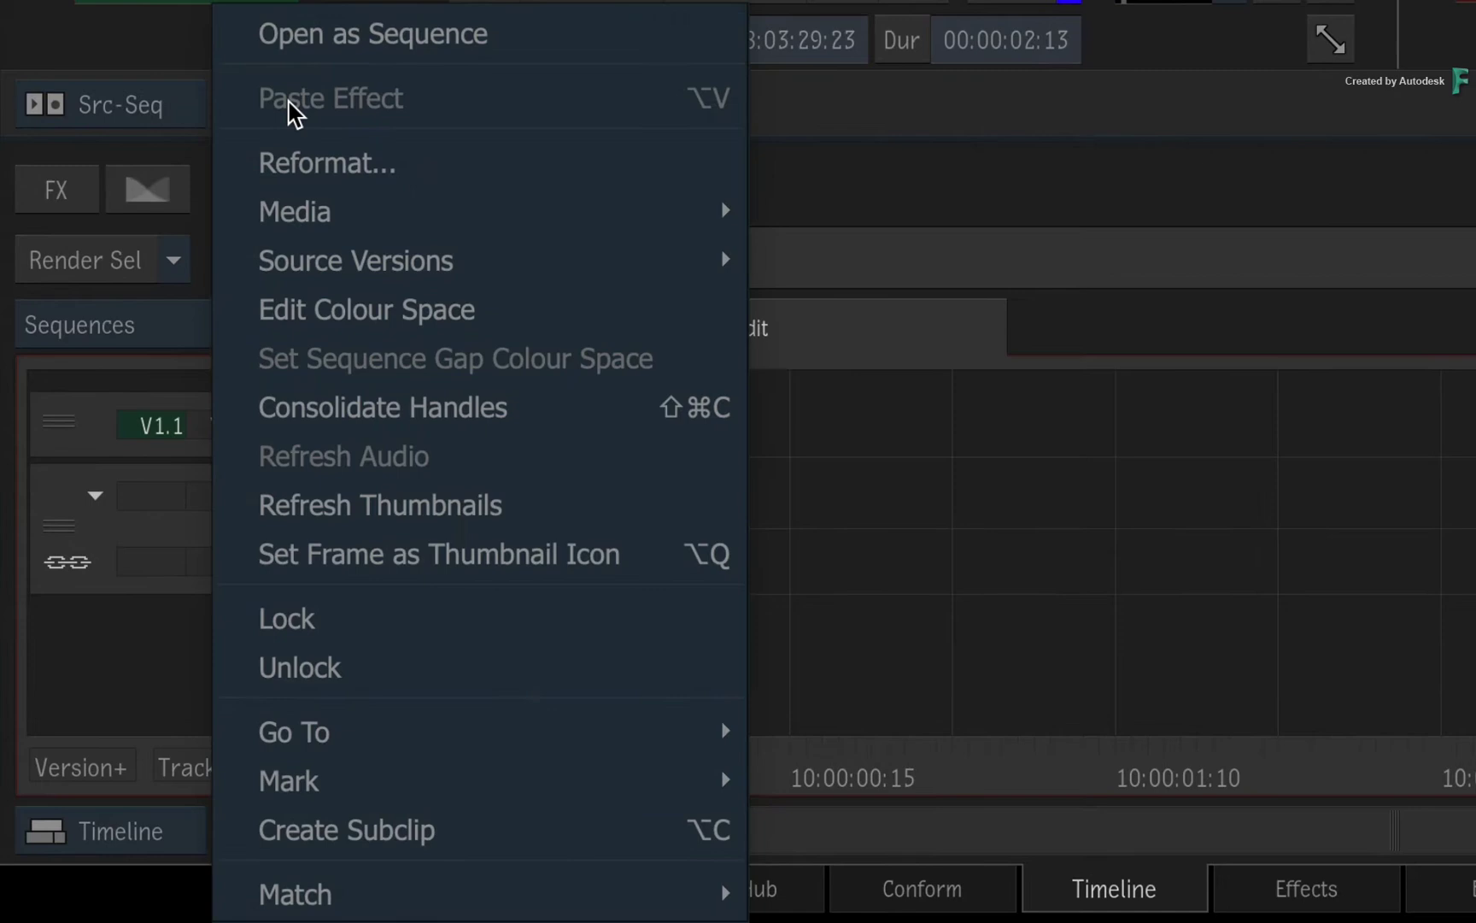
{"action": "mouse_move", "coordinate": [692, 781]}
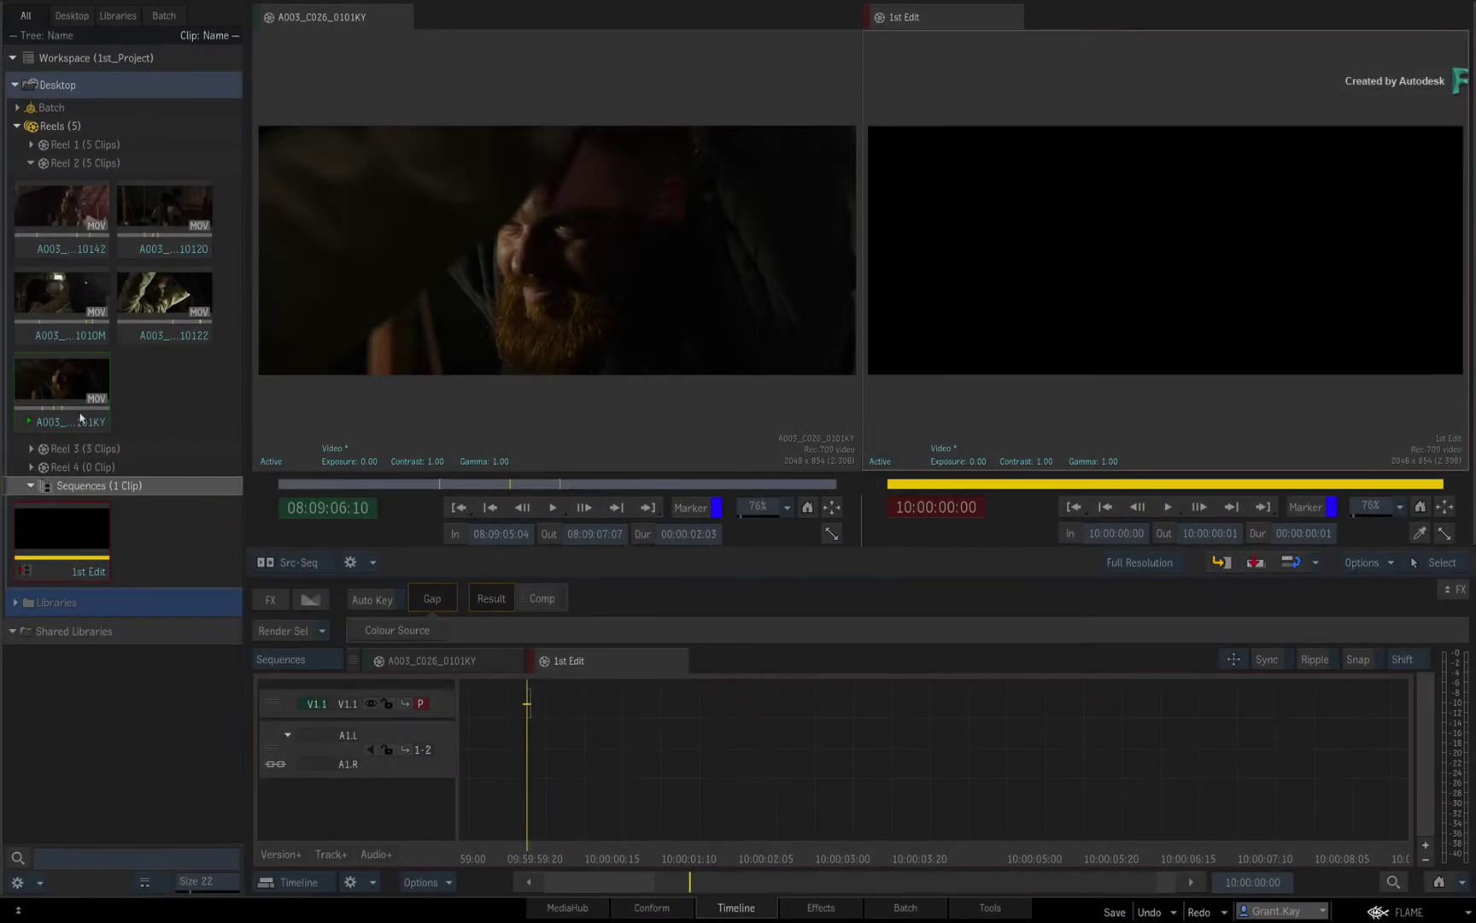
Drop the marked A003_C011_010142 onto V1.1 at 10:00:00:00 and play back 1st Edit
{"action": "left_click", "coordinate": [66, 382]}
{"action": "left_click", "coordinate": [162, 312]}
{"action": "key", "text": "Up"}
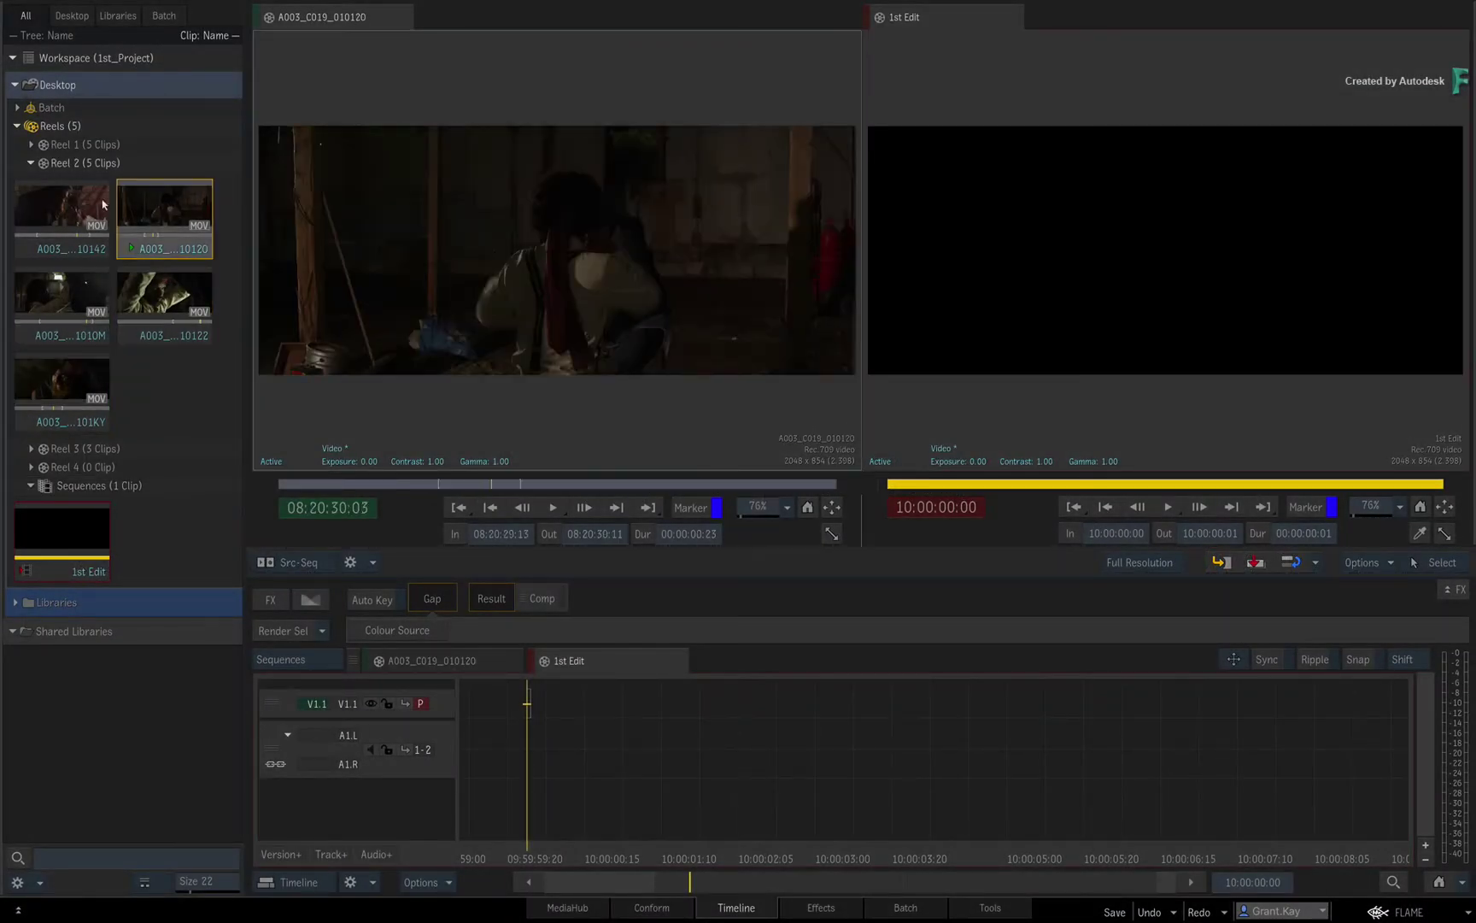
{"action": "left_click", "coordinate": [47, 204]}
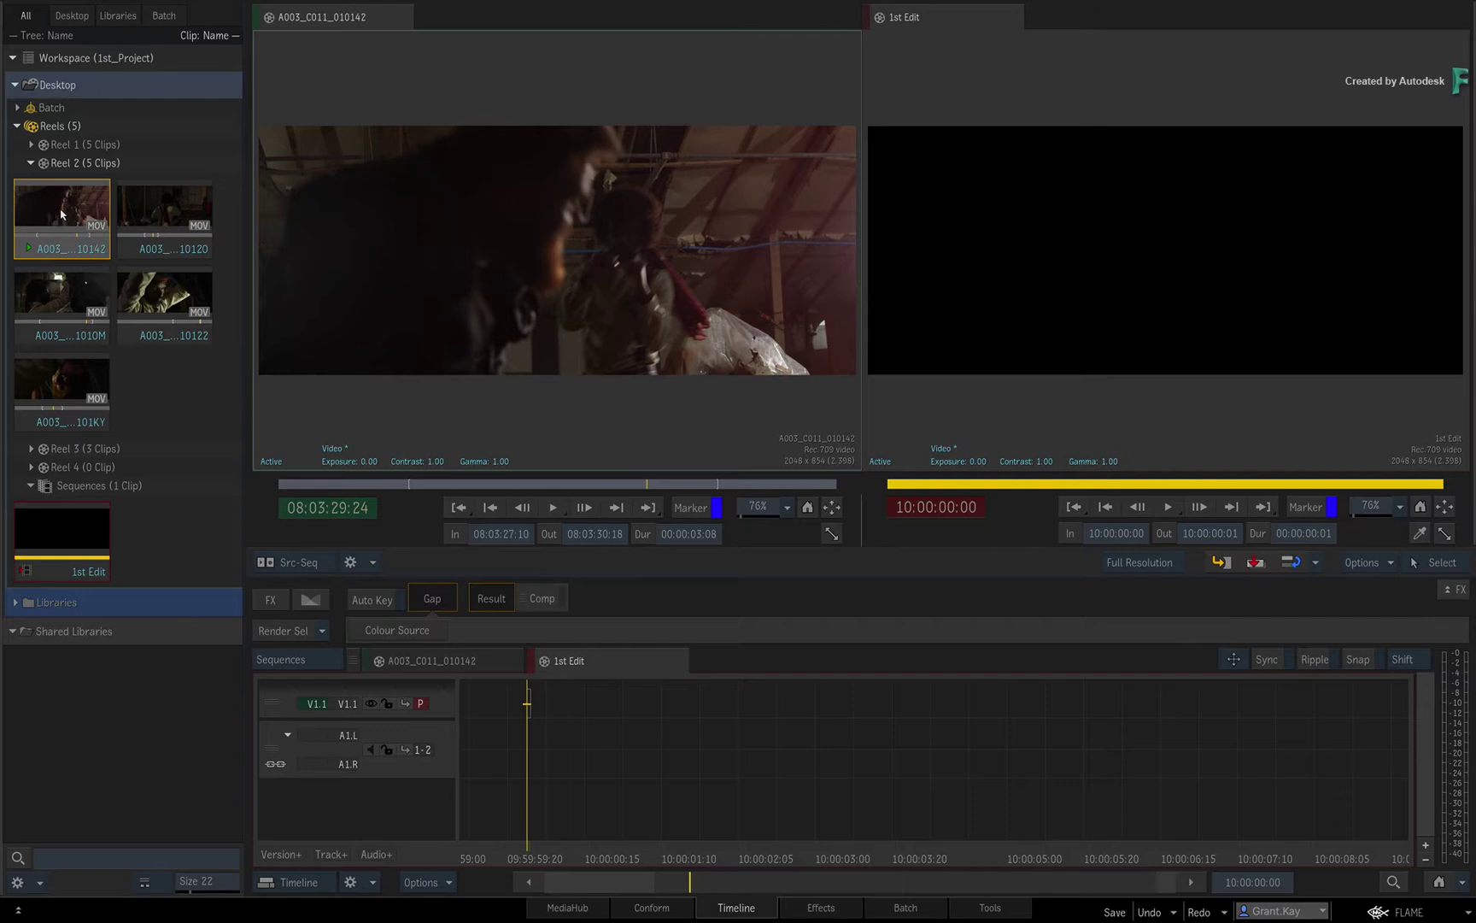
{"action": "left_click_drag", "start_coordinate": [57, 210], "coordinate": [530, 705]}
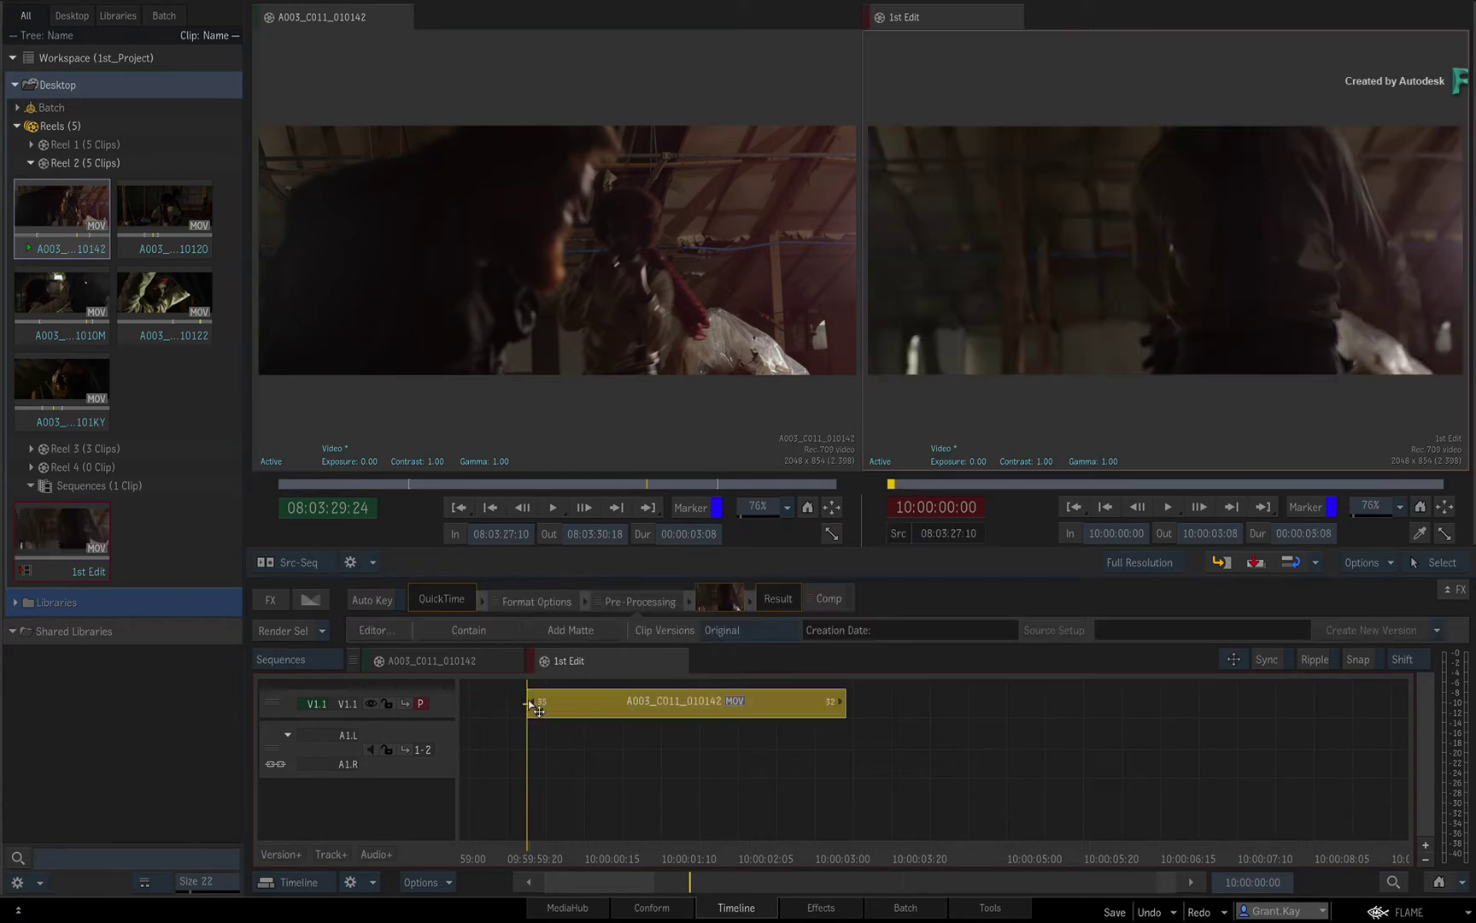
{"action": "key", "text": "space"}
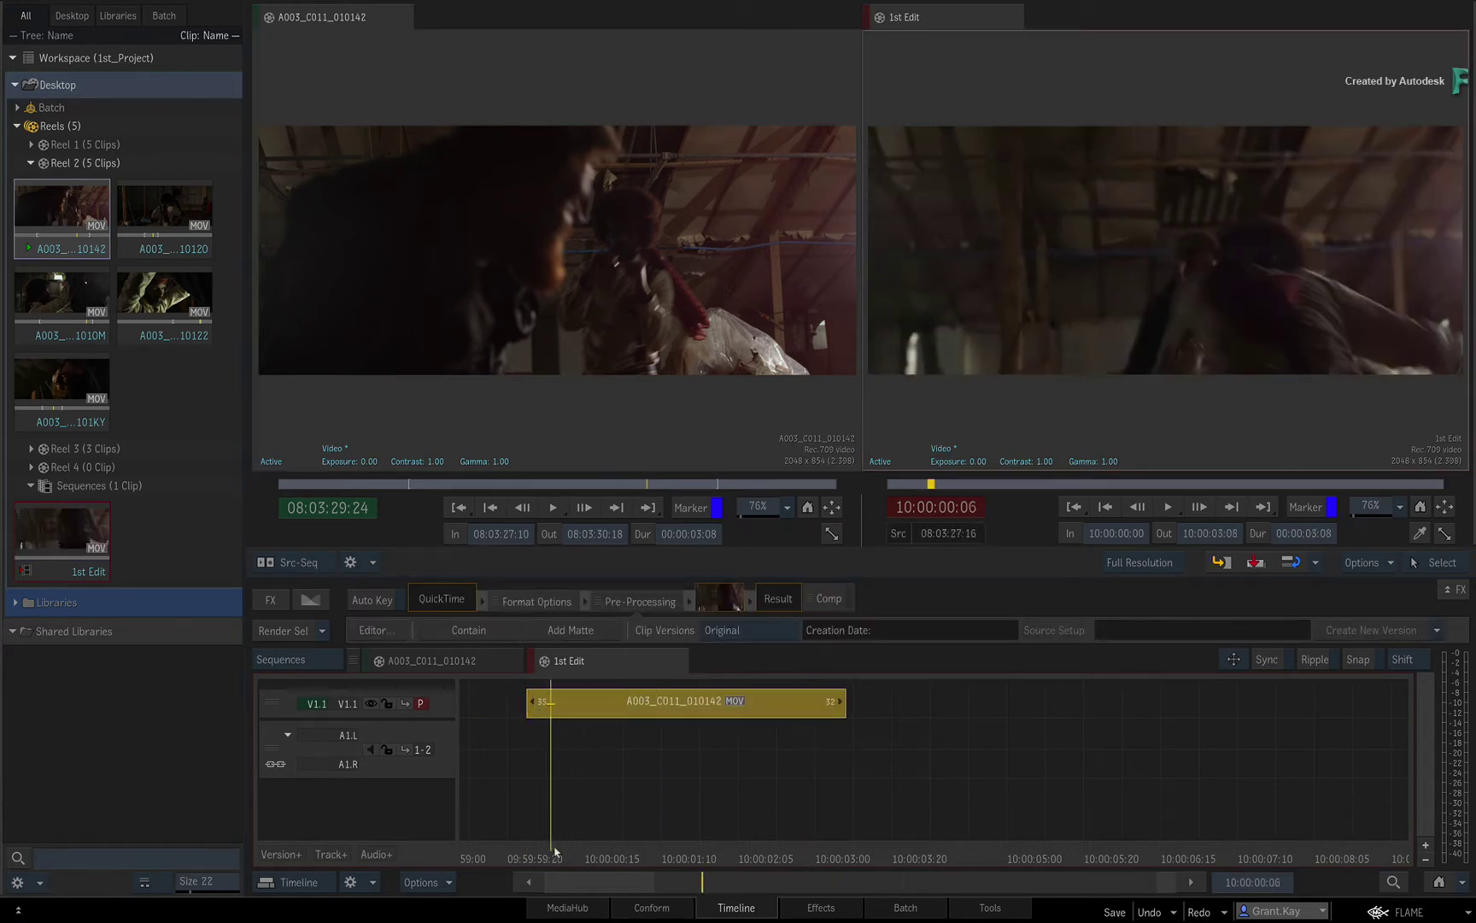
{"action": "left_click", "coordinate": [823, 828]}
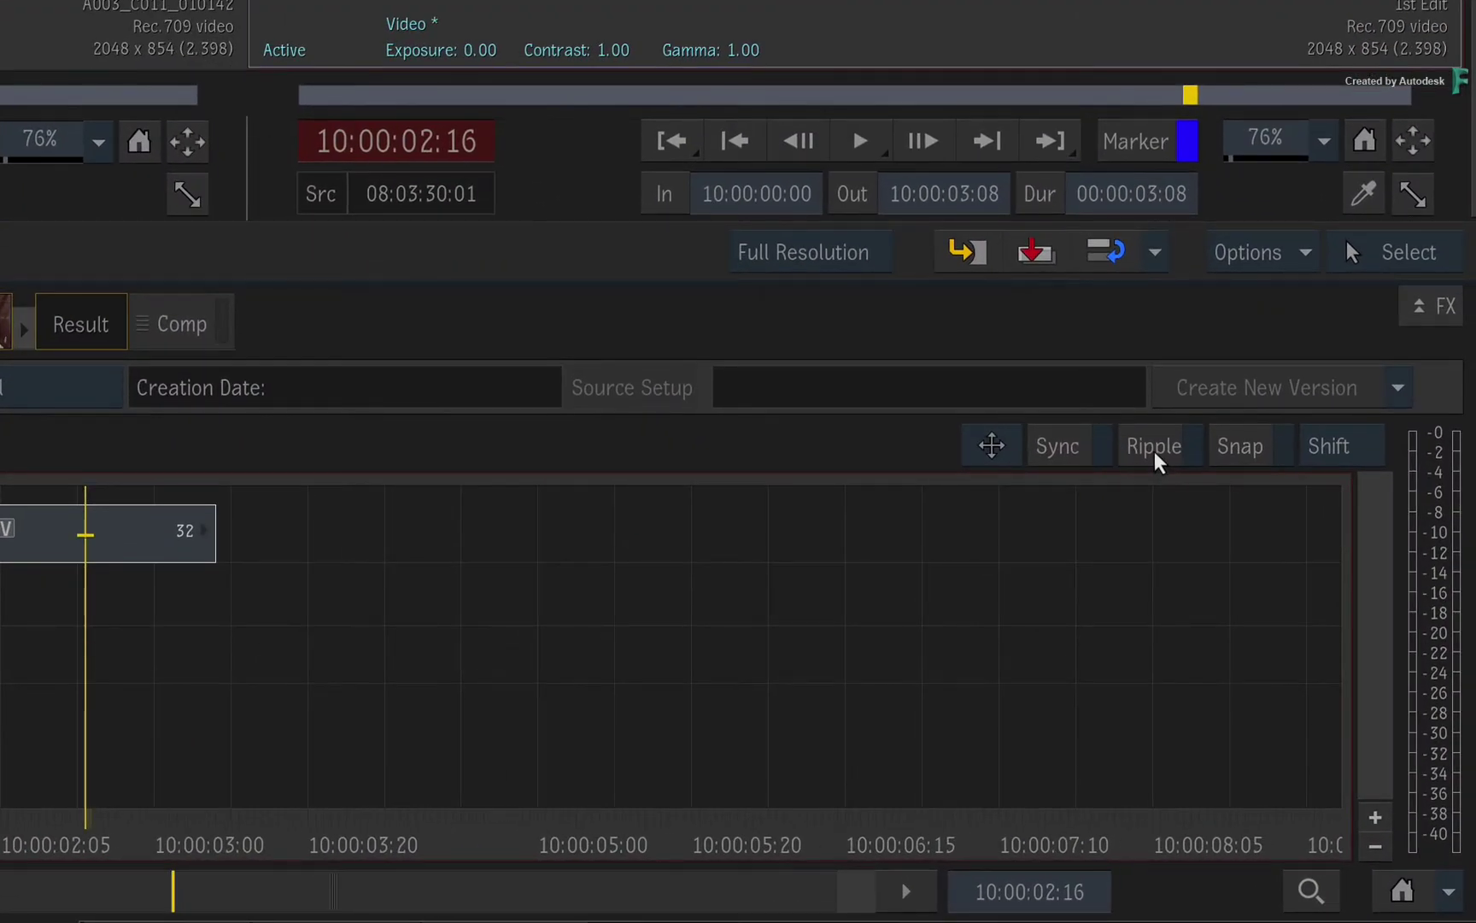
With ripple and snapping off, place A003_C024_01010M on V1 right after the first clip
{"action": "left_click", "coordinate": [1157, 453]}
{"action": "left_click", "coordinate": [1239, 451]}
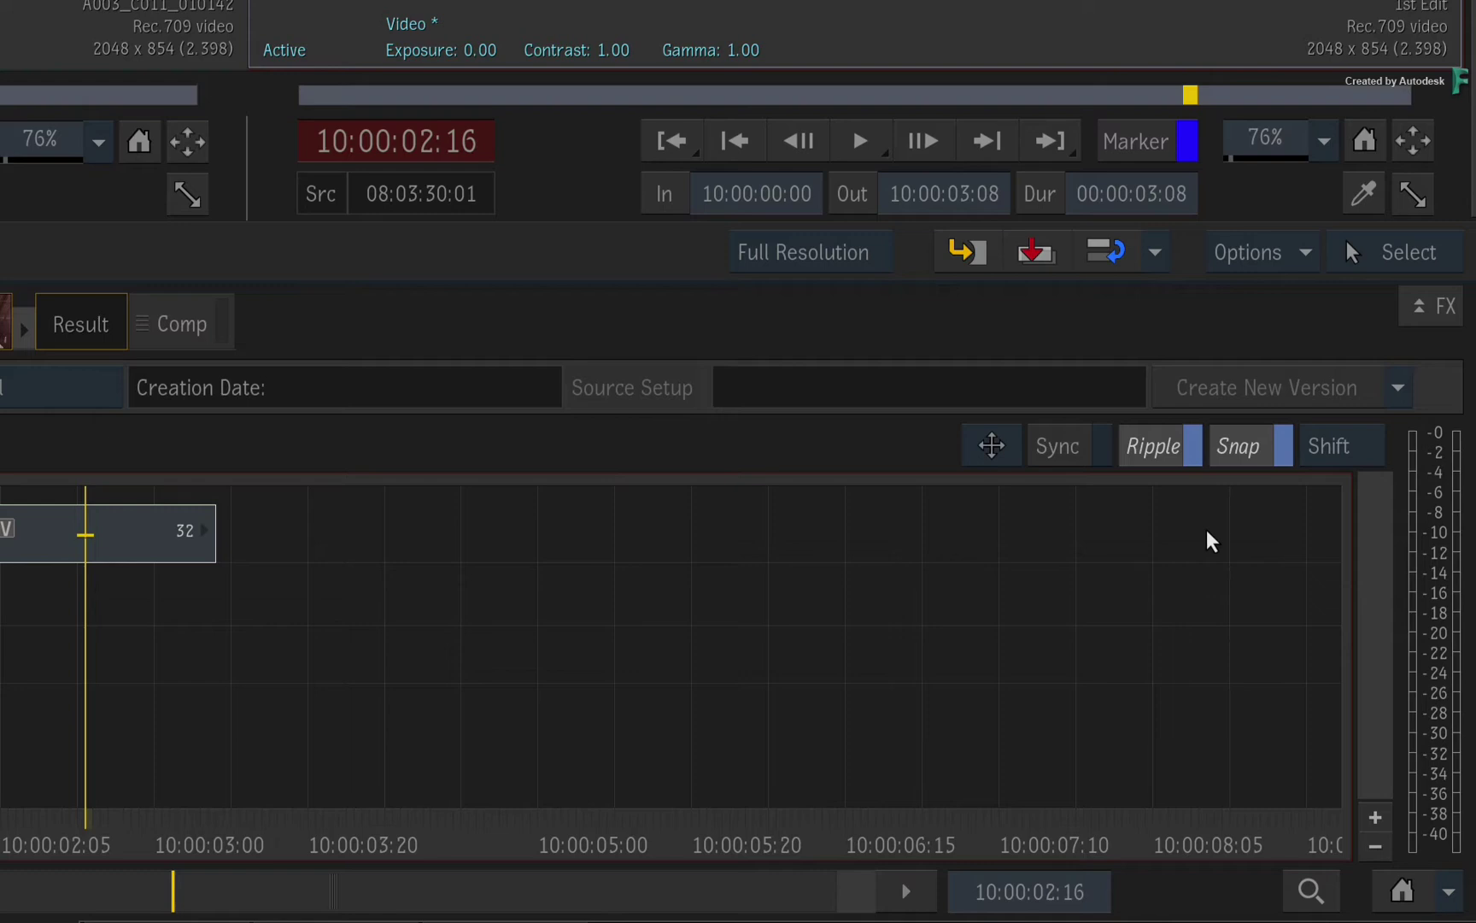
{"action": "left_click", "coordinate": [1248, 443]}
{"action": "left_click", "coordinate": [1159, 449]}
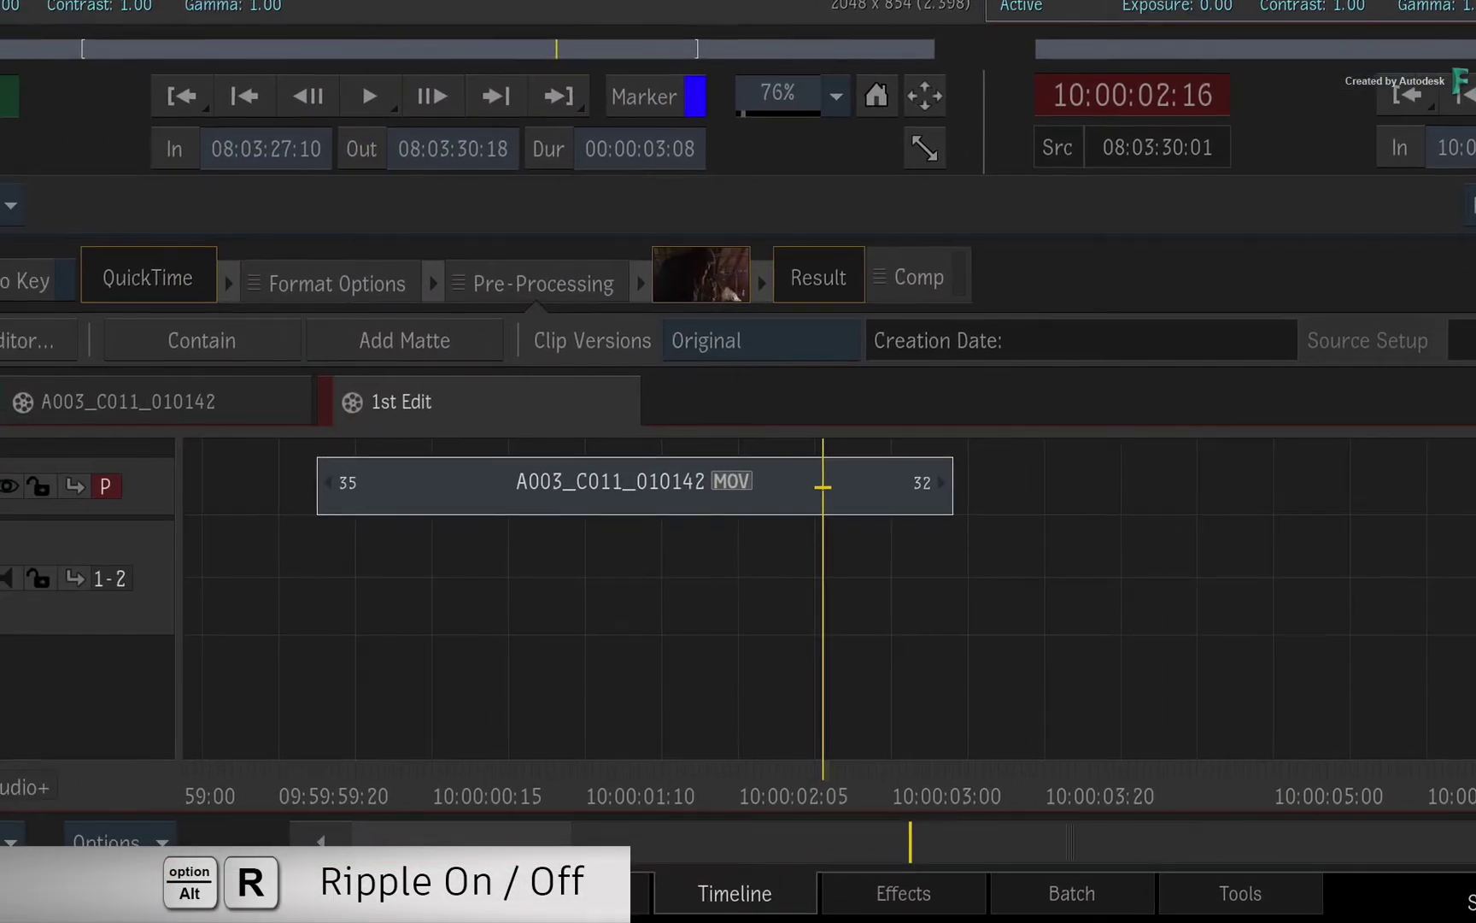
{"action": "left_click_drag", "start_coordinate": [444, 171], "coordinate": [826, 481]}
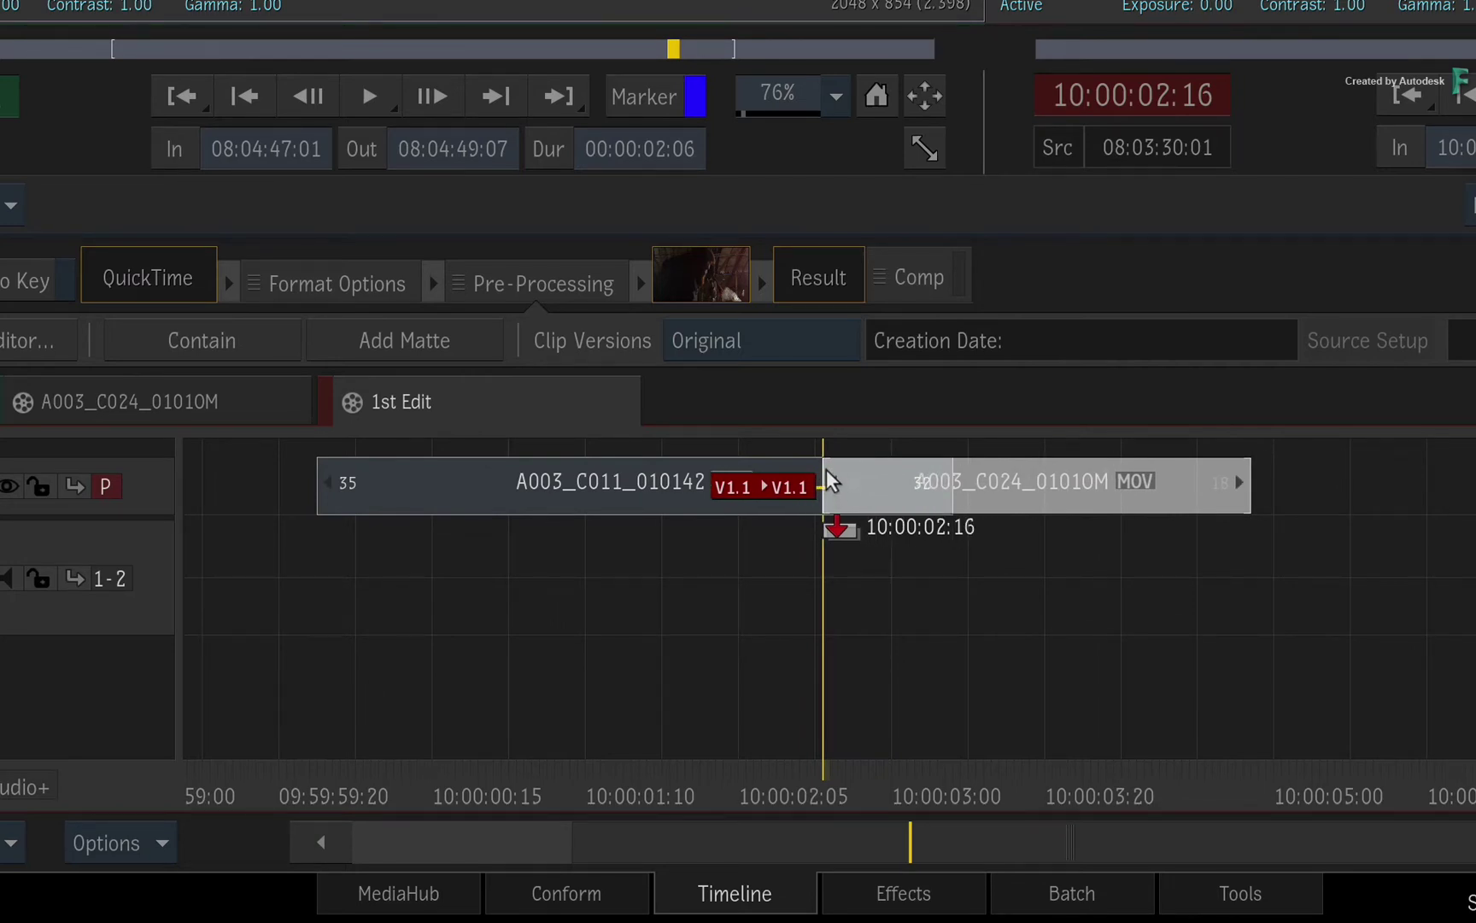
{"action": "left_click_drag", "start_coordinate": [827, 481], "coordinate": [809, 484]}
With Ripple on, insert A003_C019_010120 at 10:00:02:16, pushing A003_C024_01010M later
{"action": "key", "text": "alt+r"}
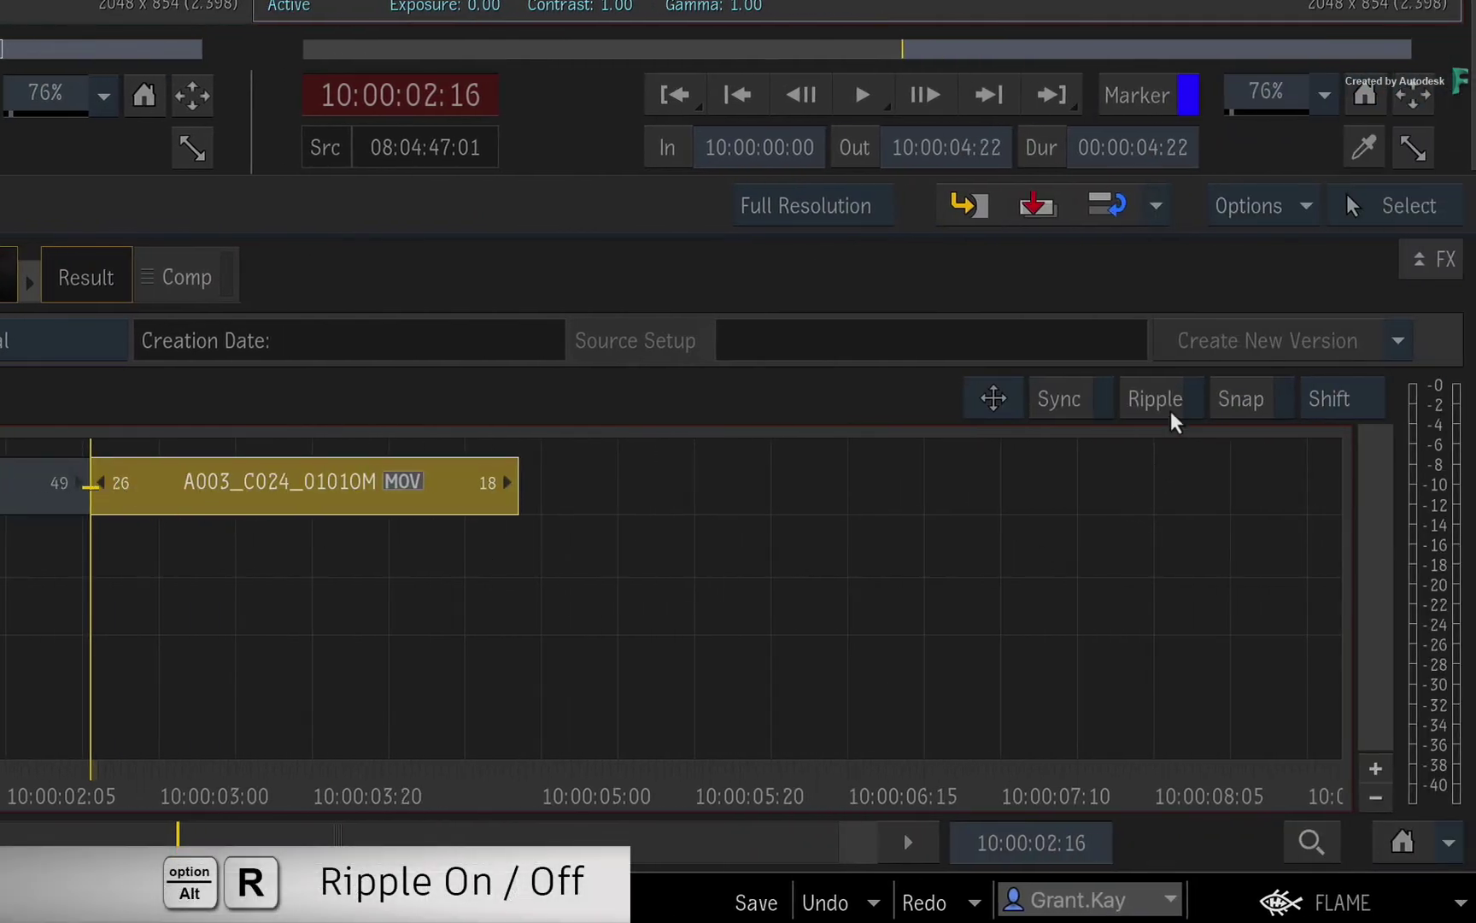
{"action": "left_click", "coordinate": [1174, 403]}
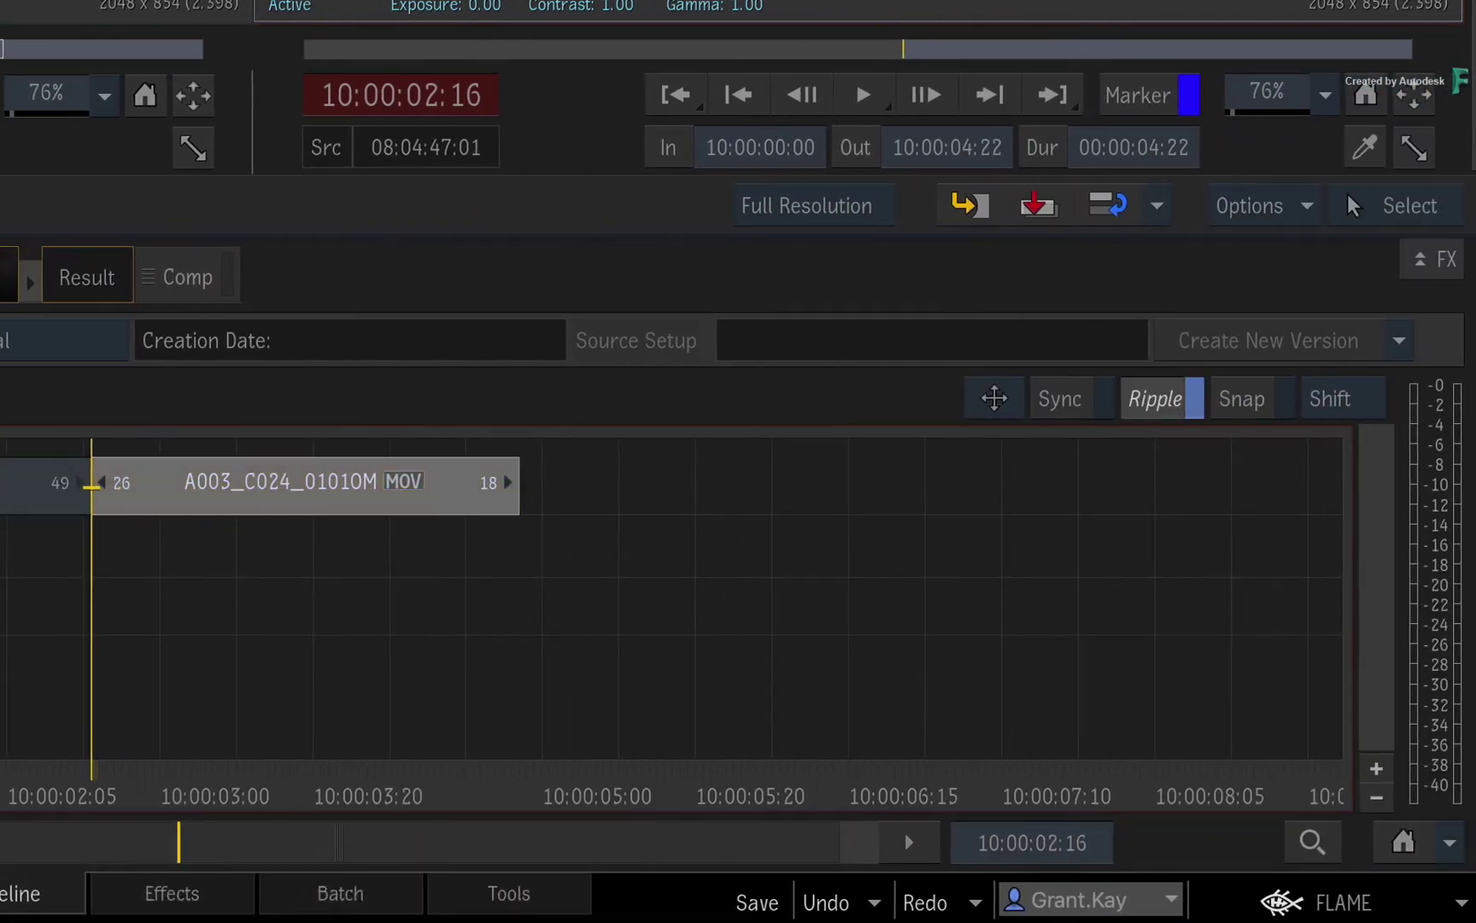
{"action": "mouse_move", "coordinate": [826, 484]}
{"action": "left_mouse_down"}
{"action": "mouse_move", "coordinate": [866, 486]}
{"action": "mouse_move", "coordinate": [824, 493]}
{"action": "left_mouse_up"}
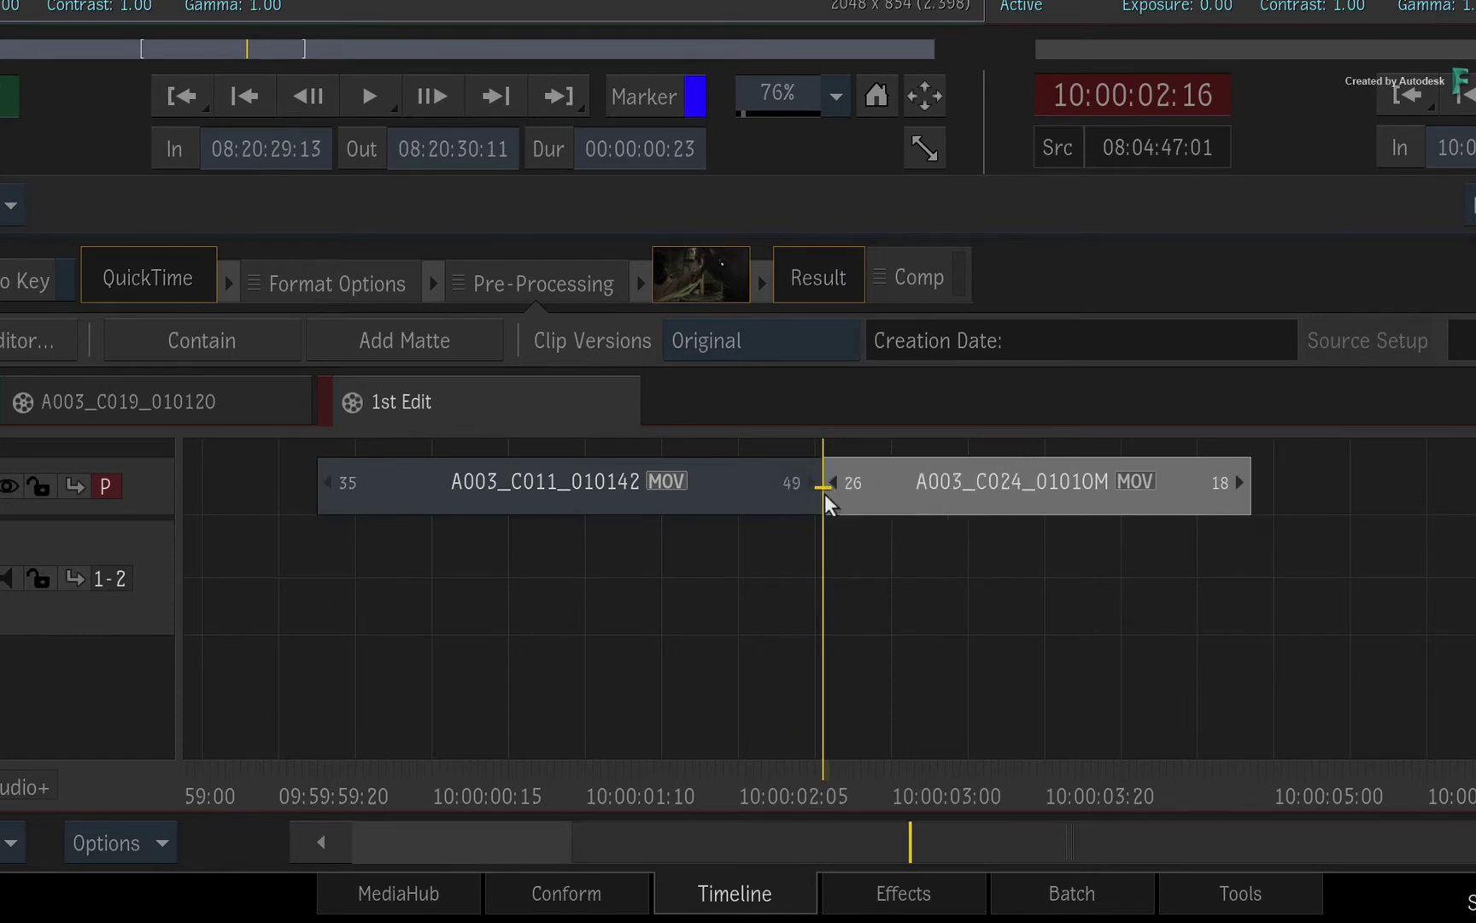
{"action": "left_click", "coordinate": [872, 705]}
Review the cuts, then add A003_C025_010122 to the sequence end and undo it
{"action": "left_click_drag", "start_coordinate": [830, 775], "coordinate": [998, 778]}
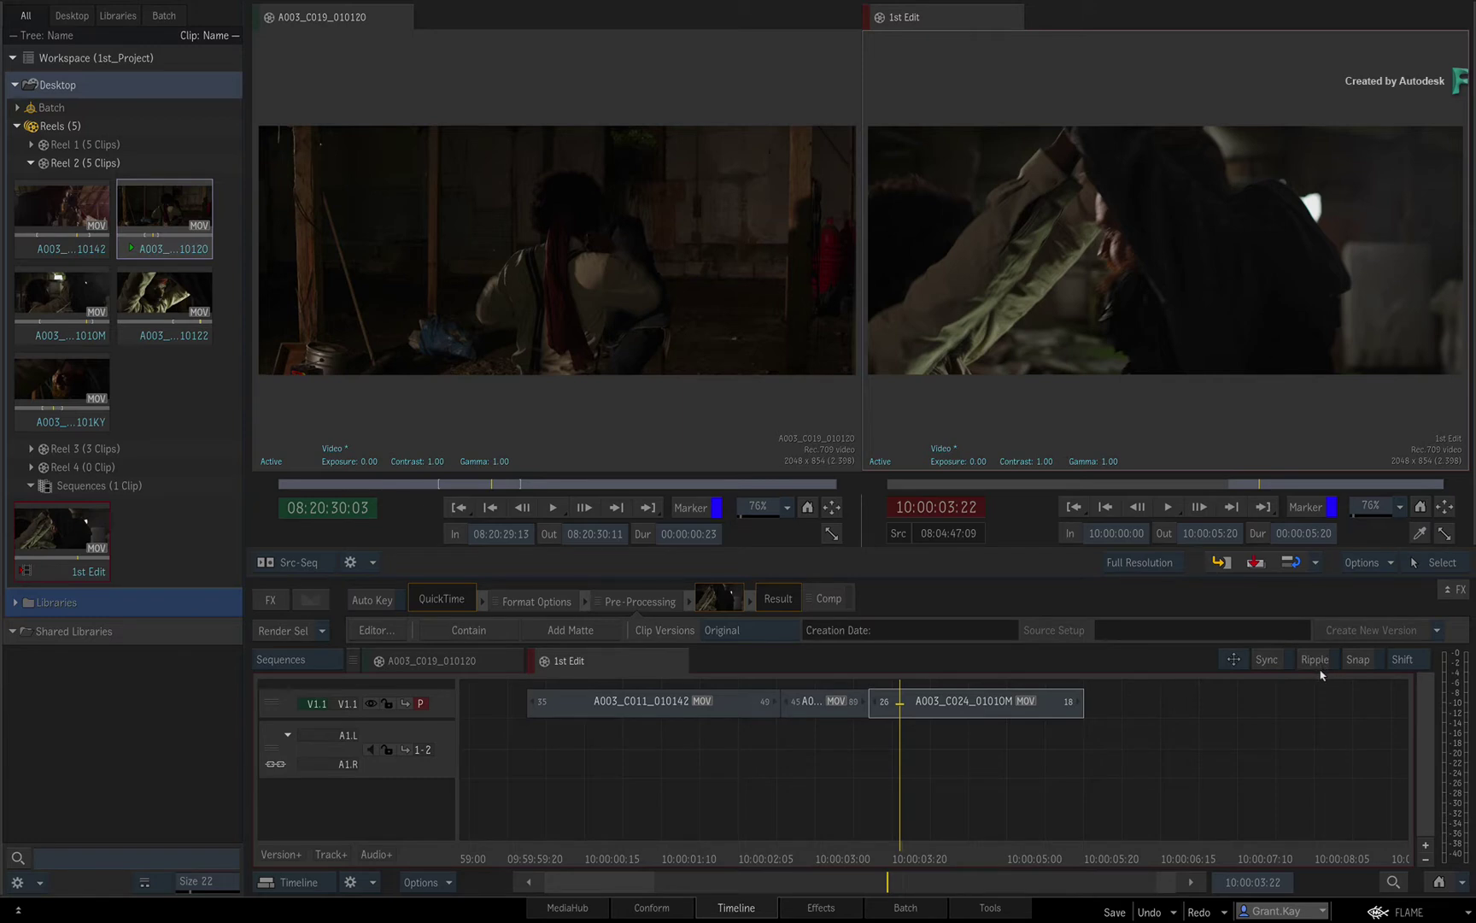
{"action": "mouse_move", "coordinate": [147, 295]}
{"action": "left_mouse_down"}
{"action": "mouse_move", "coordinate": [511, 702]}
{"action": "mouse_move", "coordinate": [1183, 702]}
{"action": "mouse_move", "coordinate": [1155, 714]}
{"action": "left_mouse_up"}
{"action": "key", "text": "alt+w"}
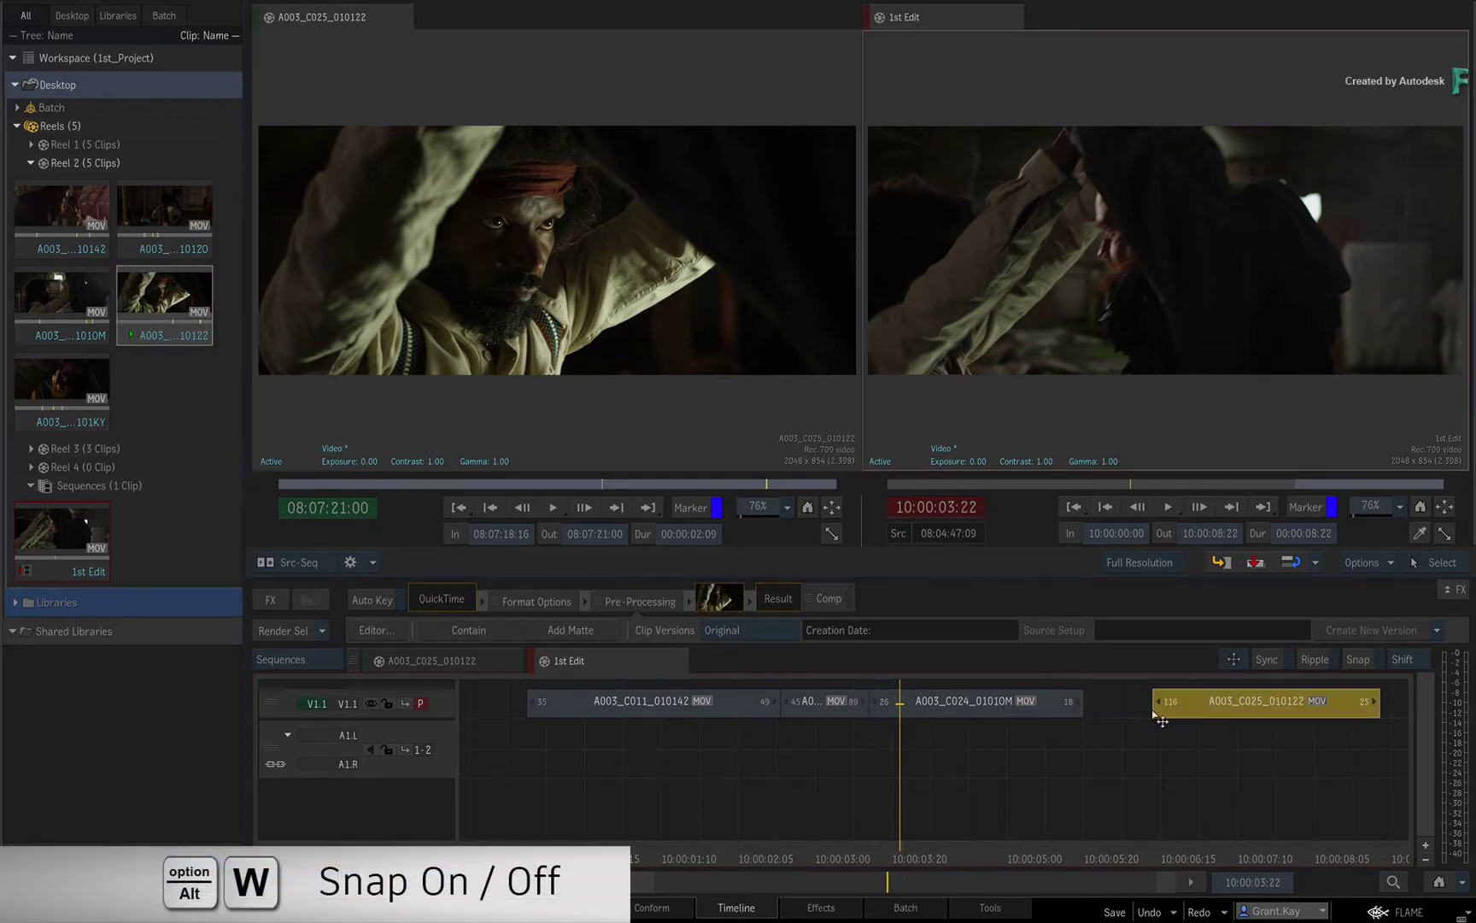
{"action": "key", "text": "ctrl+z"}
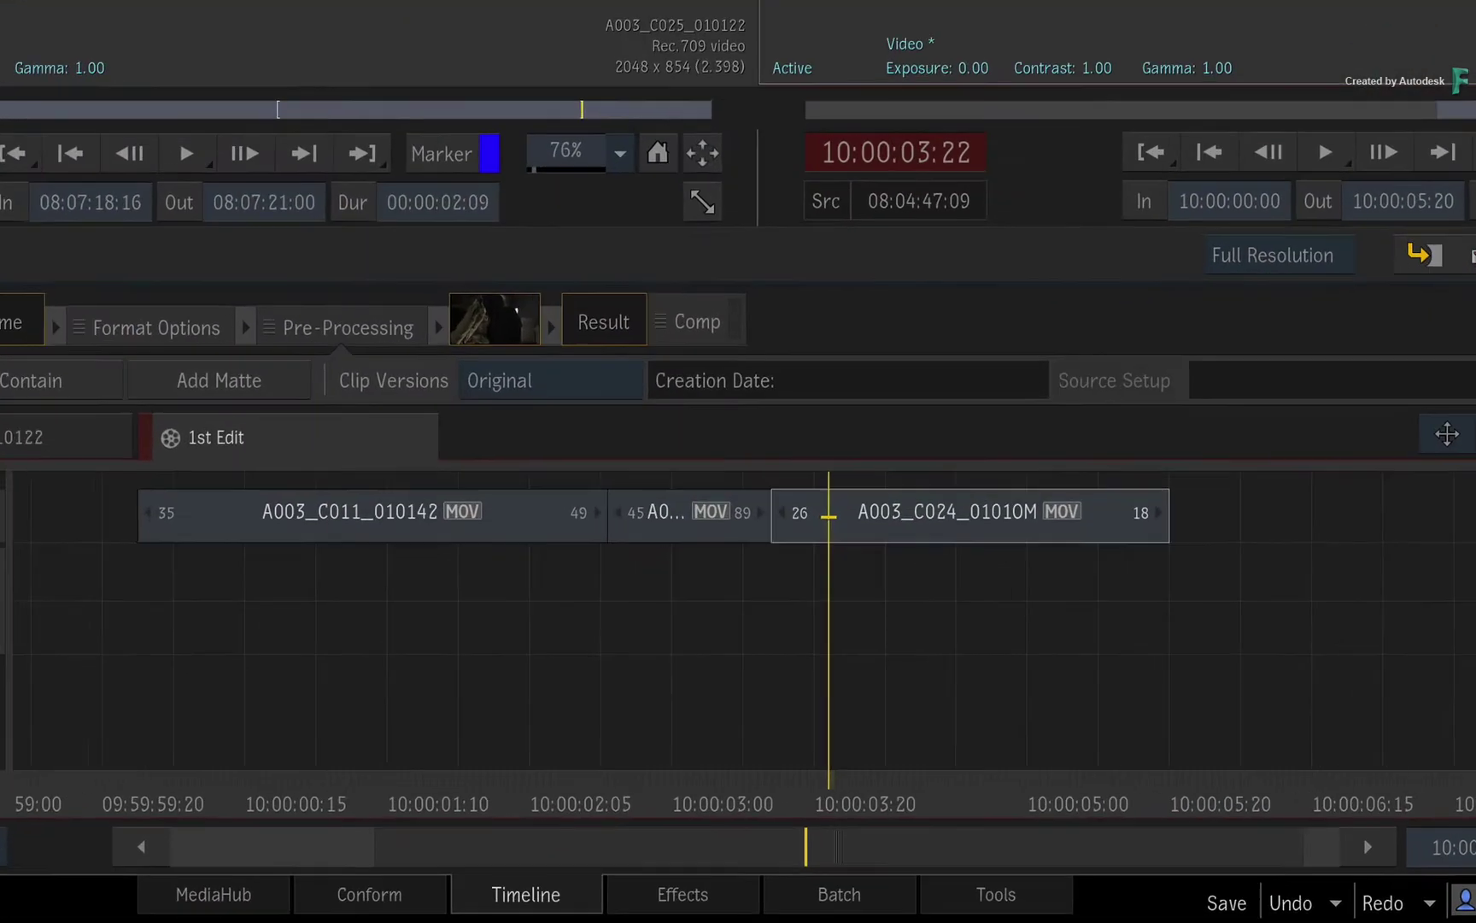
Try inserting A003_C025_010122 at 10:00:04:00 and the loaded source clip at 10:00:03:22
{"action": "left_click_drag", "start_coordinate": [165, 290], "coordinate": [770, 696]}
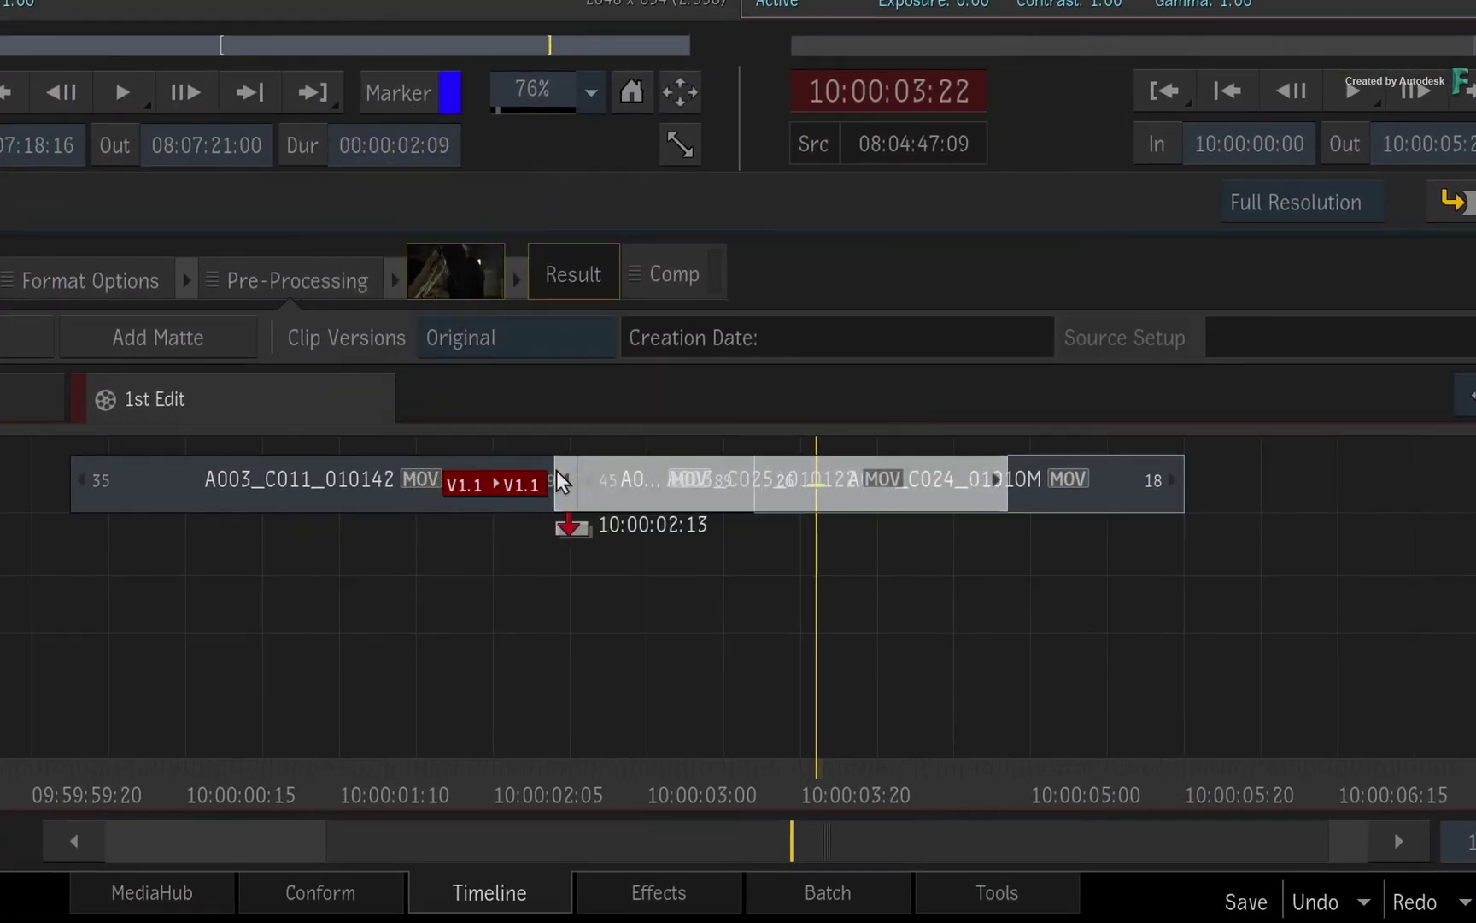
{"action": "left_click_drag", "start_coordinate": [556, 469], "coordinate": [1186, 485]}
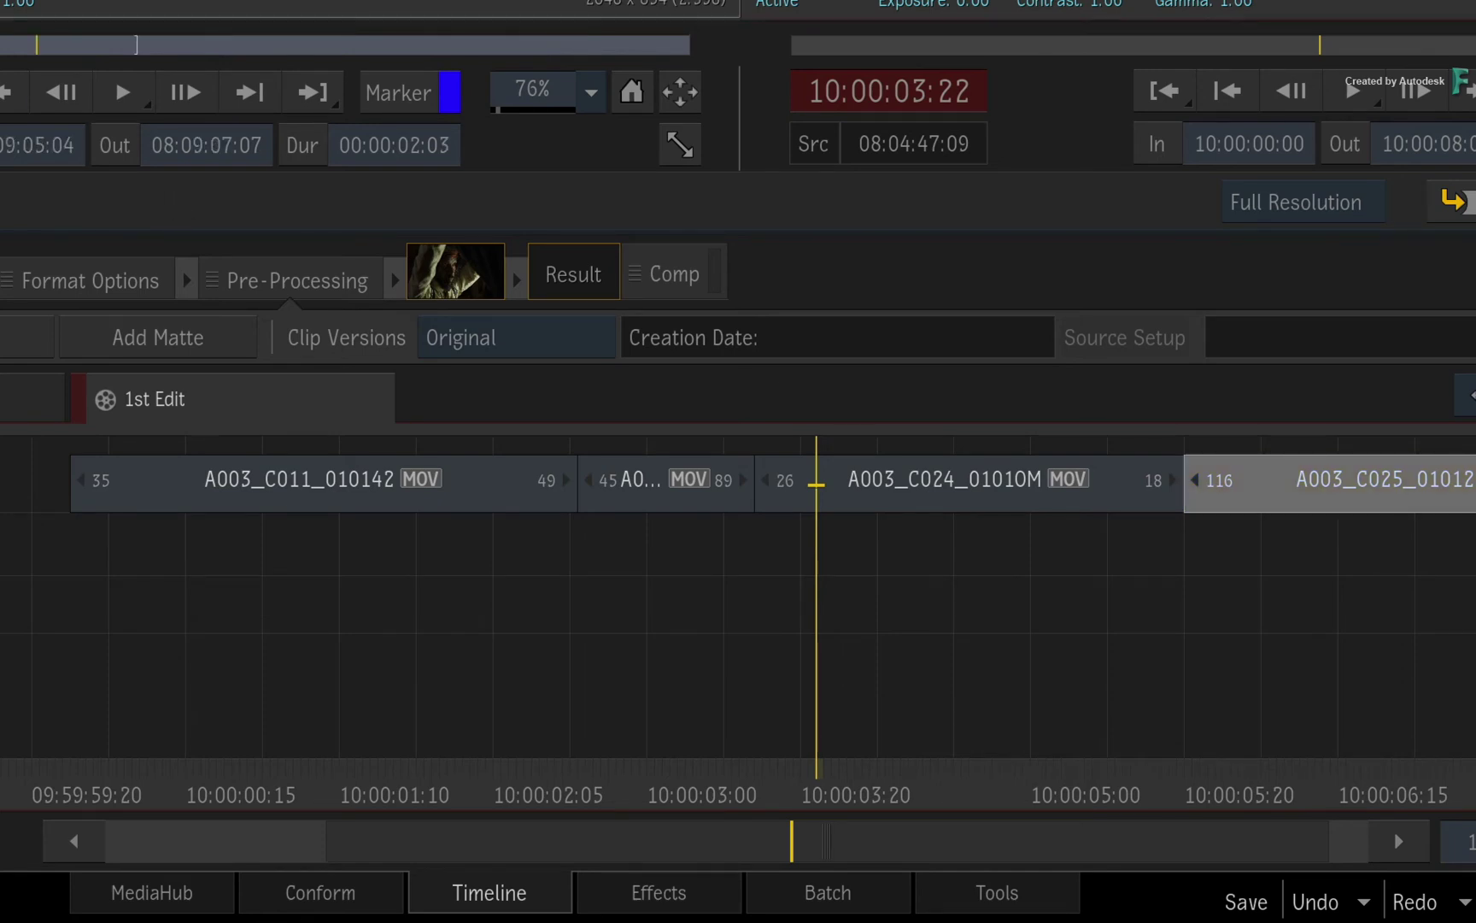
{"action": "left_click_drag", "start_coordinate": [456, 270], "coordinate": [804, 483]}
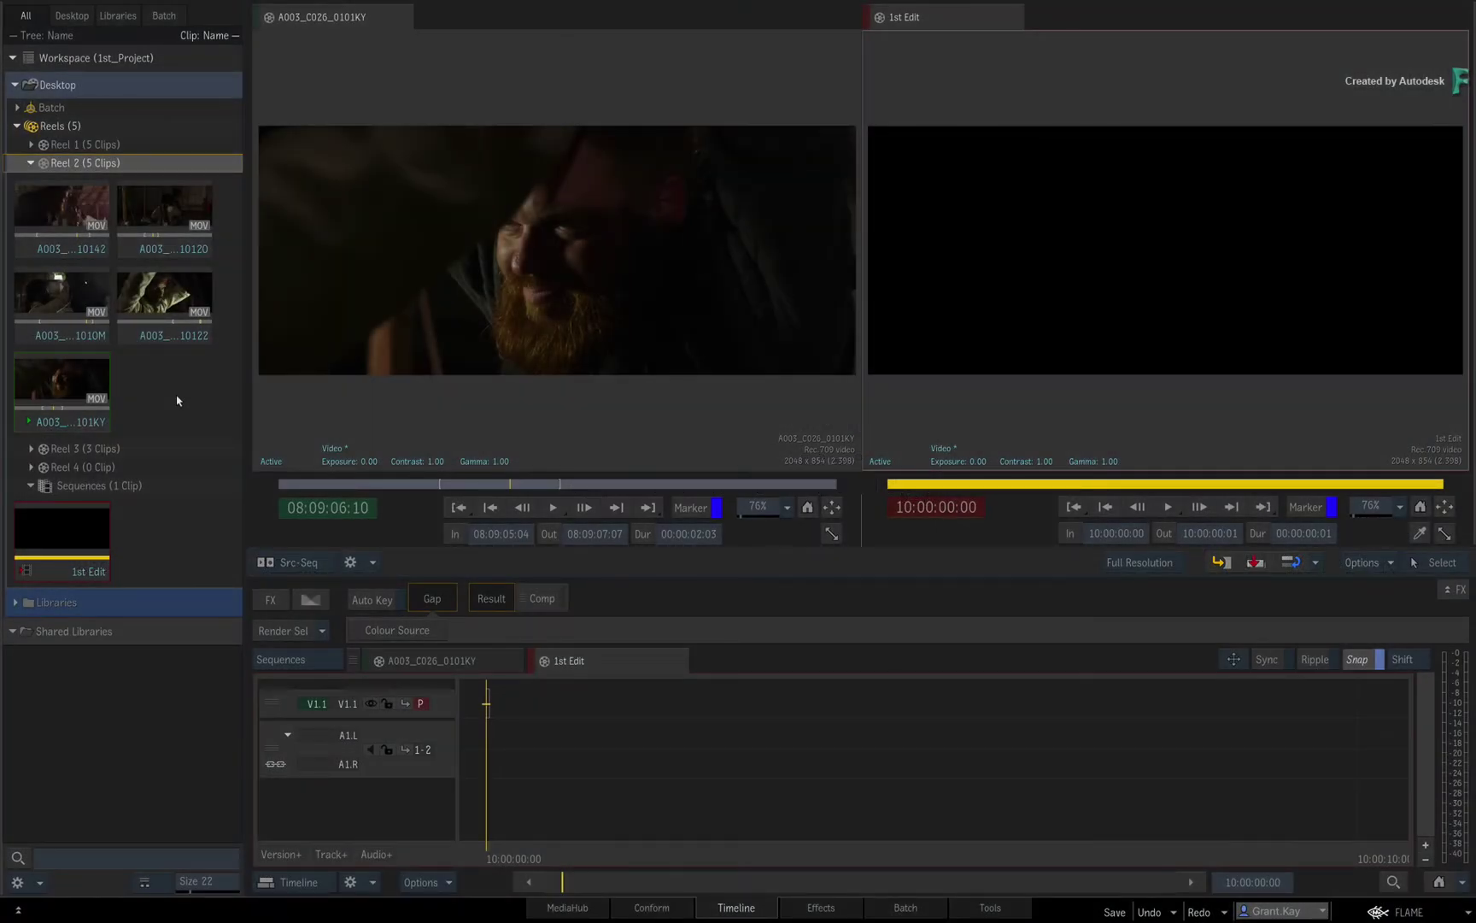
Set the edit mode to Append Edit and append A003_C011_010142 as the first shot
{"action": "left_click", "coordinate": [92, 223]}
{"action": "left_click", "coordinate": [147, 221]}
{"action": "left_click", "coordinate": [162, 300]}
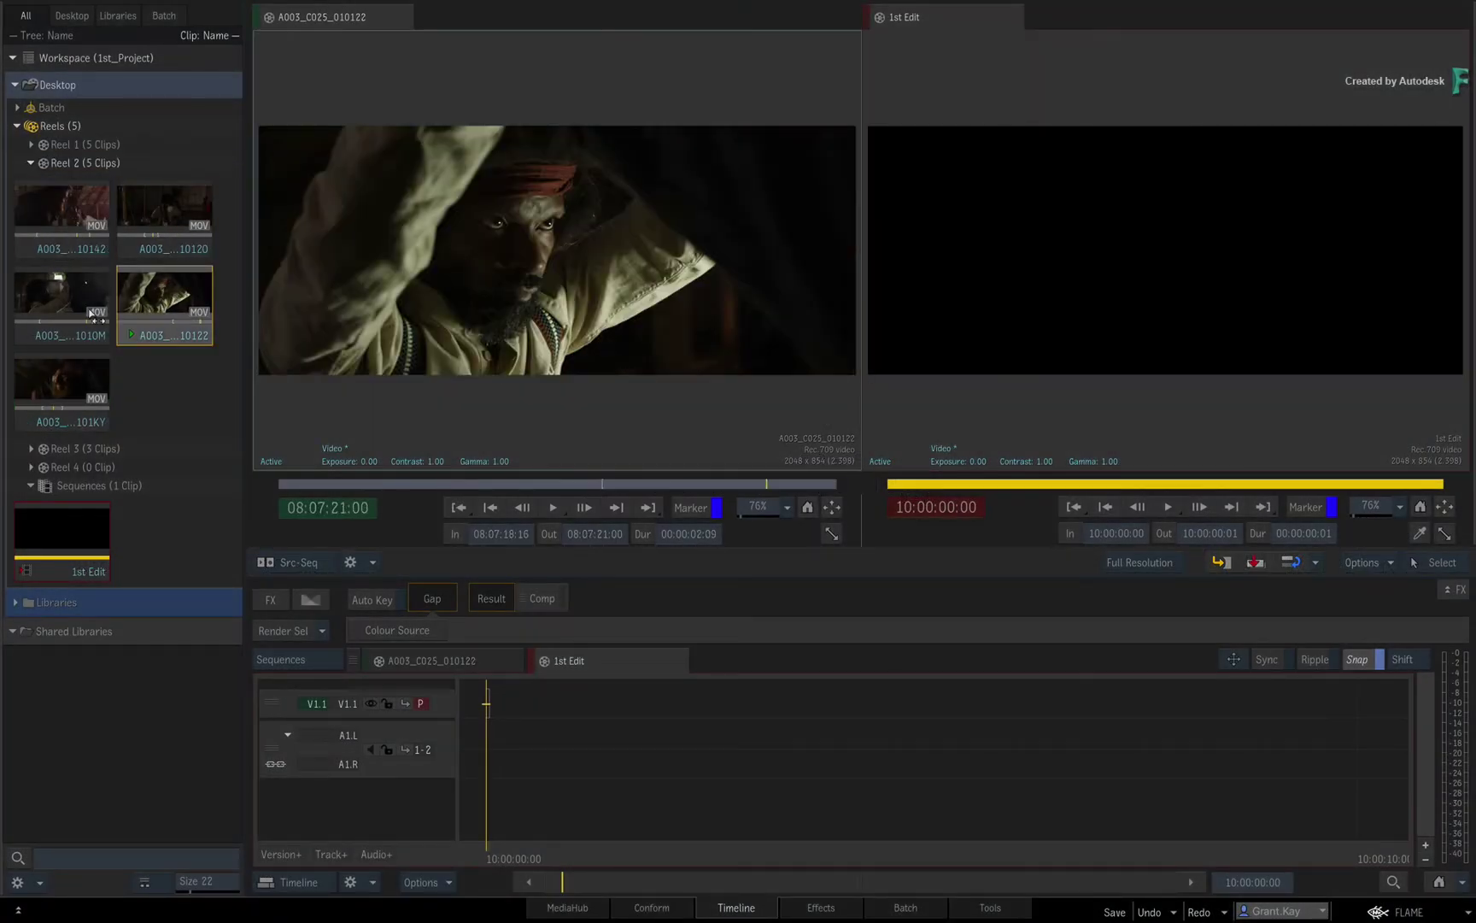
{"action": "left_click", "coordinate": [60, 299]}
{"action": "left_click", "coordinate": [162, 297]}
{"action": "left_click", "coordinate": [164, 211]}
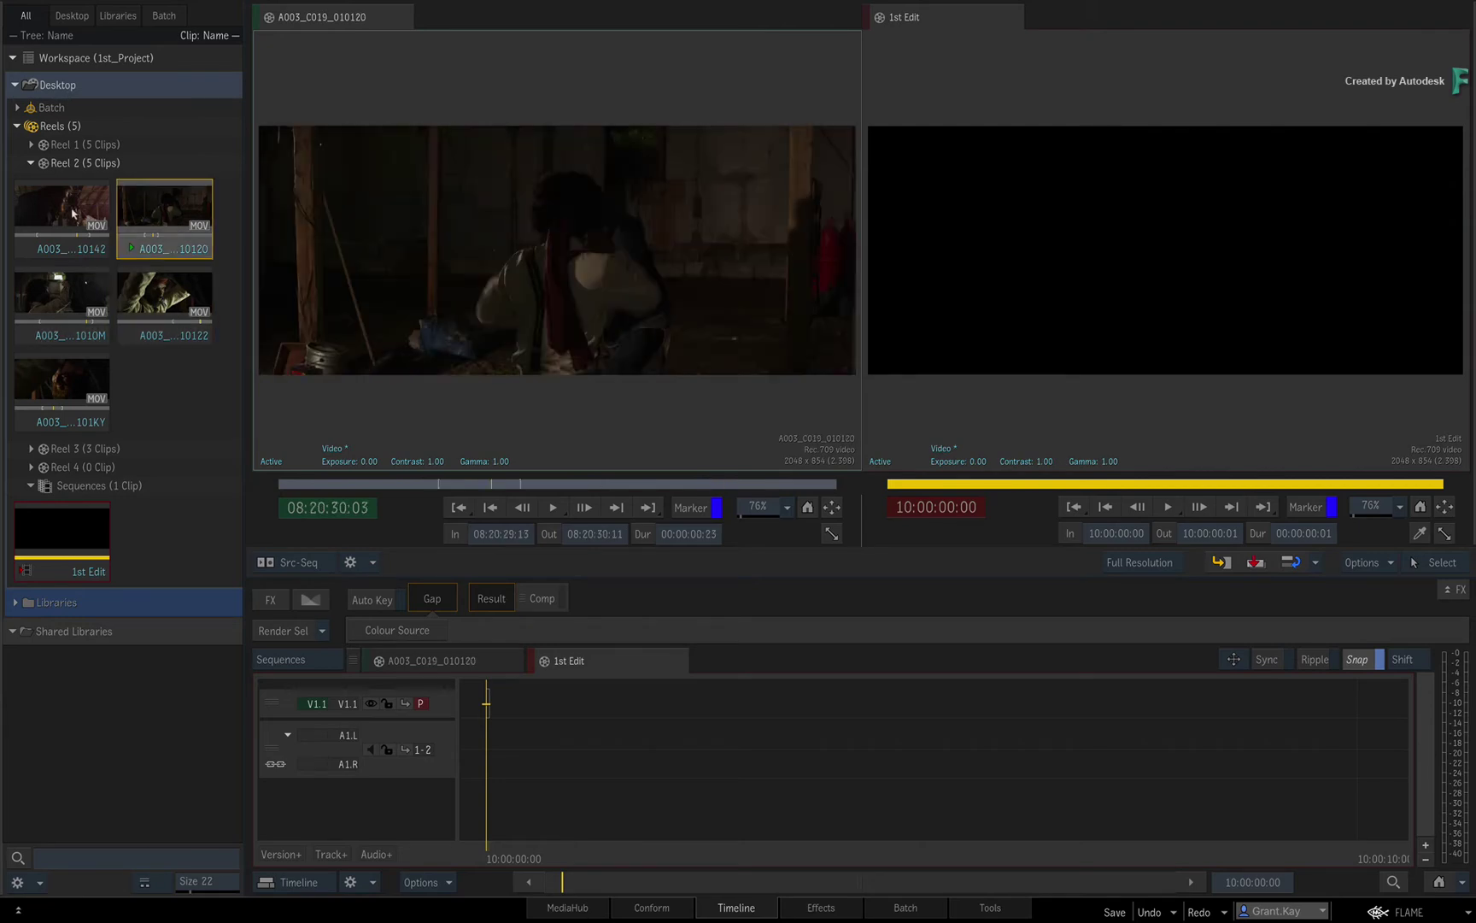
{"action": "left_click", "coordinate": [72, 213]}
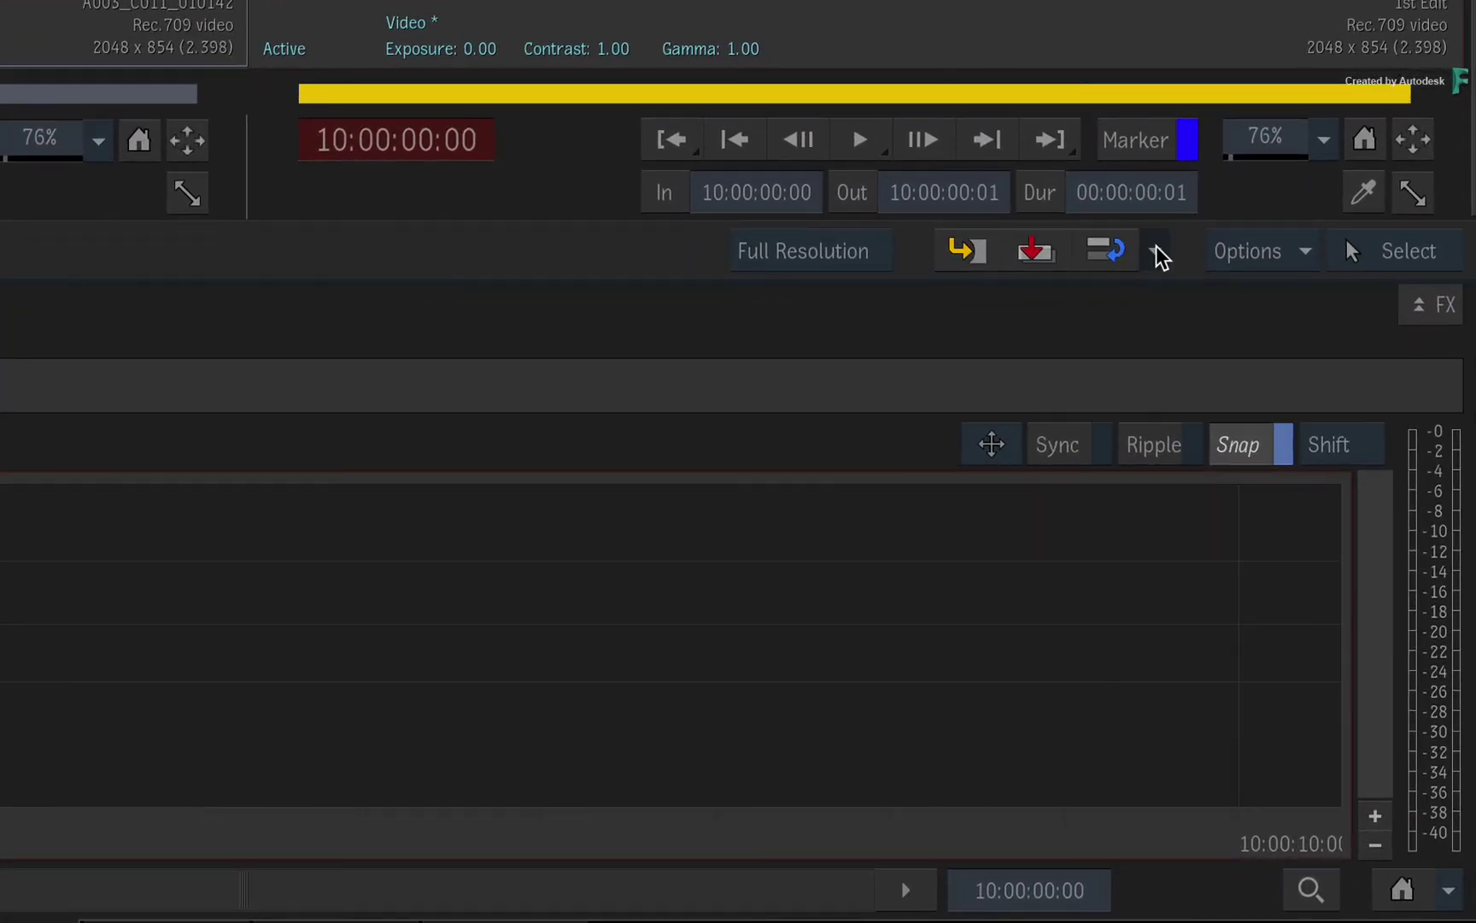
{"action": "left_click", "coordinate": [1158, 252]}
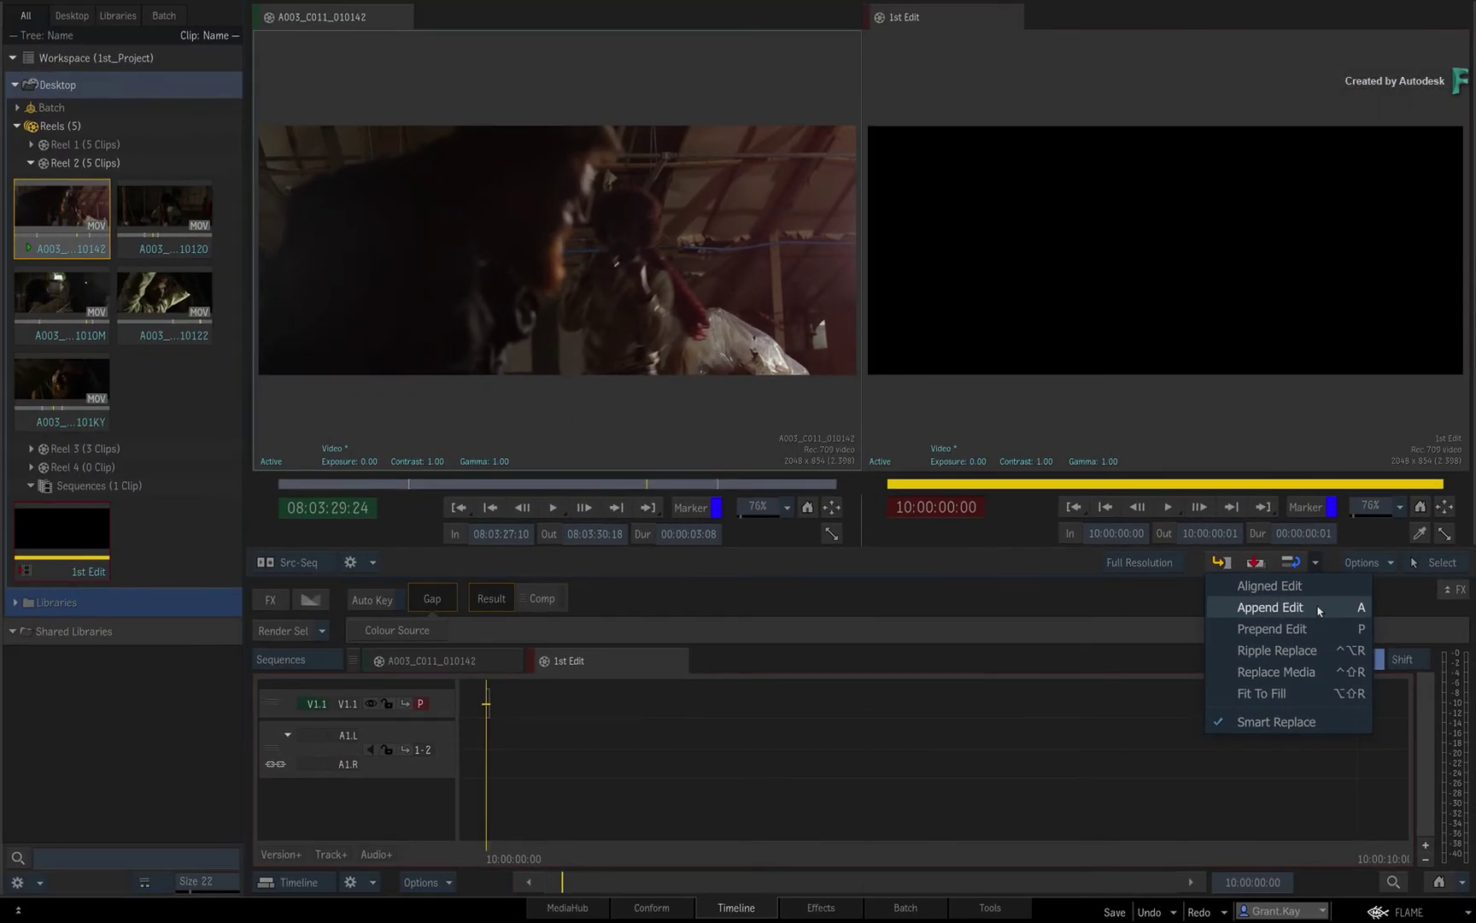
{"action": "left_click", "coordinate": [1320, 611]}
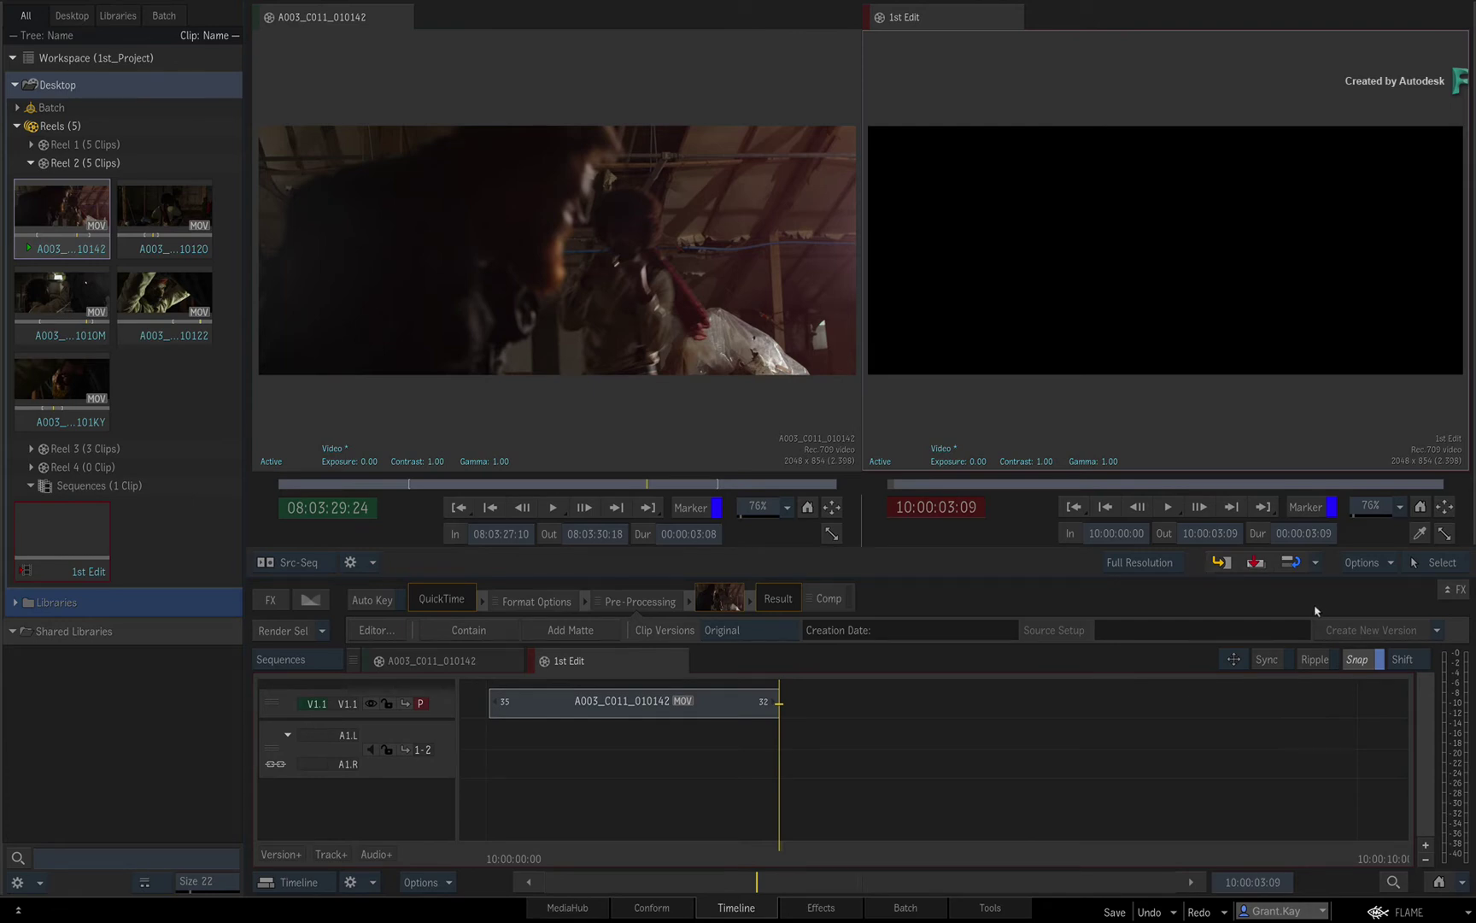
Append the remaining four Reel 2 clips, ending with A003_C026_0101KY, for an 11-second sequence
{"action": "left_click", "coordinate": [145, 199]}
{"action": "key", "text": "a"}
{"action": "left_click", "coordinate": [68, 299]}
{"action": "key", "text": "a"}
{"action": "left_click", "coordinate": [137, 313]}
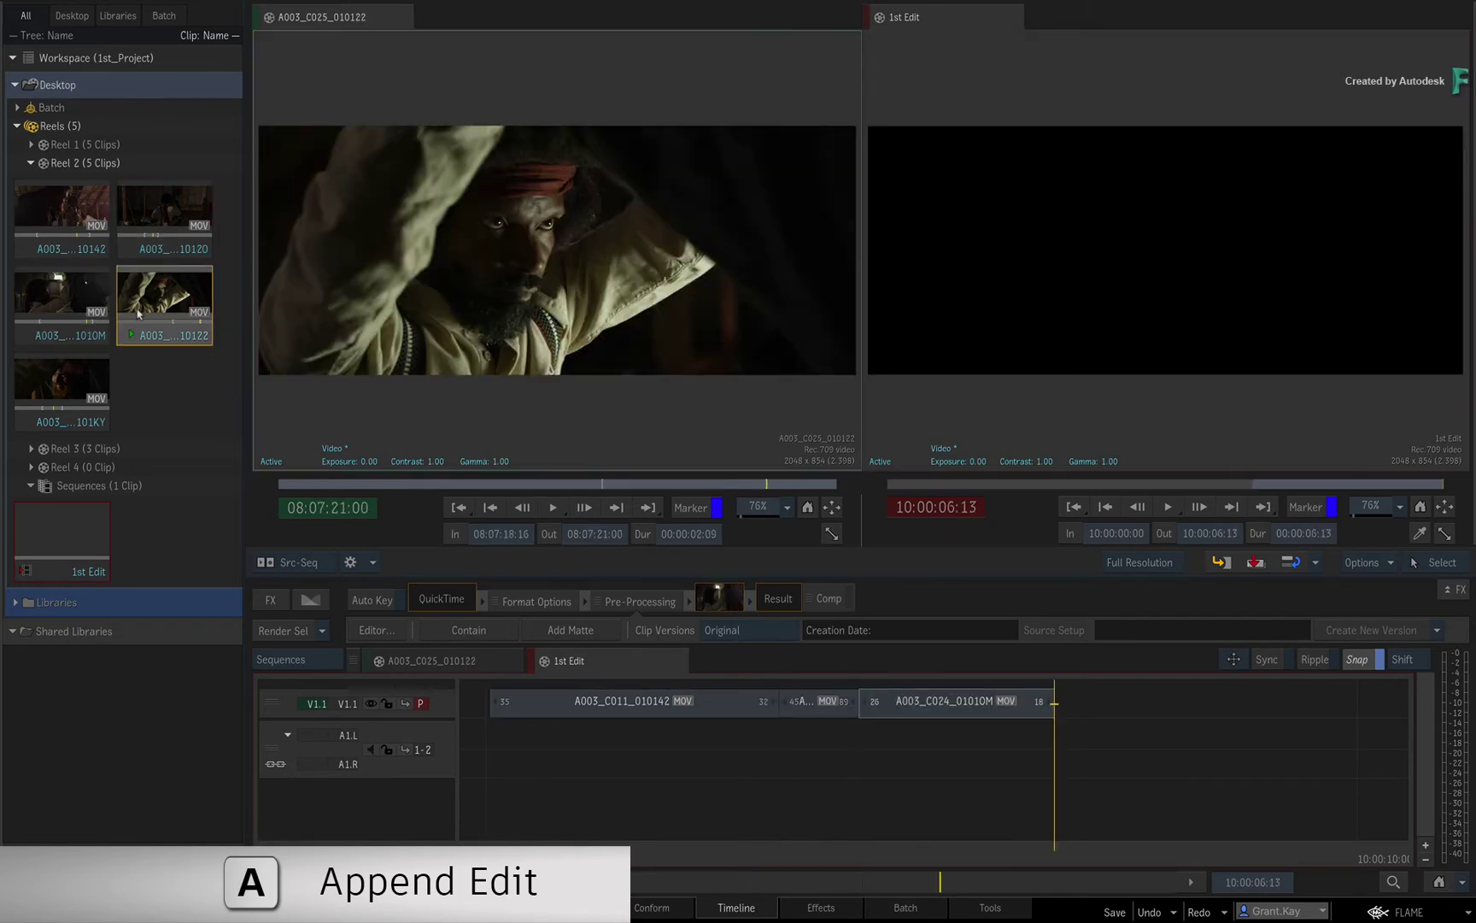
{"action": "key", "text": "a"}
{"action": "left_click", "coordinate": [61, 380]}
{"action": "key", "text": "a"}
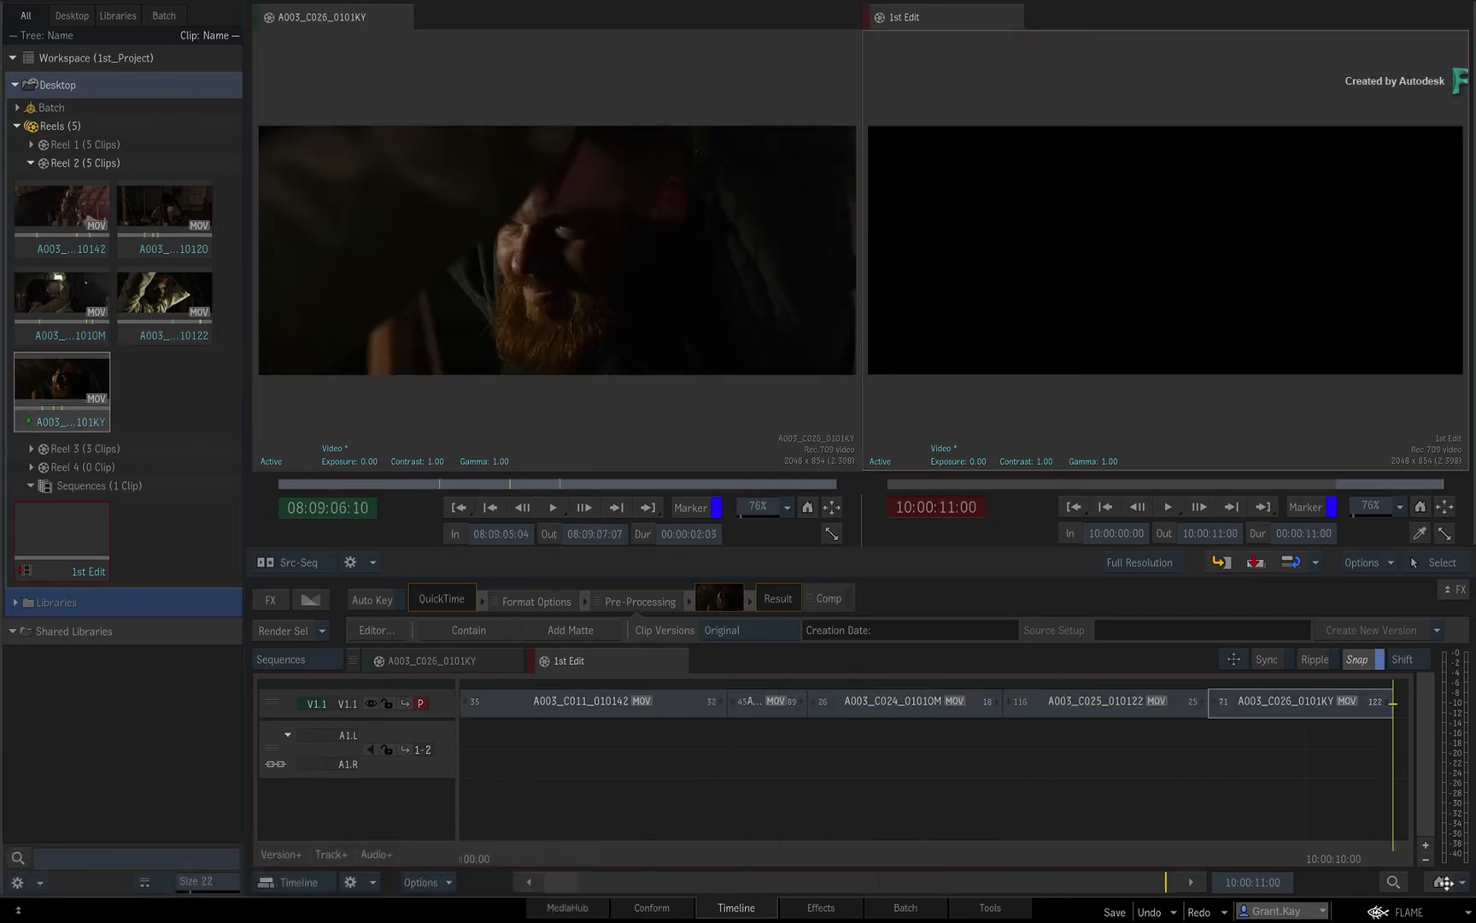
{"action": "left_click", "coordinate": [1444, 883]}
{"action": "left_click_drag", "start_coordinate": [1372, 868], "coordinate": [490, 748]}
Delete all existing clips from the 1st Edit sequence
{"action": "left_click", "coordinate": [563, 703]}
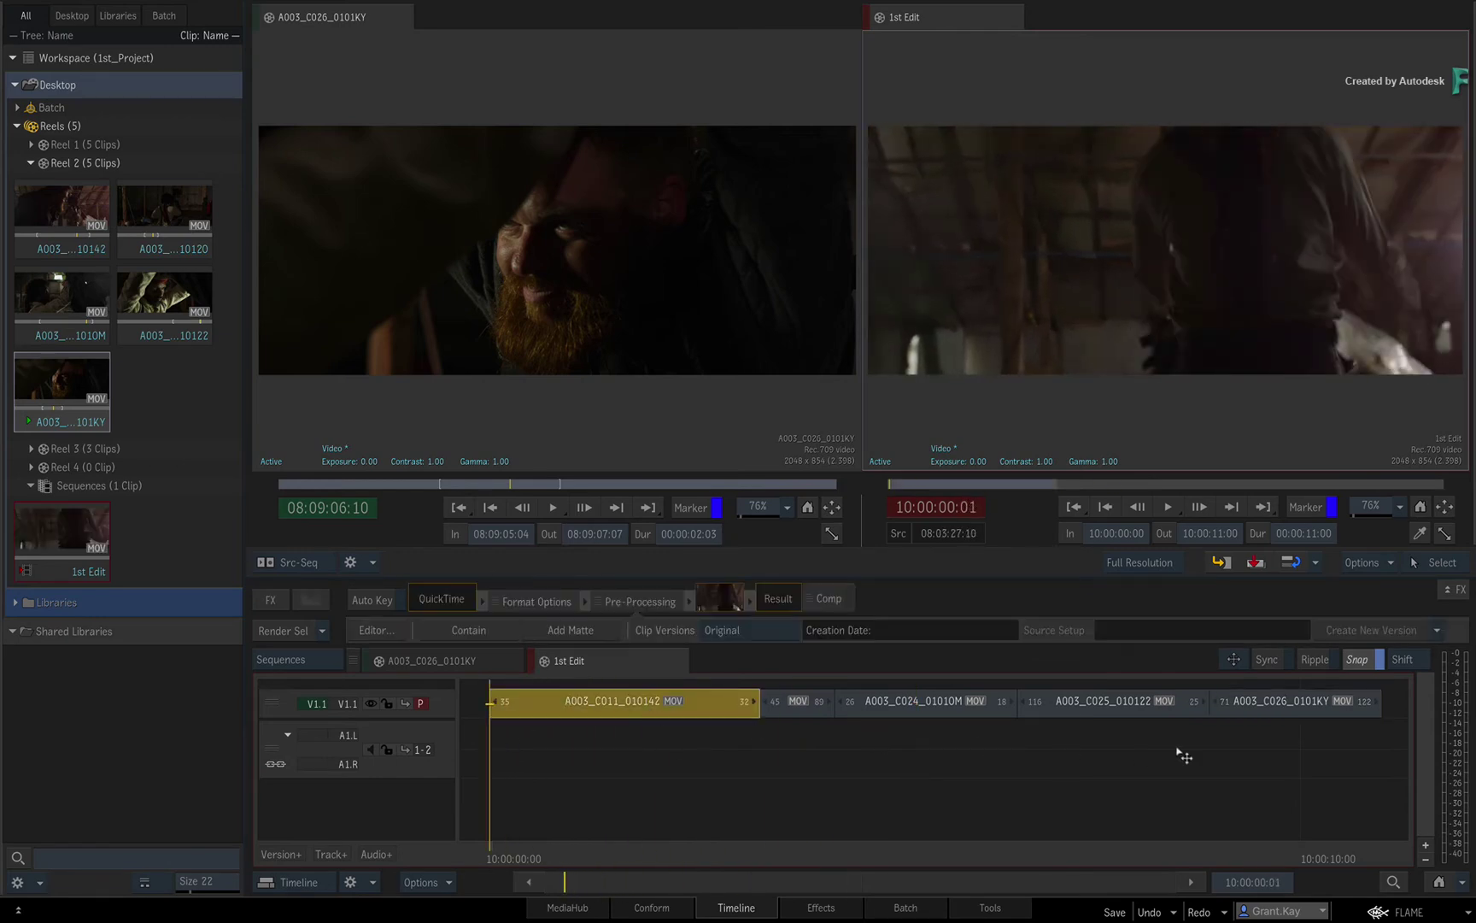
{"action": "left_click", "coordinate": [1302, 712], "text": "shift"}
{"action": "key", "text": "Delete"}
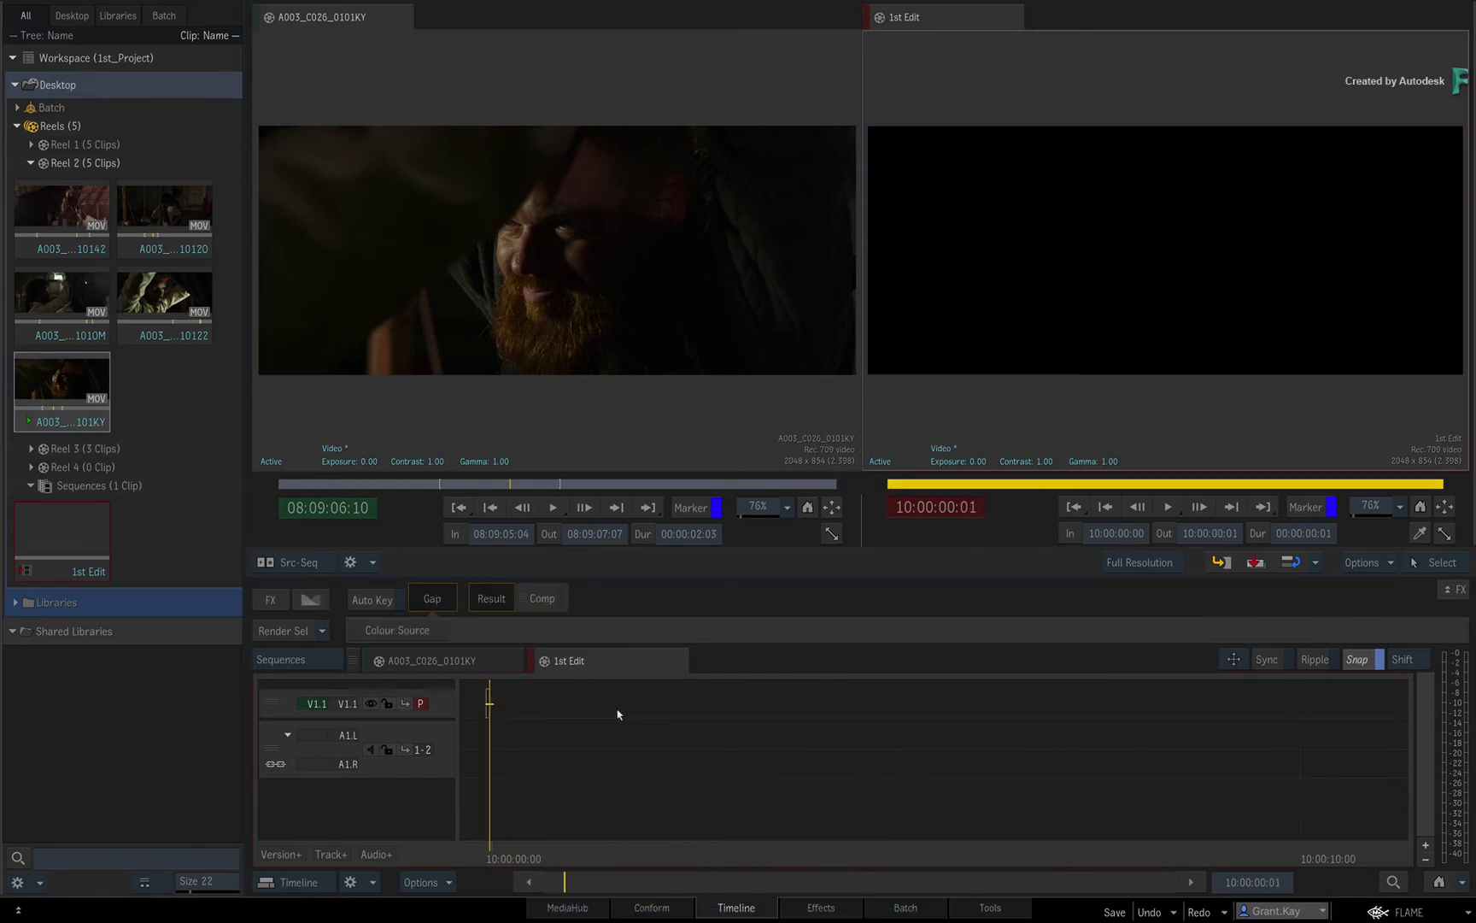
Place the five Reel 2 clips, A003_C011_010142 through A003_C026_0101KY, onto V1.1 together and play
{"action": "left_click", "coordinate": [50, 207]}
{"action": "left_click", "coordinate": [159, 217]}
{"action": "left_click", "coordinate": [52, 316]}
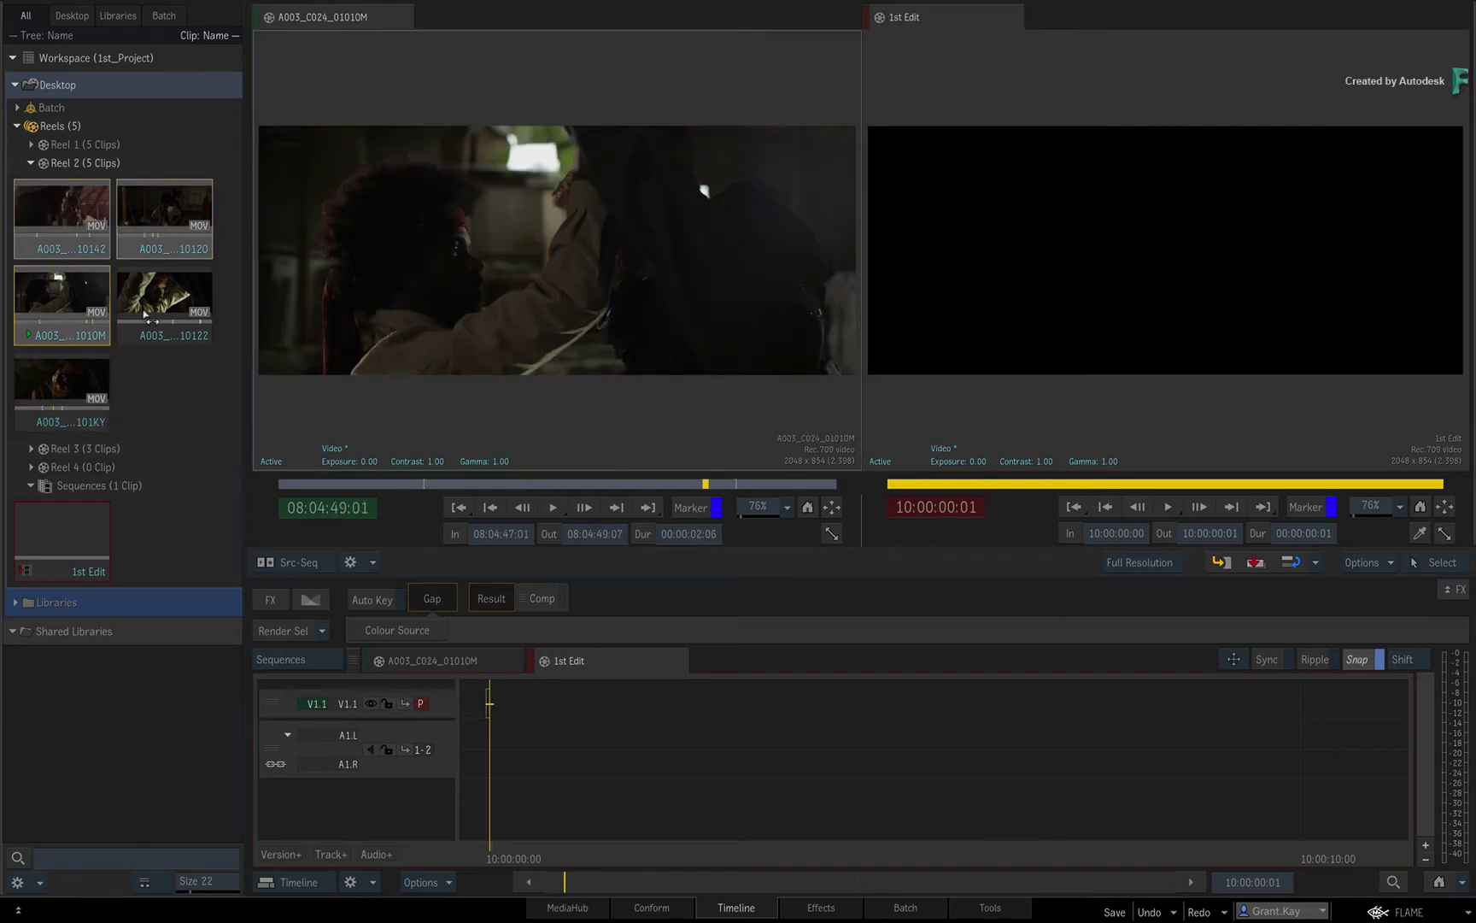
{"action": "left_click", "coordinate": [152, 313]}
{"action": "left_click", "coordinate": [68, 381]}
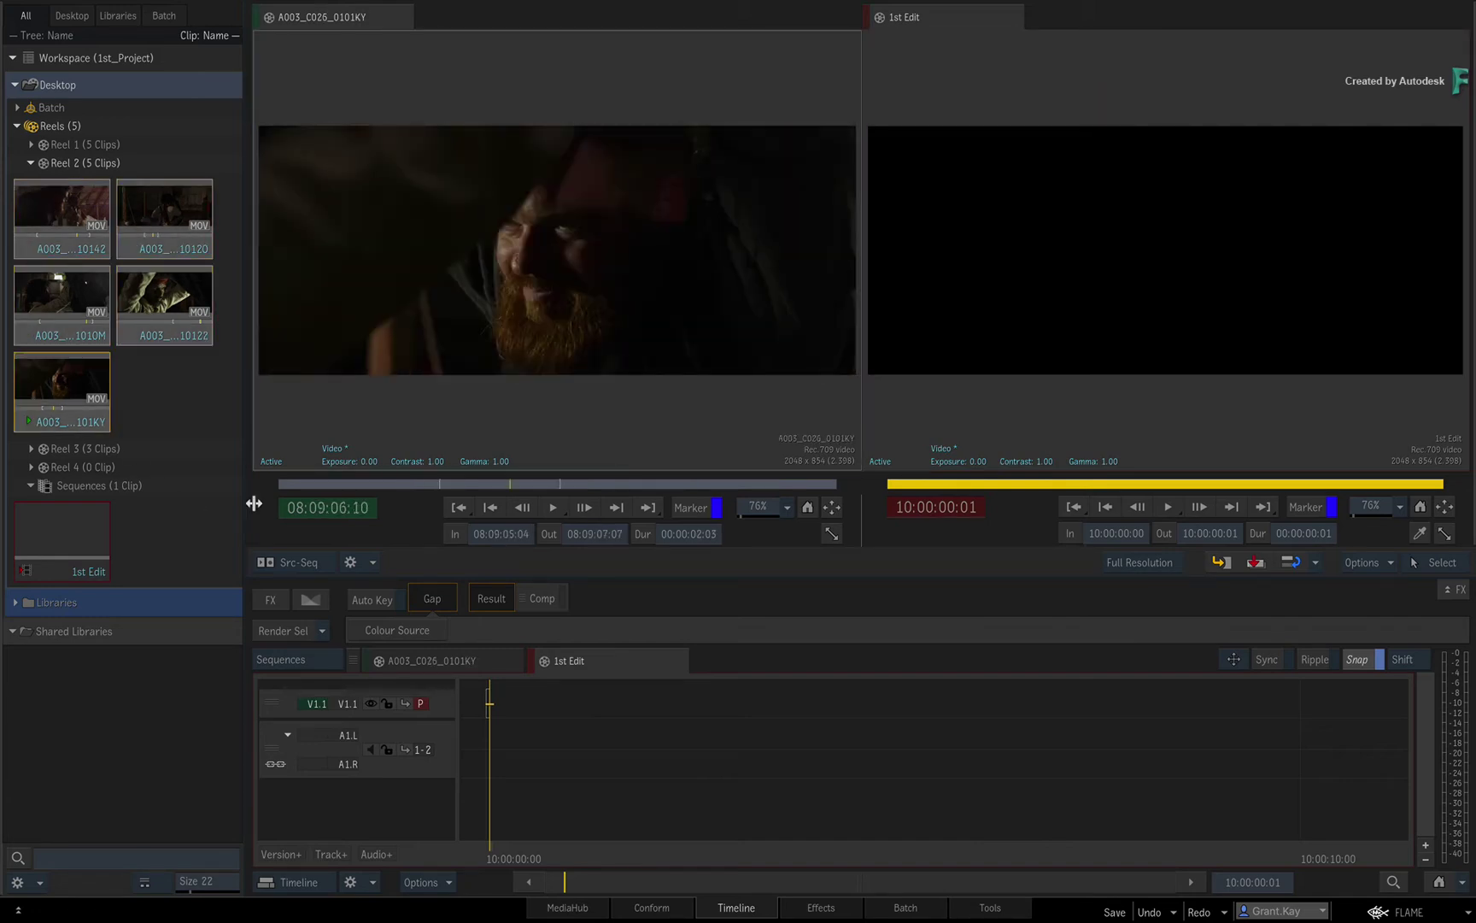
{"action": "left_click_drag", "start_coordinate": [51, 210], "coordinate": [496, 714]}
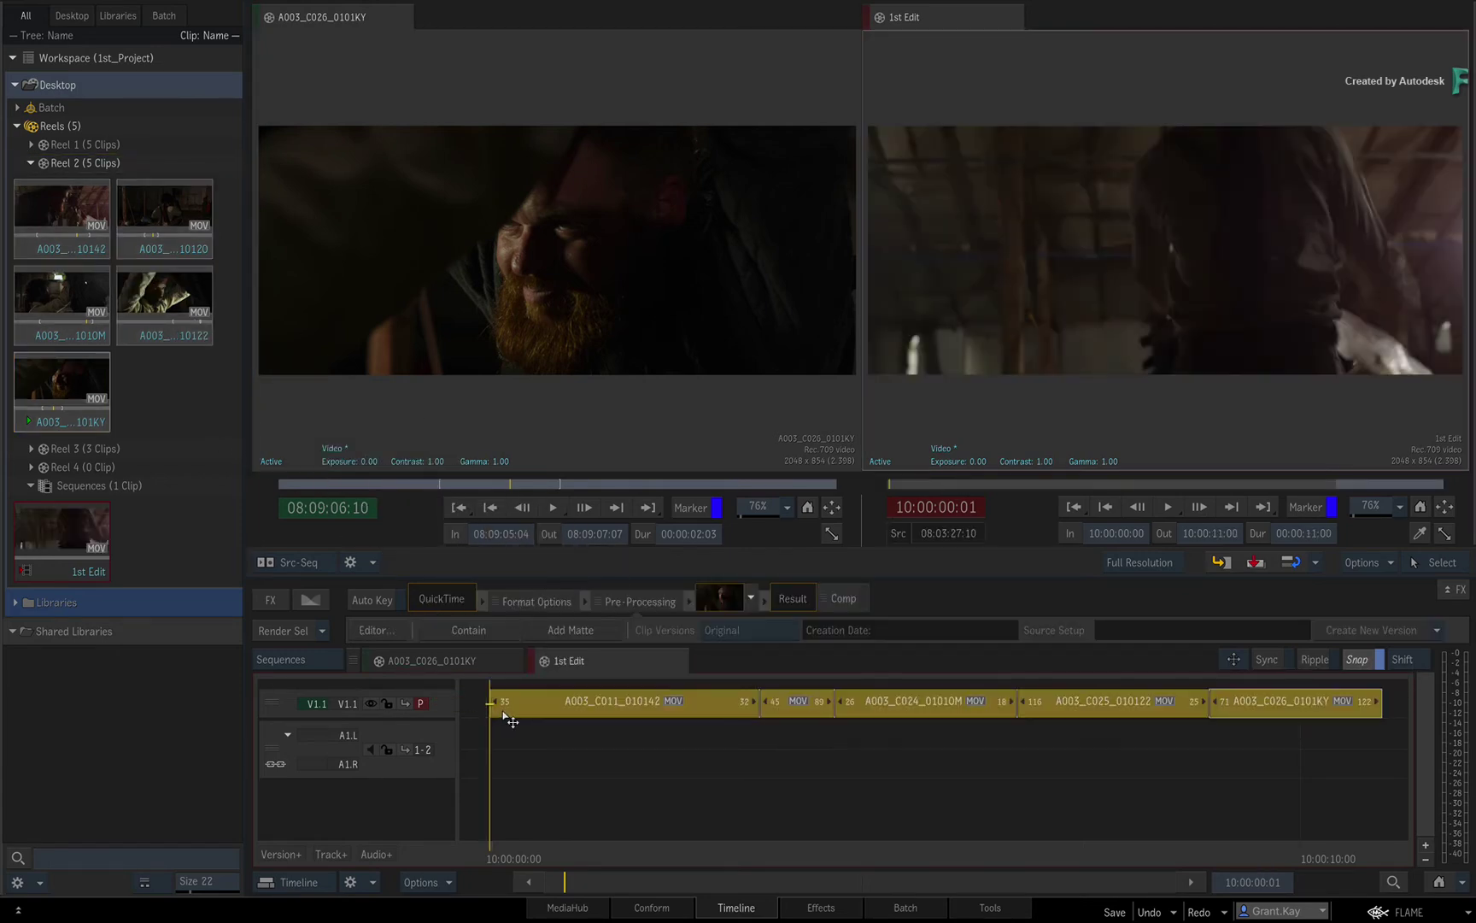
{"action": "key", "text": "space"}
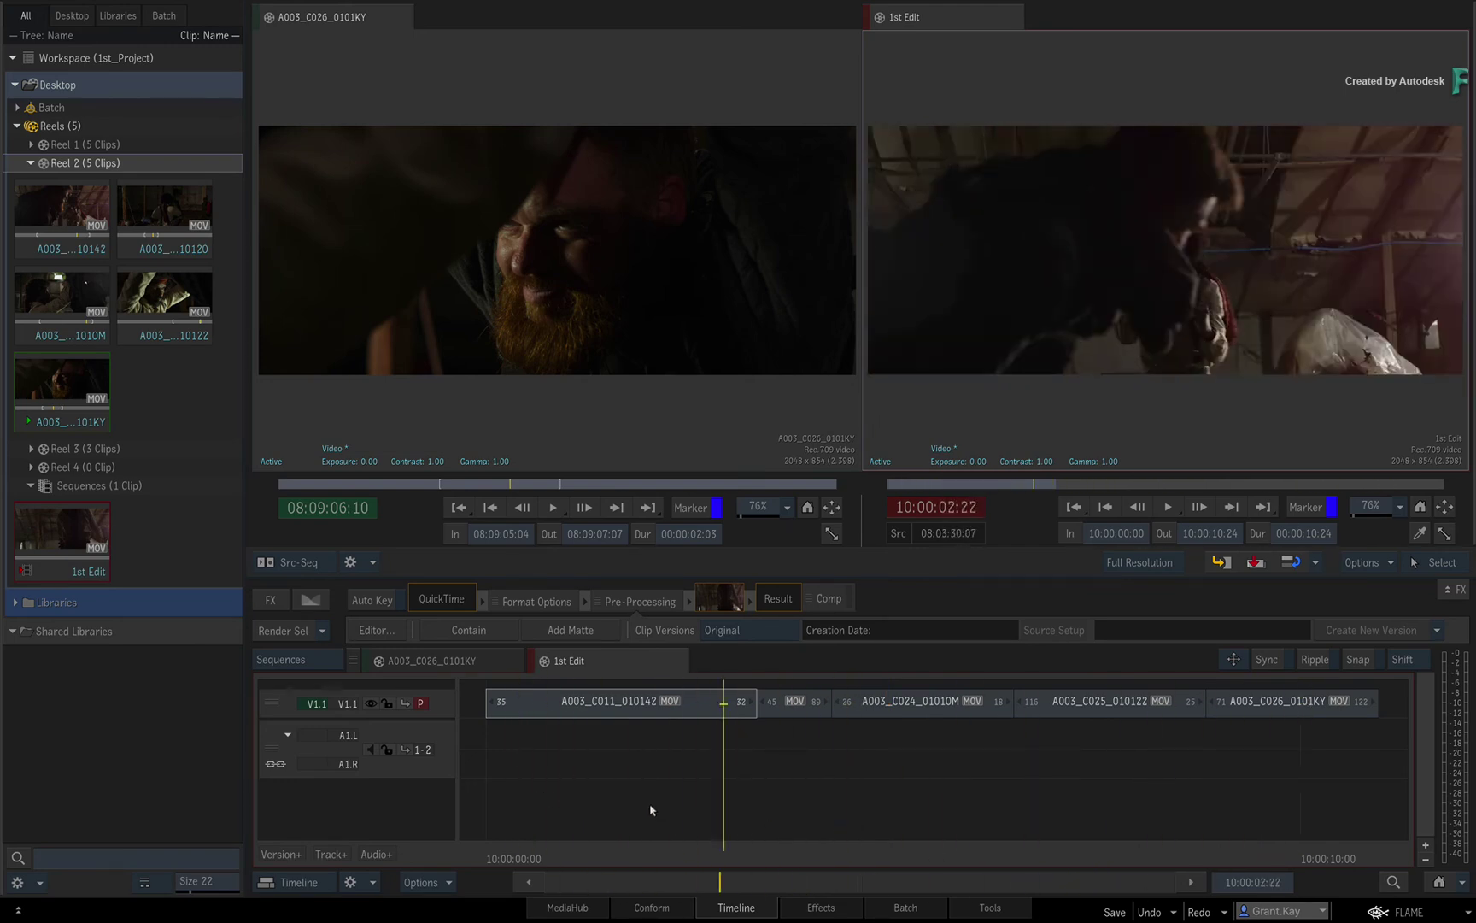
Switch the viewer to the single Player layout showing the 1st Edit and play it from the start
{"action": "left_click", "coordinate": [529, 795]}
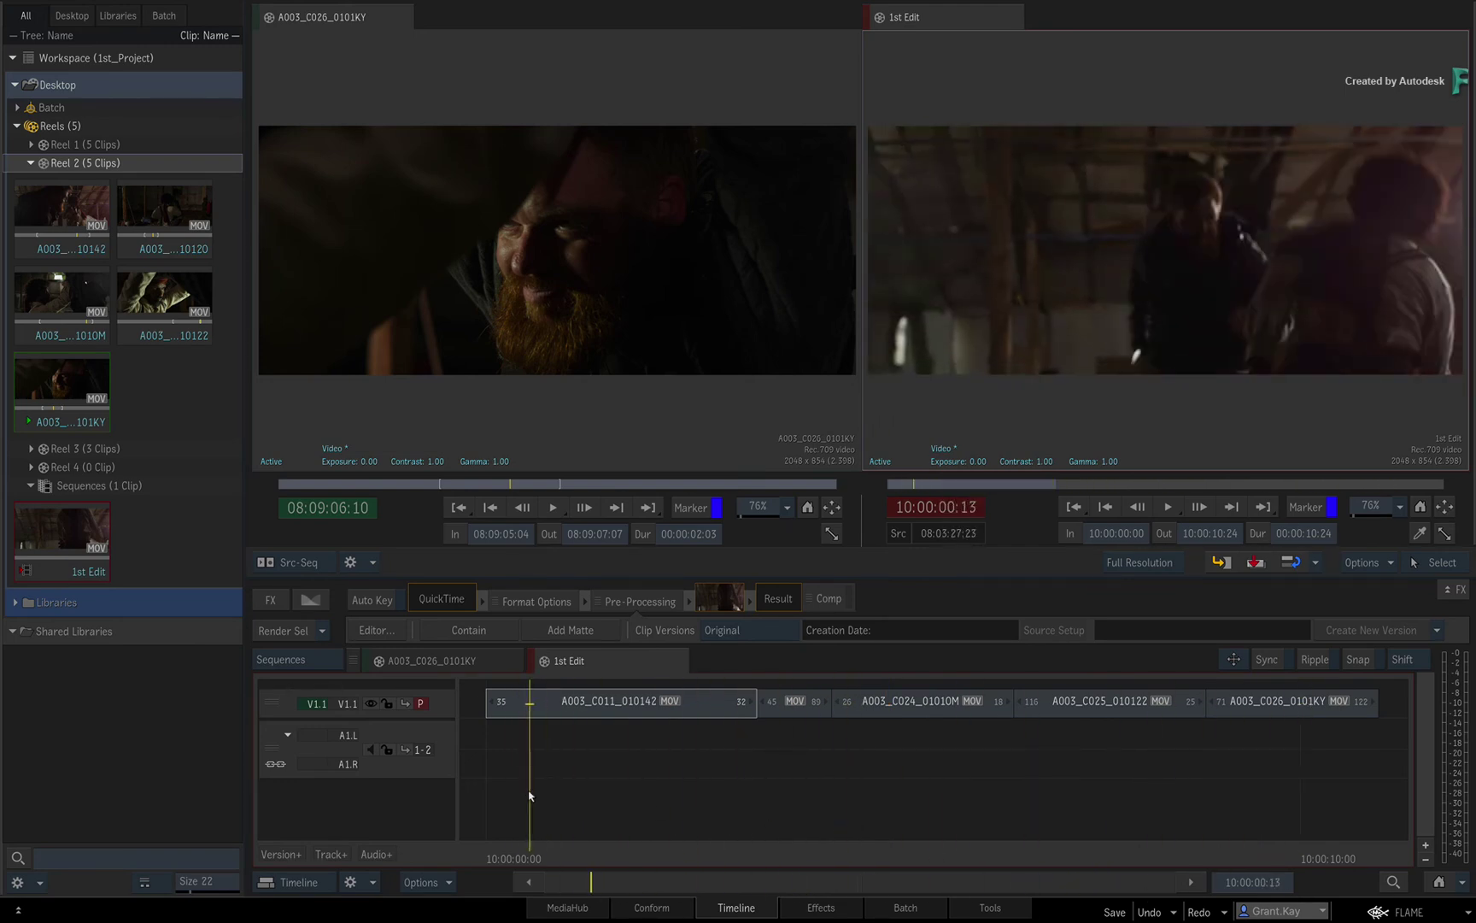
{"action": "left_click", "coordinate": [318, 564]}
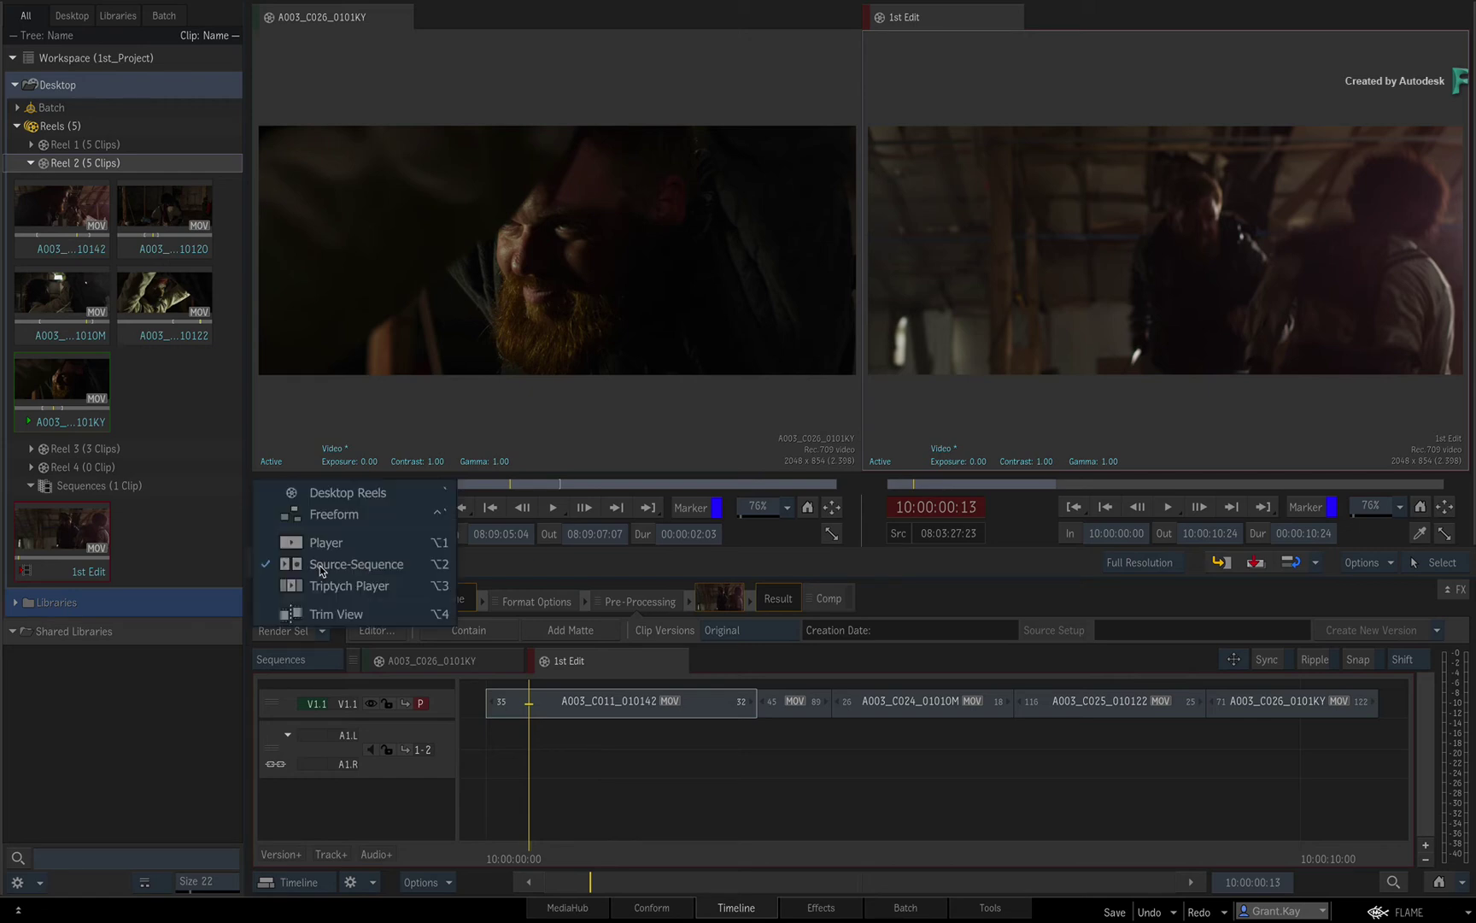
{"action": "left_click", "coordinate": [326, 542]}
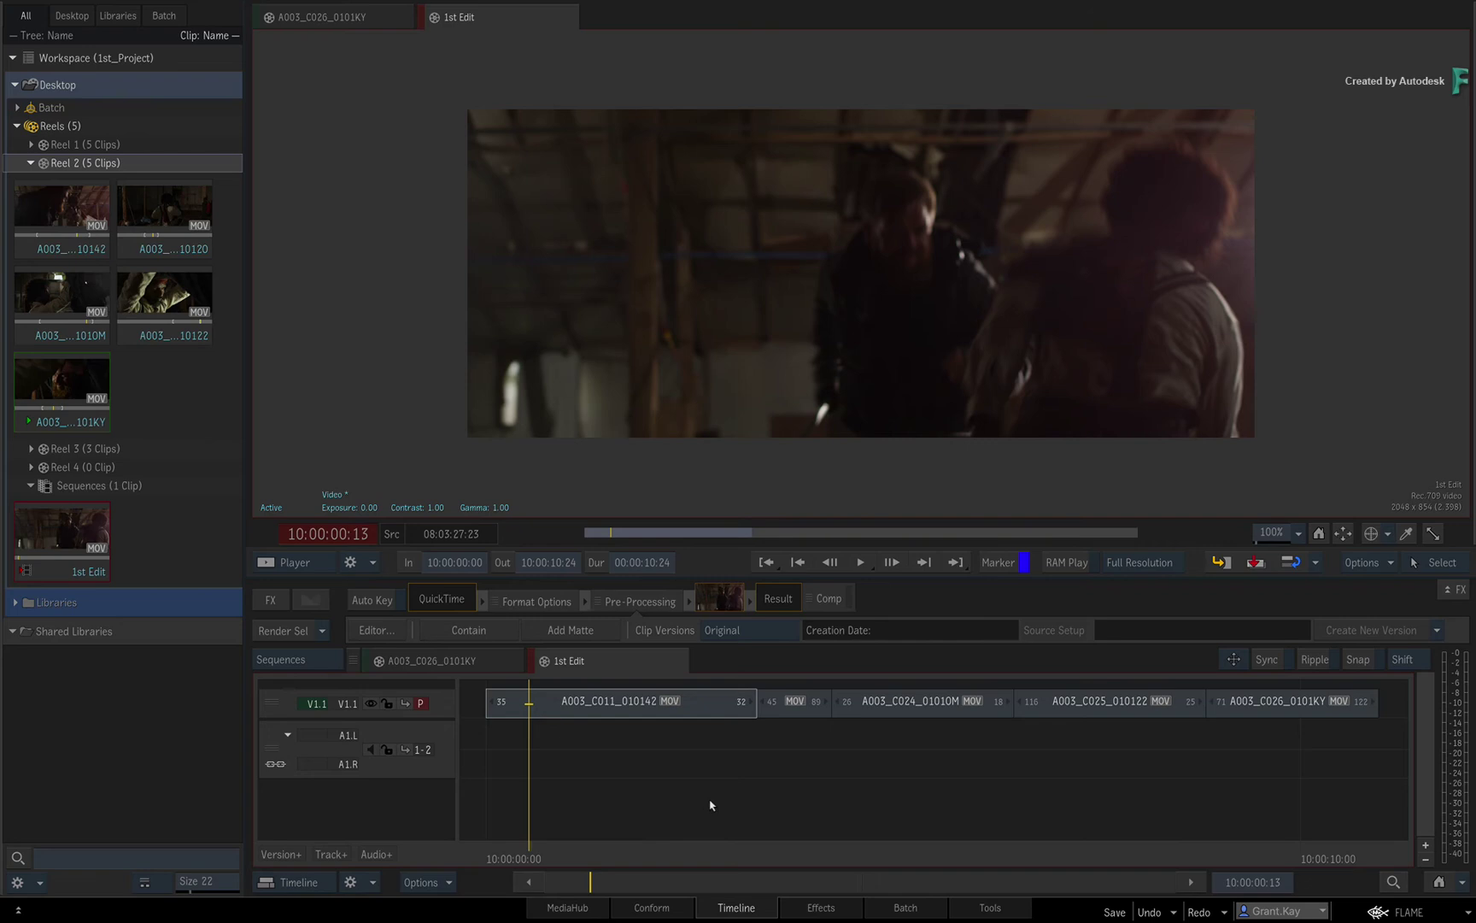
{"action": "key", "text": "space"}
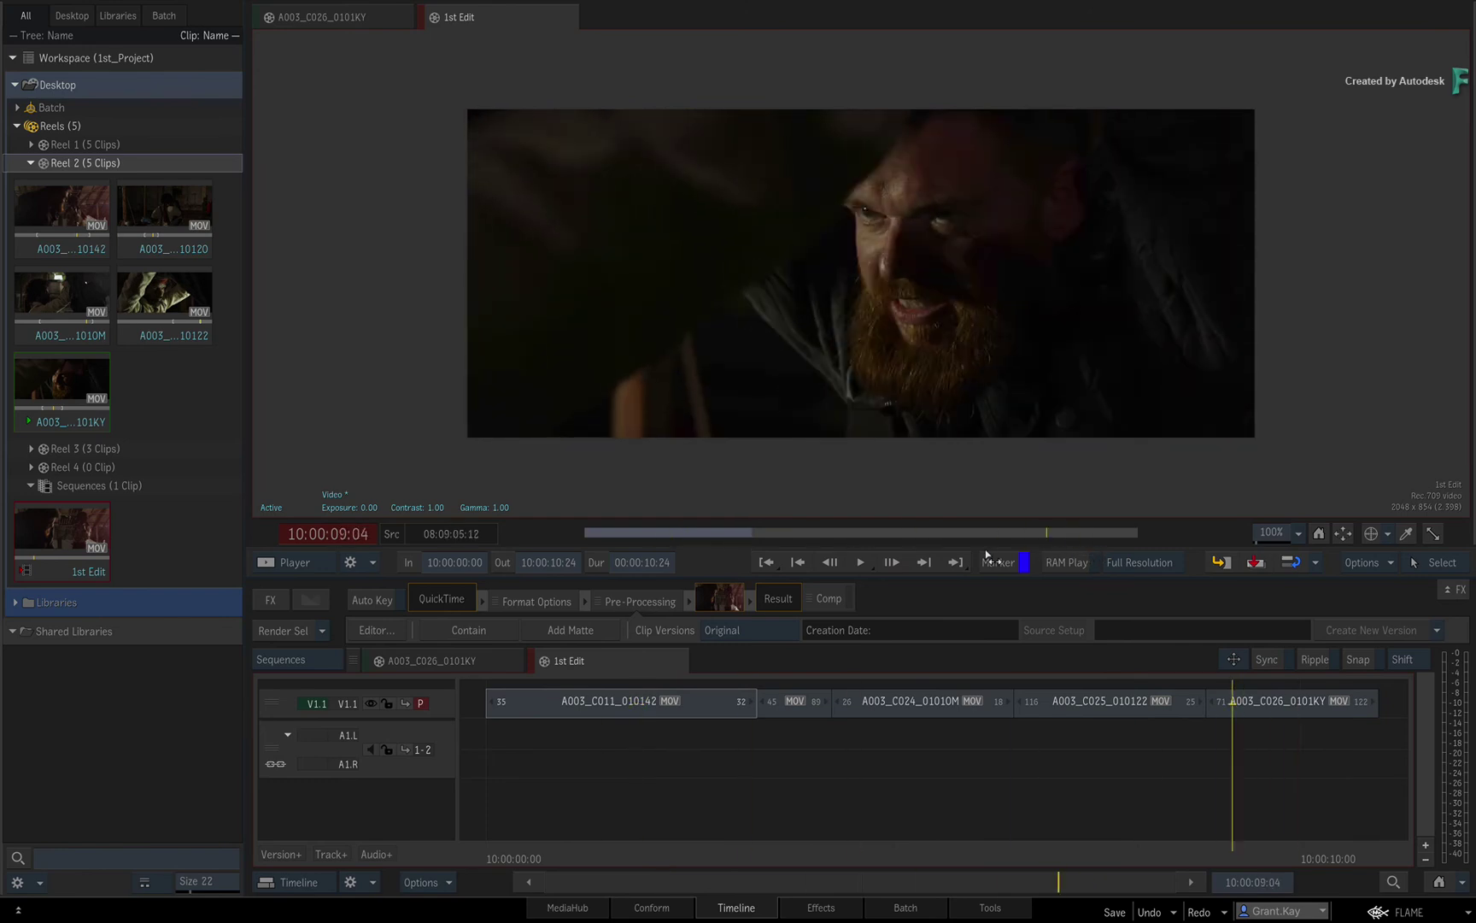
{"action": "key", "text": "Return"}
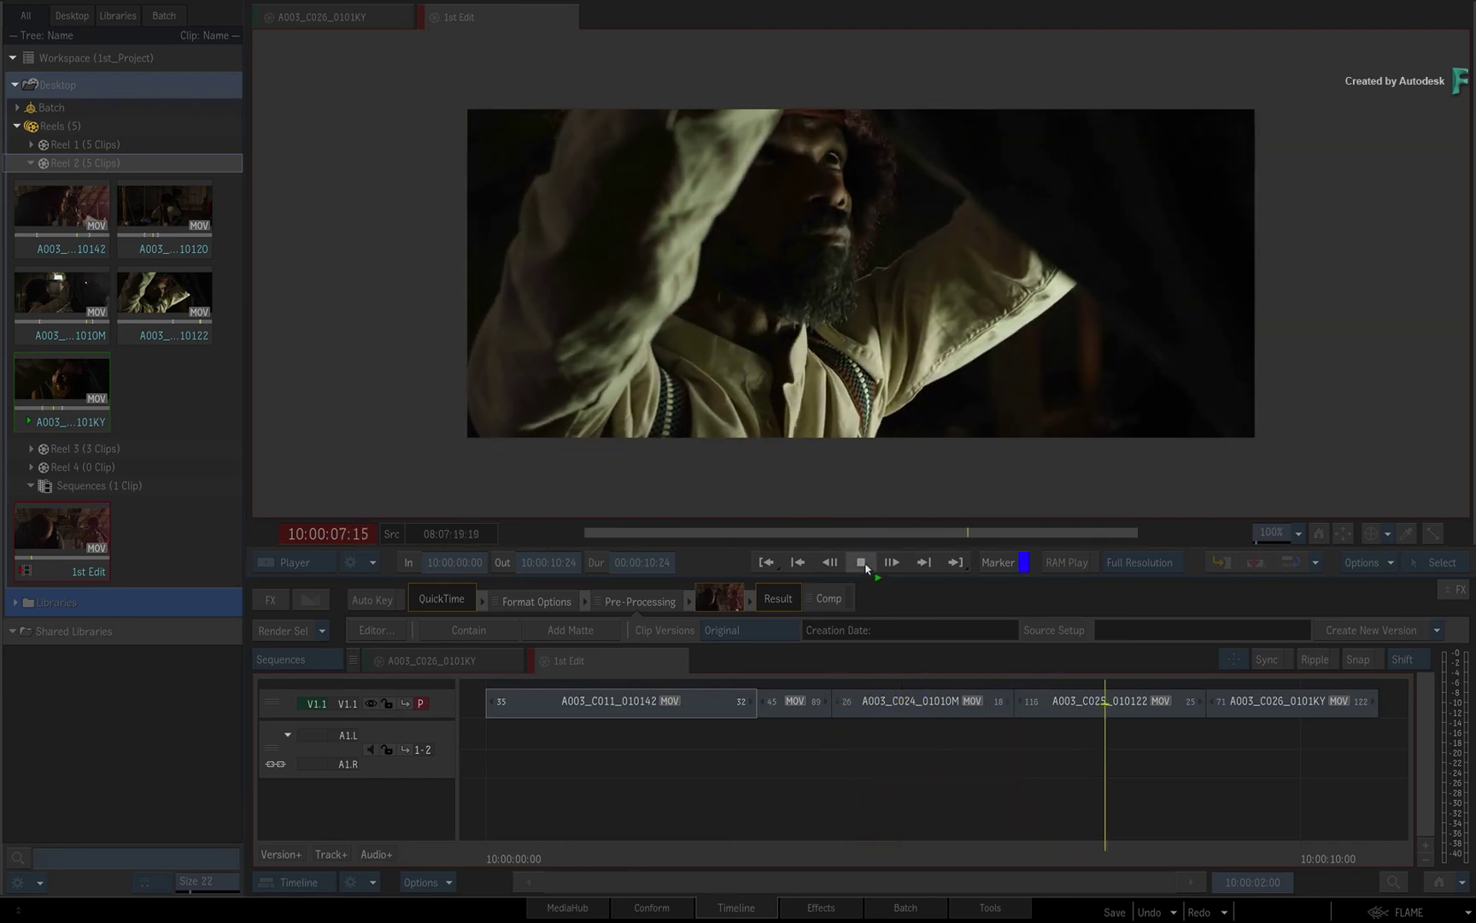
Stop playback near 10:00:07:17 and keep the playback mode on Normal
{"action": "left_click", "coordinate": [863, 563]}
{"action": "right_click", "coordinate": [863, 563]}
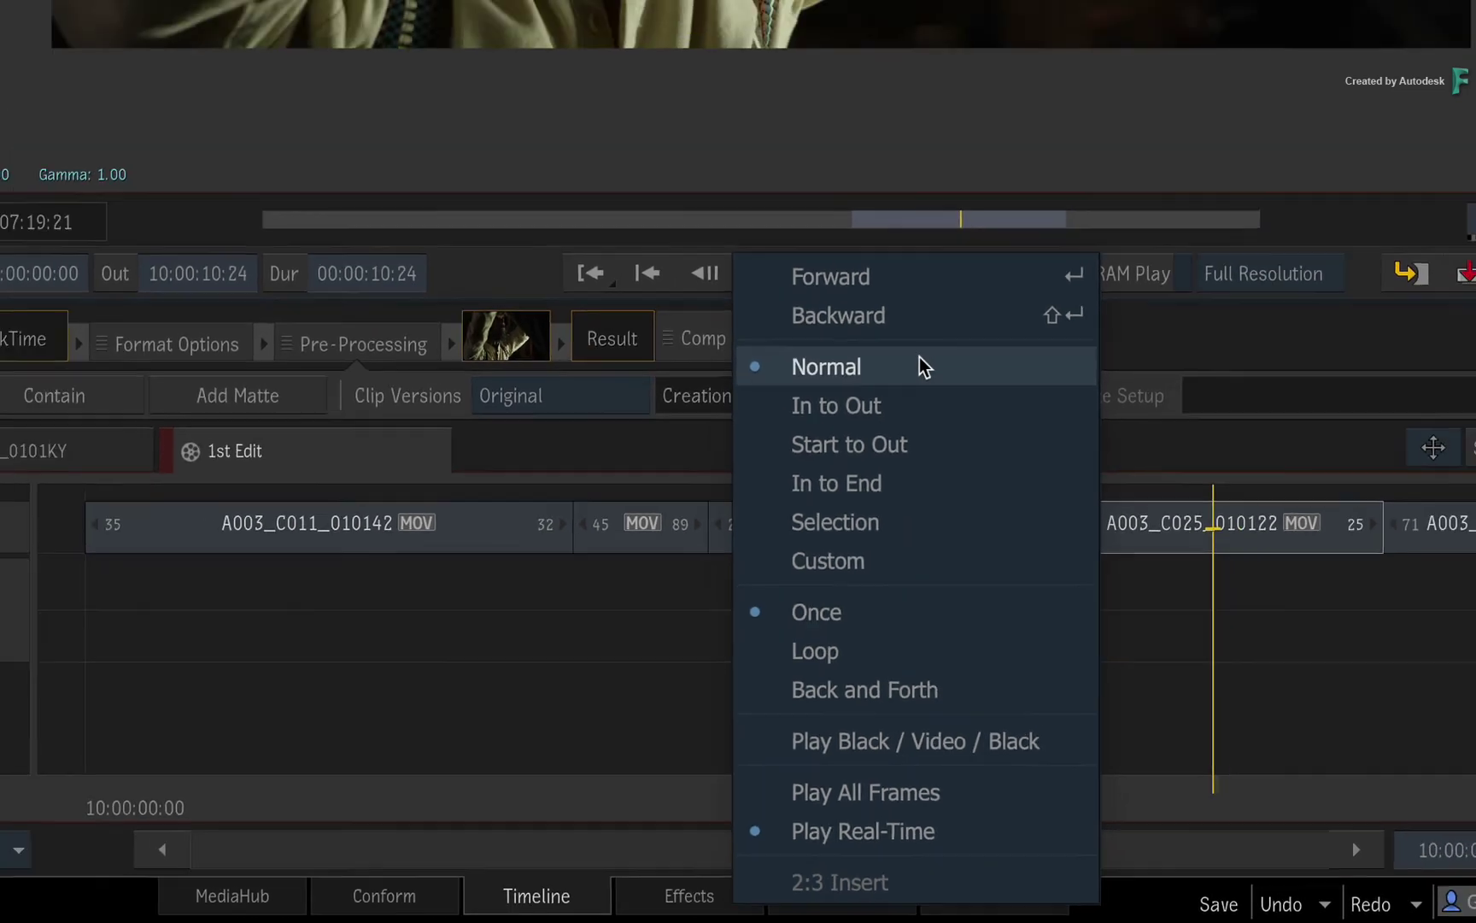
{"action": "left_click", "coordinate": [920, 306]}
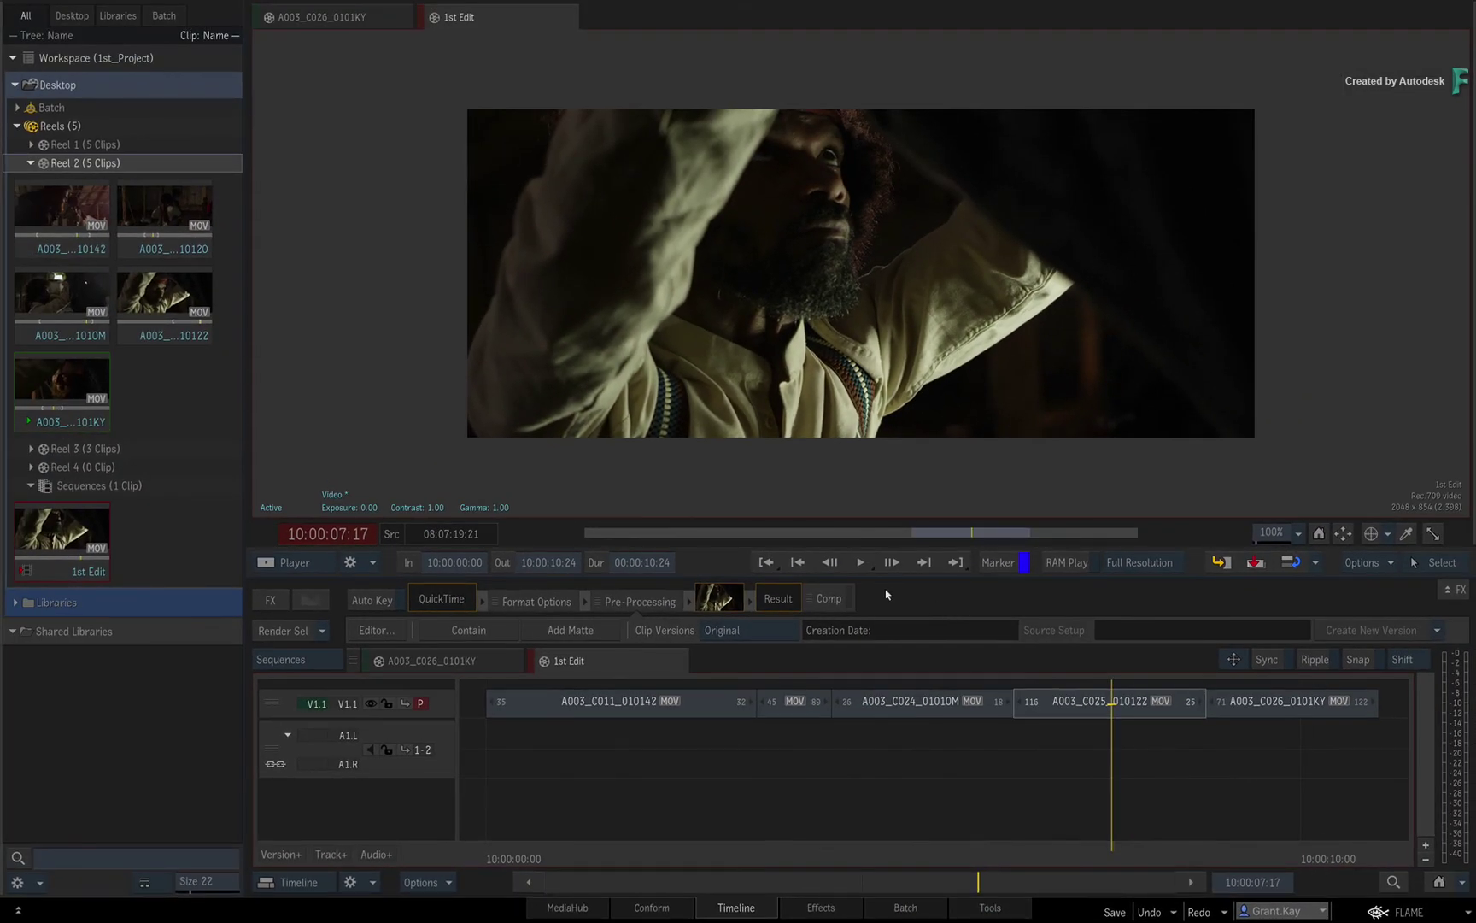
Scrub the playhead back into the first clip of the 1st Edit
{"action": "left_click_drag", "start_coordinate": [1123, 854], "coordinate": [562, 785]}
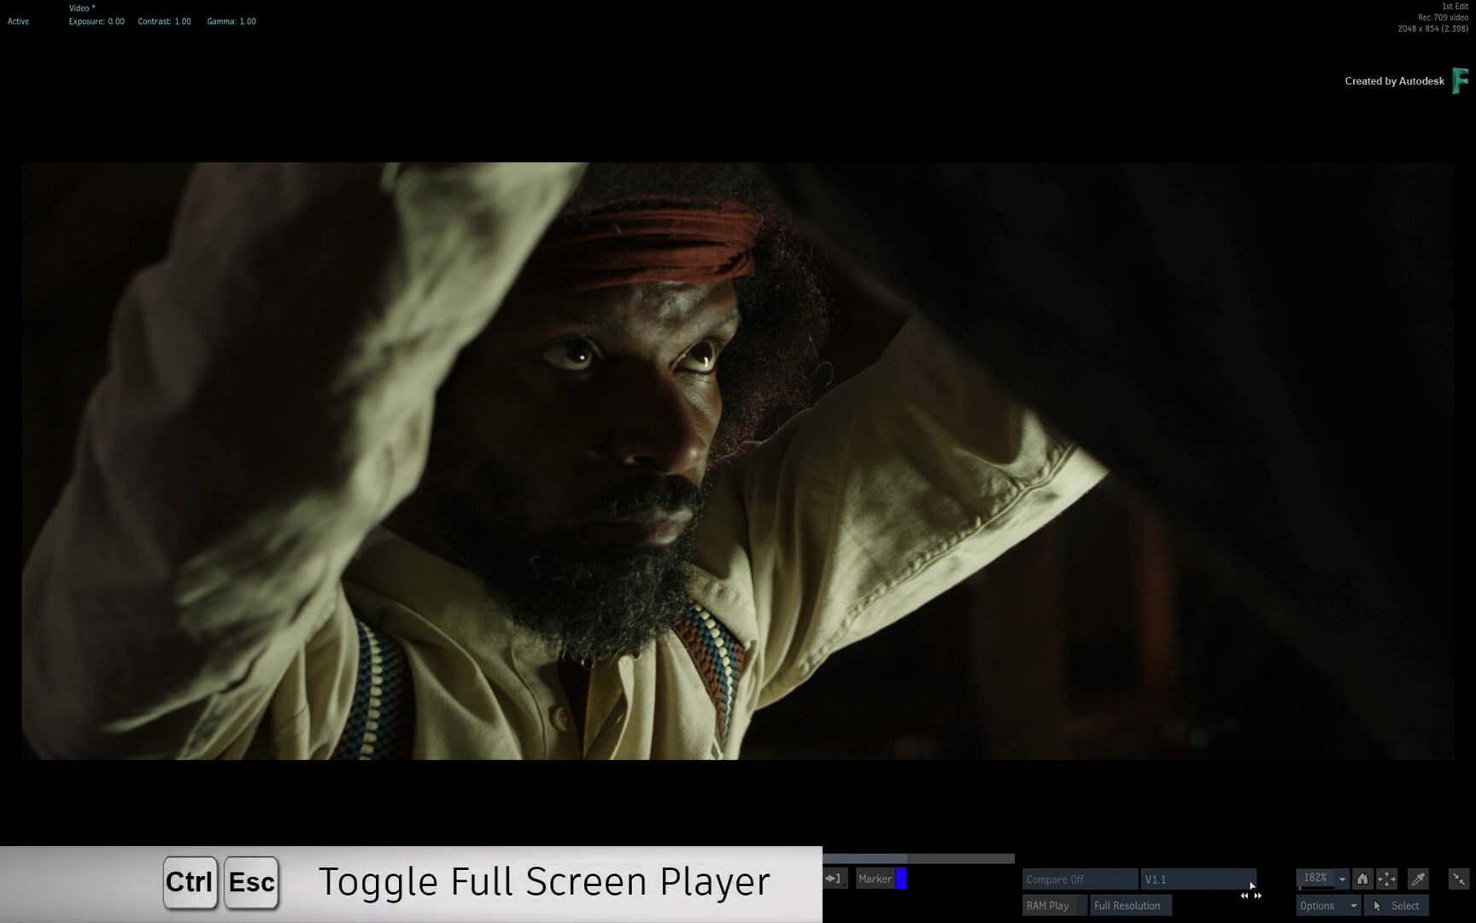
Leave the full-screen player and scrub the 1st Edit timeline to 10:00:01:20
{"action": "left_click", "coordinate": [1456, 884]}
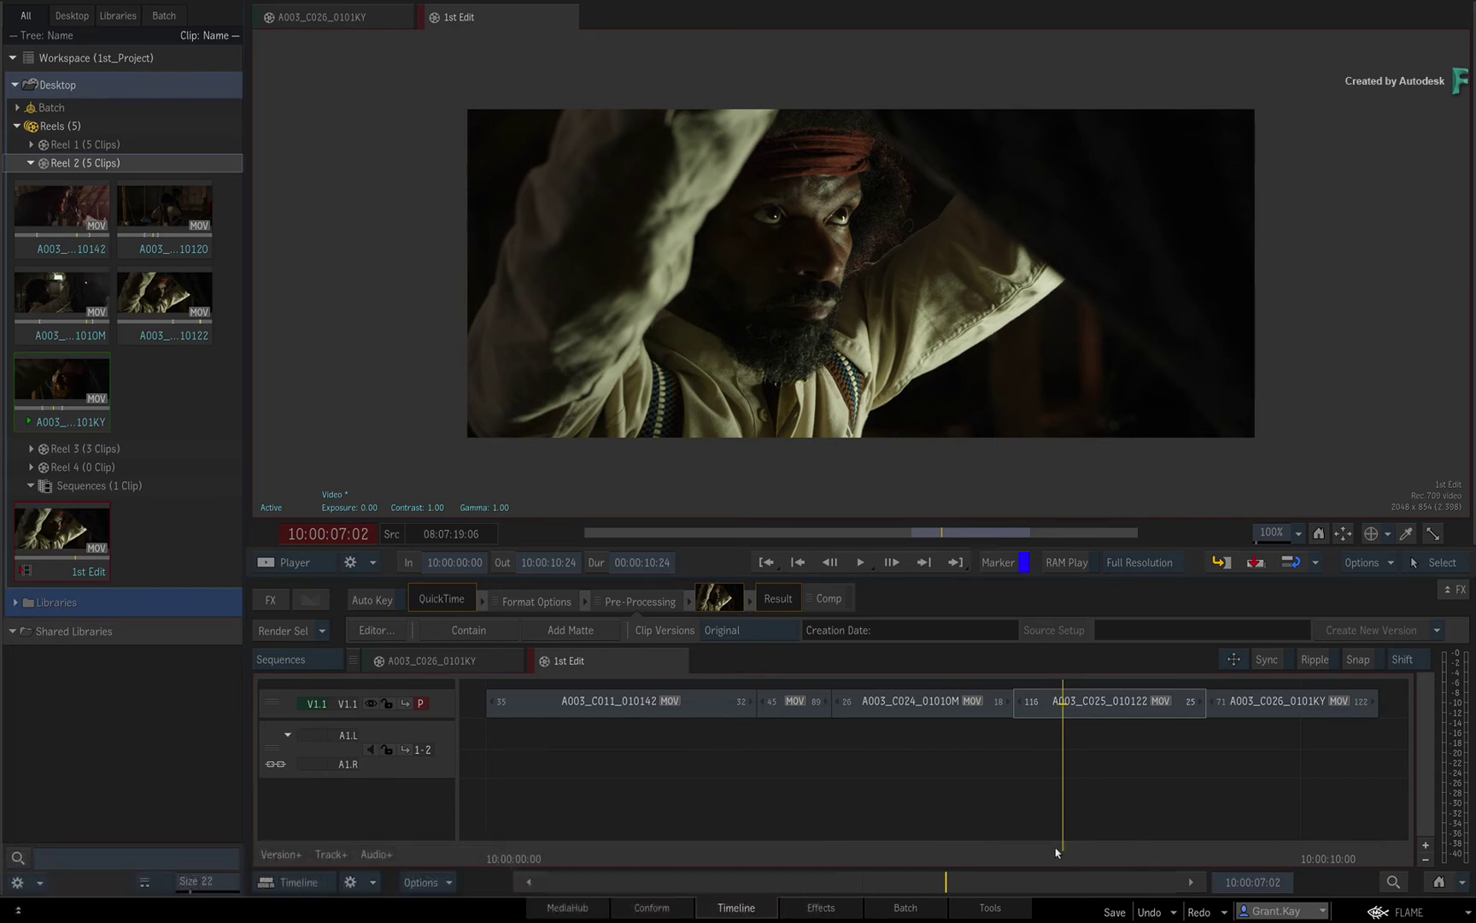
{"action": "left_click_drag", "start_coordinate": [1056, 852], "coordinate": [614, 755]}
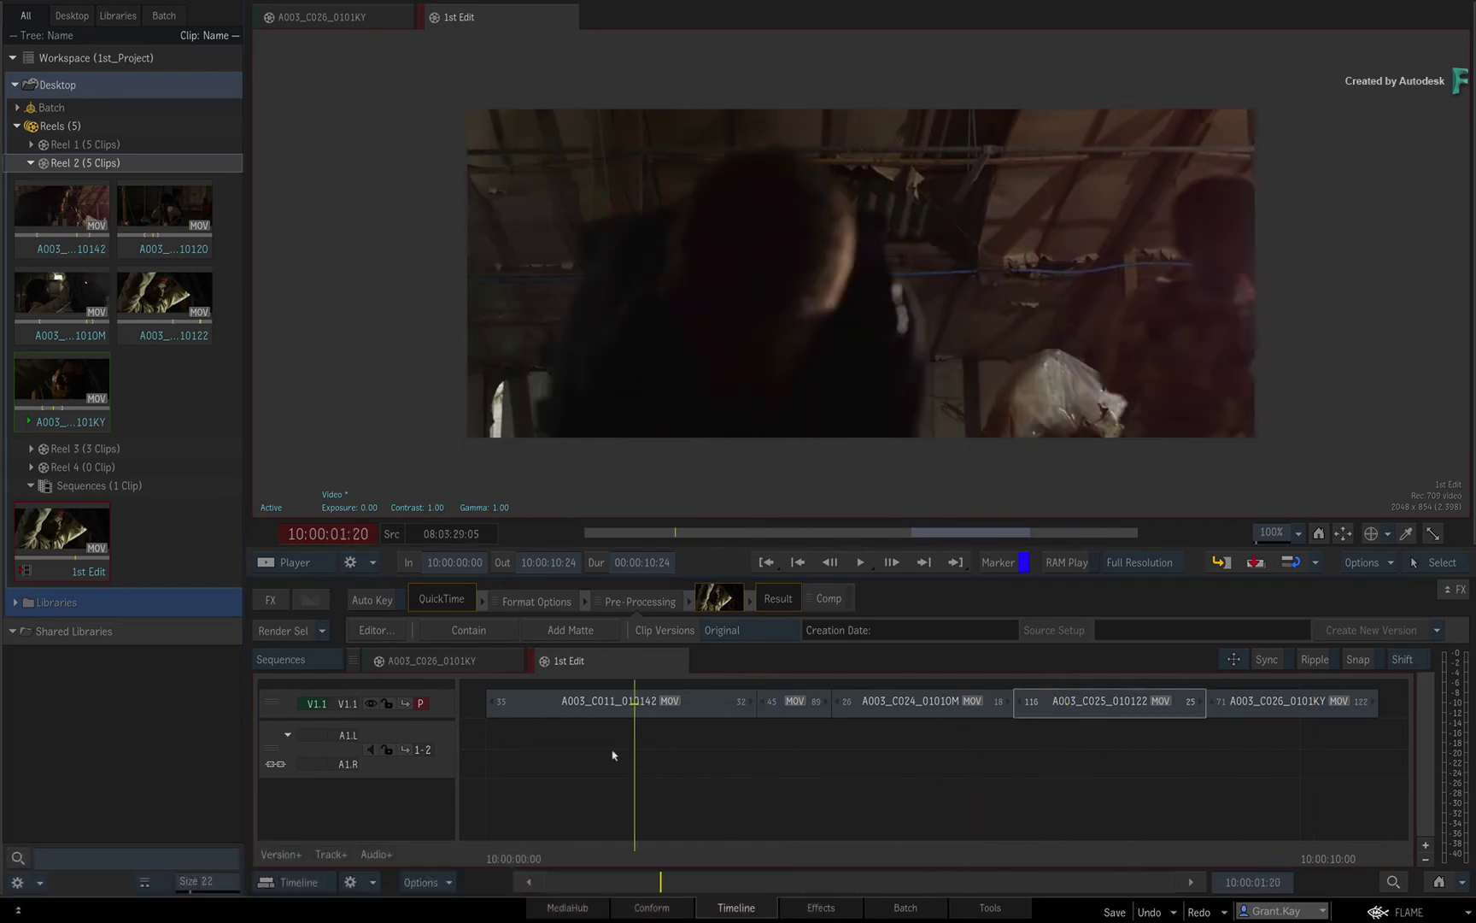